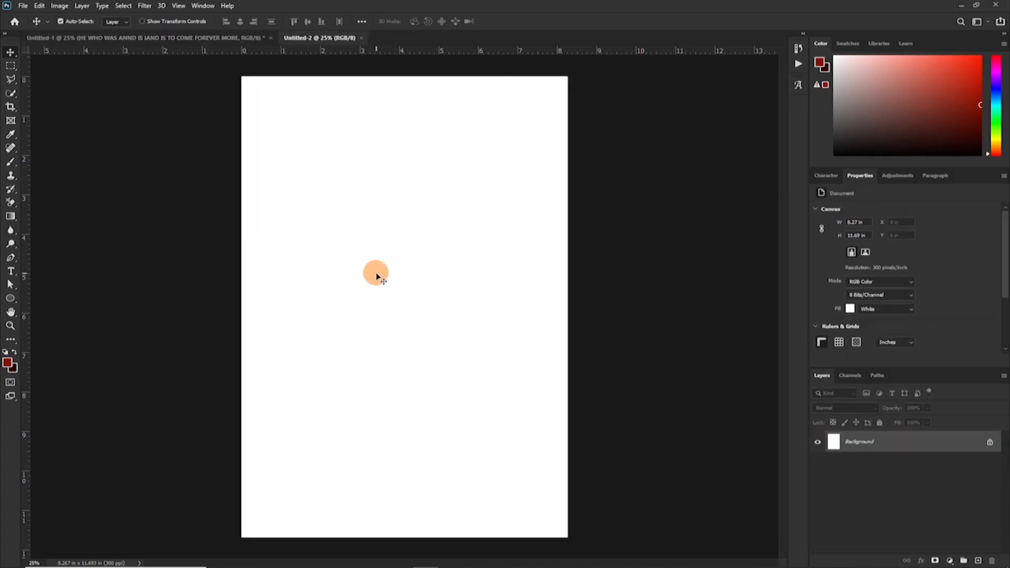
Step: Draw a rectangle about 2600 × 3568 px that covers the whole canvas and slightly overlaps its edges
click(16, 300)
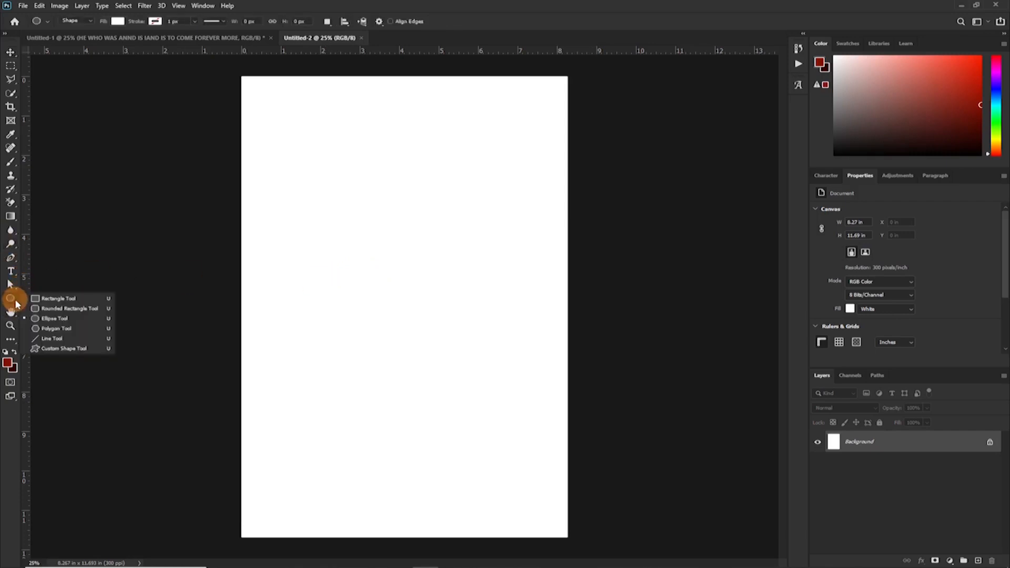
click(40, 295)
drag(235, 68, 577, 541)
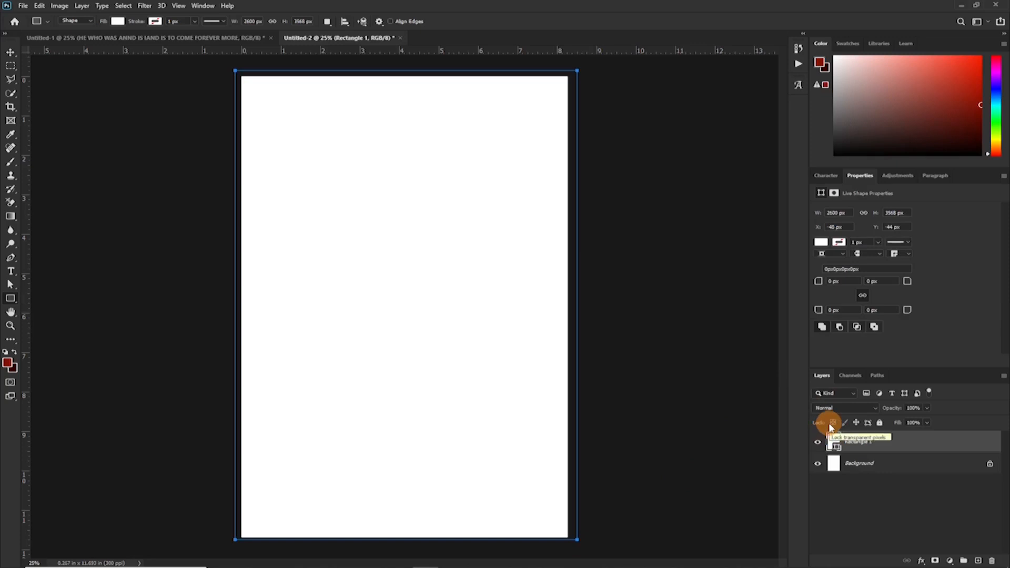
Step: Check the finished flyer in the Untitled-1 document, and fill the rectangle in Untitled-2 with very dark maroon
click(176, 36)
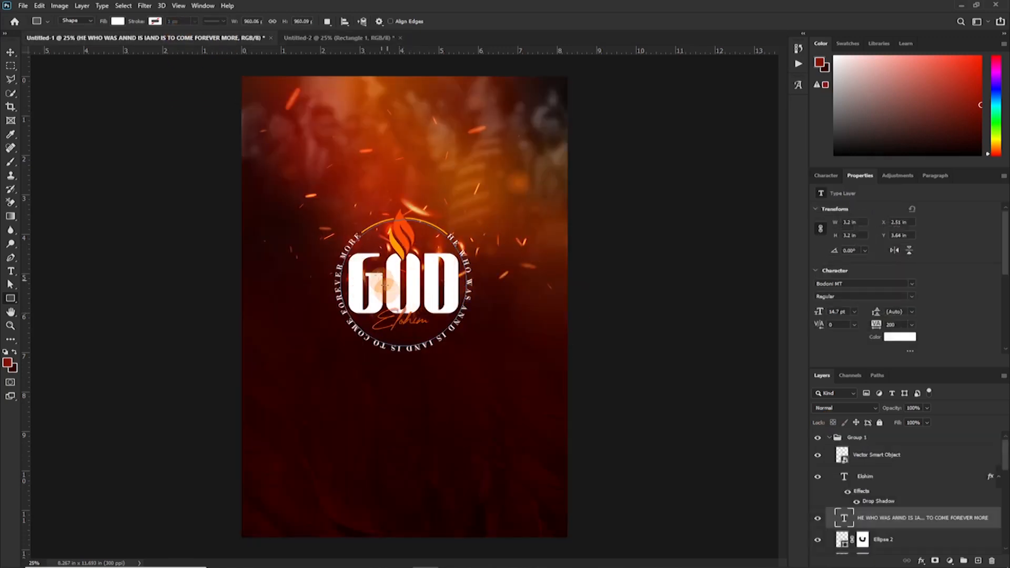
click(11, 52)
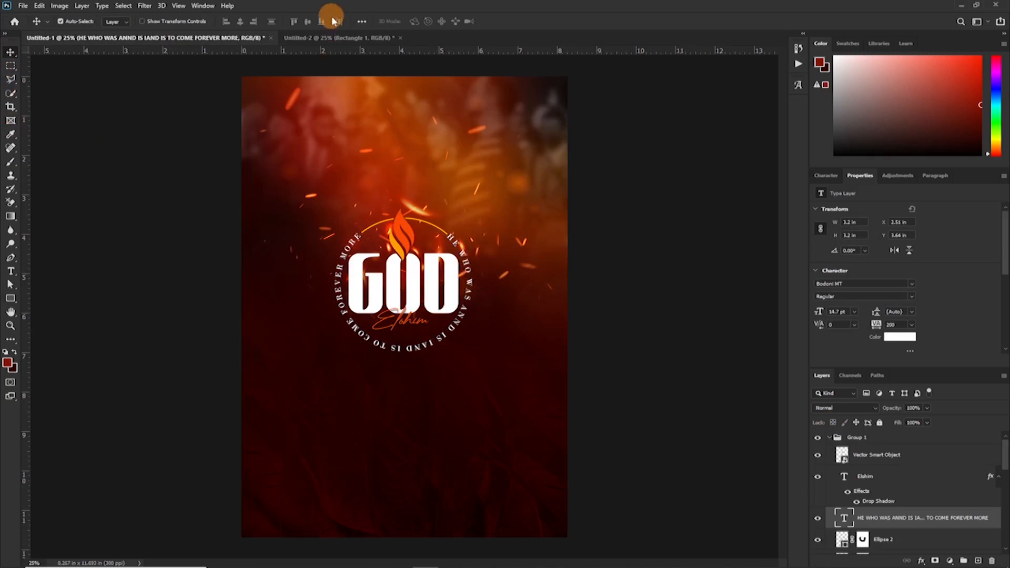
click(336, 37)
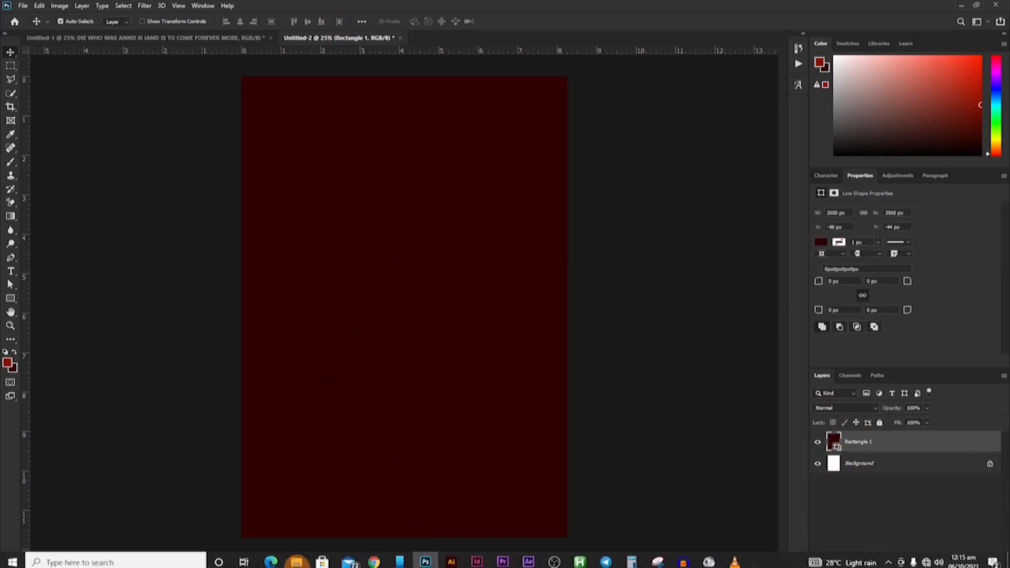
Step: Place the space-911785_1920 picture from the stock pics folder into the upper part of the Untitled-2 canvas
mouse_move(298, 564)
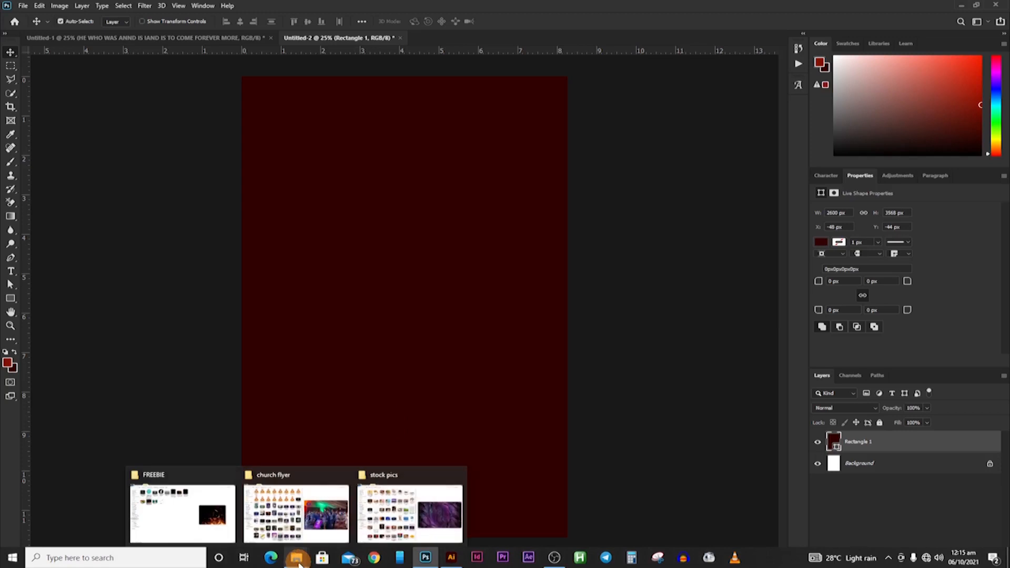
click(395, 513)
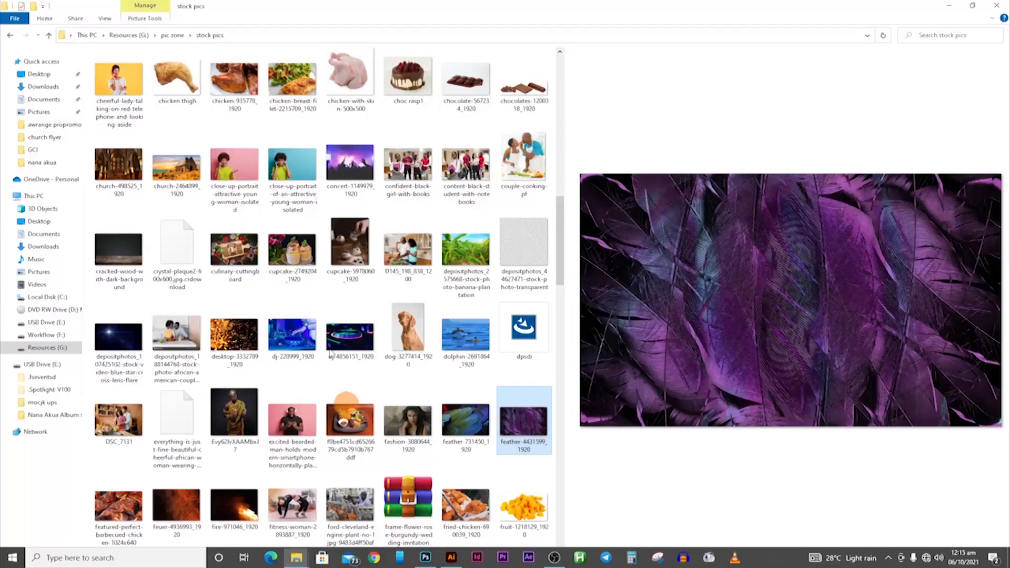
scroll(209, 288, up, 5)
scroll(209, 288, down, 6)
drag(122, 274, 385, 254)
drag(419, 355, 418, 231)
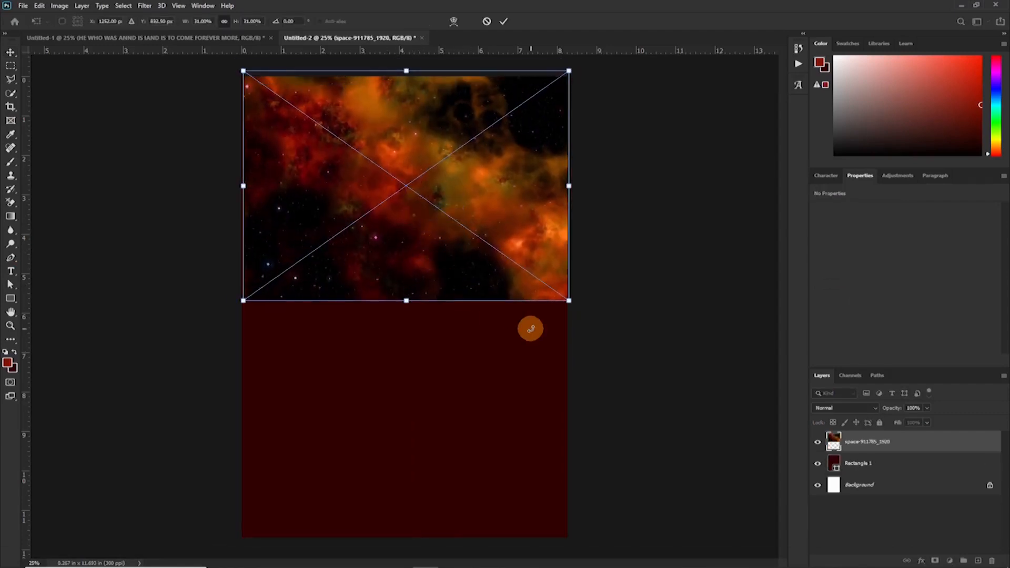
Step: Enlarge and stretch the placed space picture to about 9.17 × 8.09 in so it covers the upper two thirds of the canvas
drag(568, 301, 582, 318)
drag(481, 234, 479, 253)
drag(406, 325, 405, 389)
key(Return)
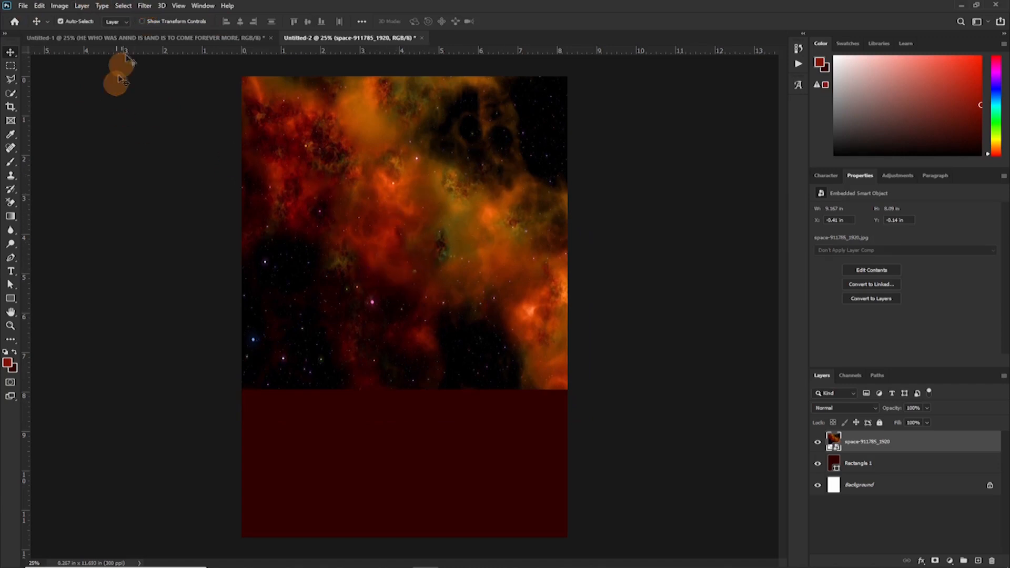
Step: Apply a strong Gaussian Blur with a radius of more than 110 pixels to the space picture
click(147, 7)
mouse_move(190, 124)
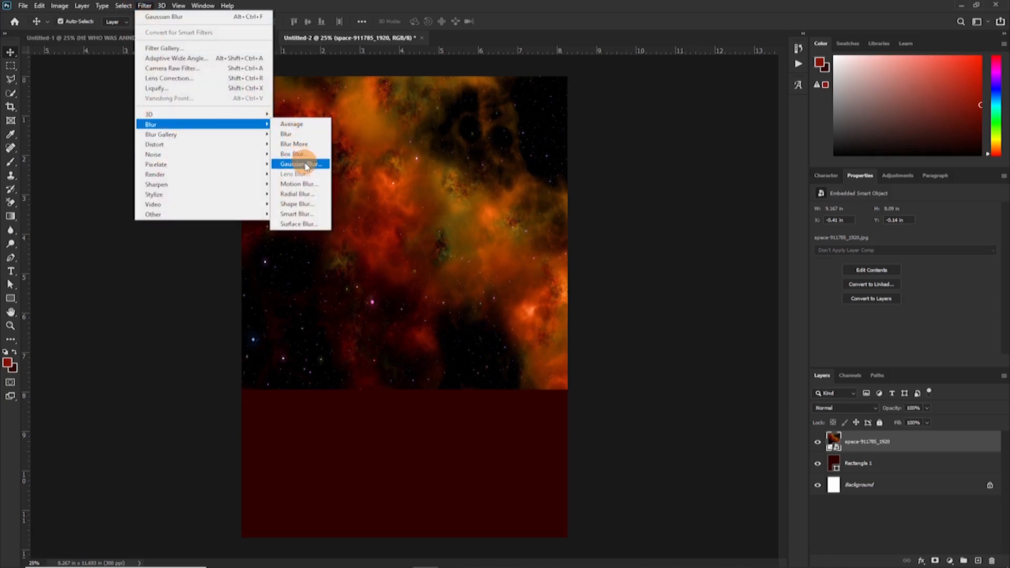
click(304, 164)
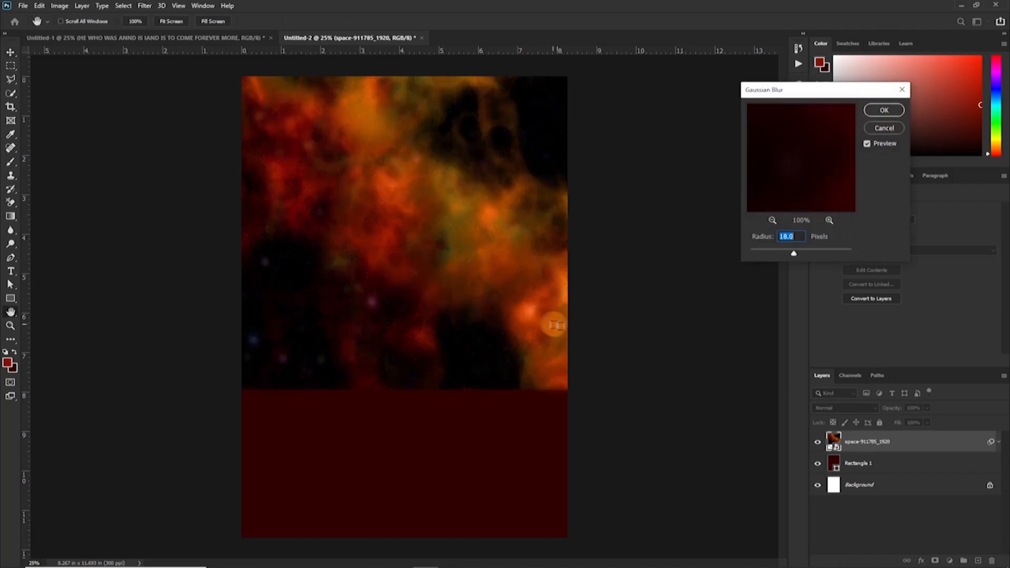
drag(796, 253, 818, 253)
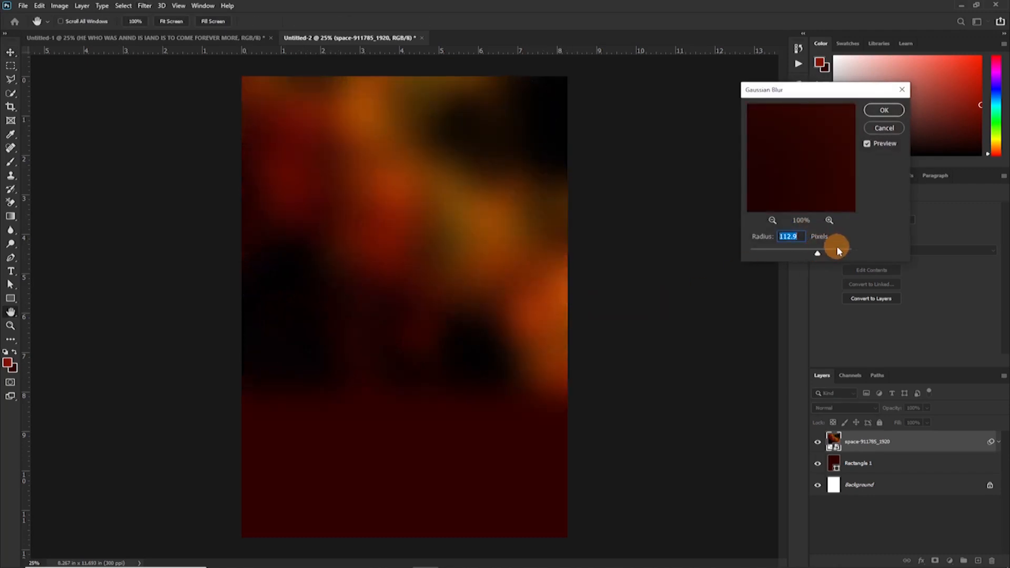
drag(820, 257, 823, 255)
click(874, 116)
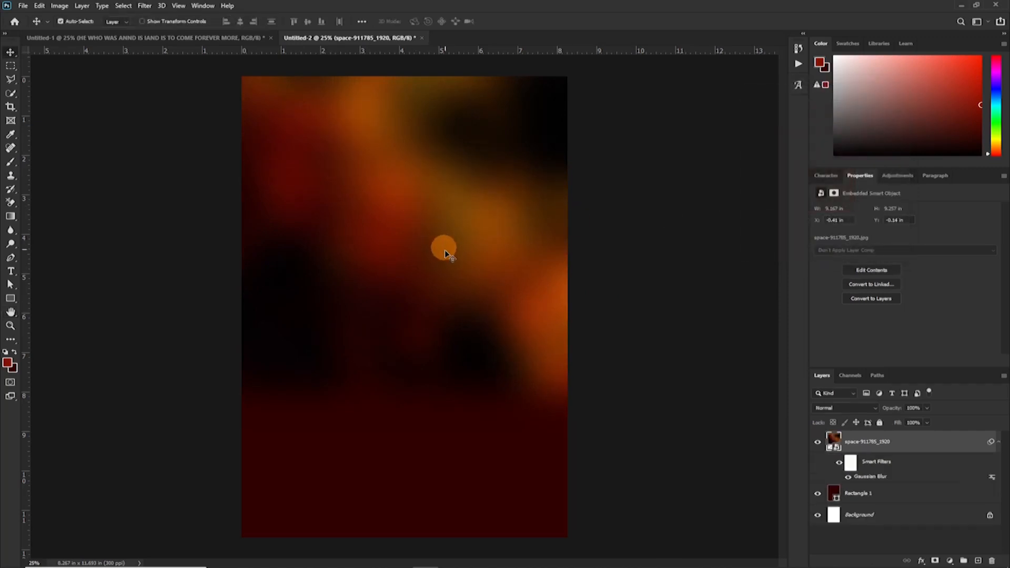
click(143, 6)
mouse_move(158, 125)
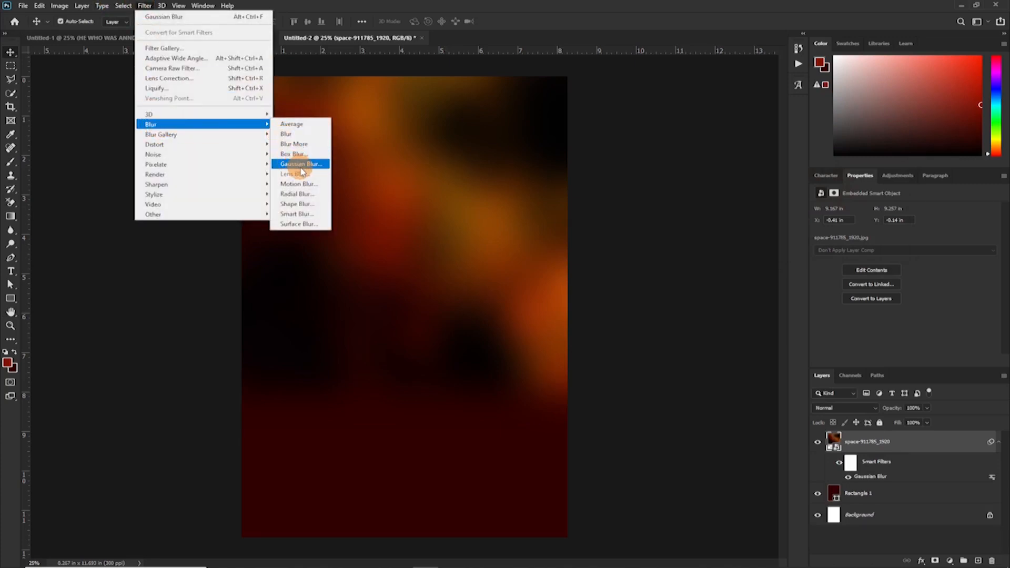
click(882, 439)
Step: Rasterize the blurred space-911785_1920 layer into a regular pixel layer
click(997, 444)
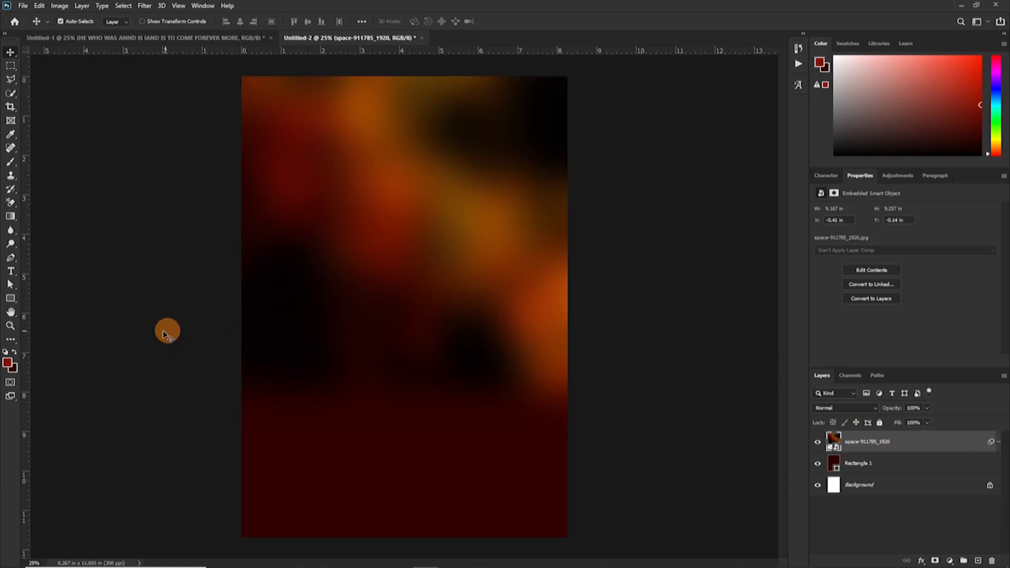
key(e)
right_click(917, 447)
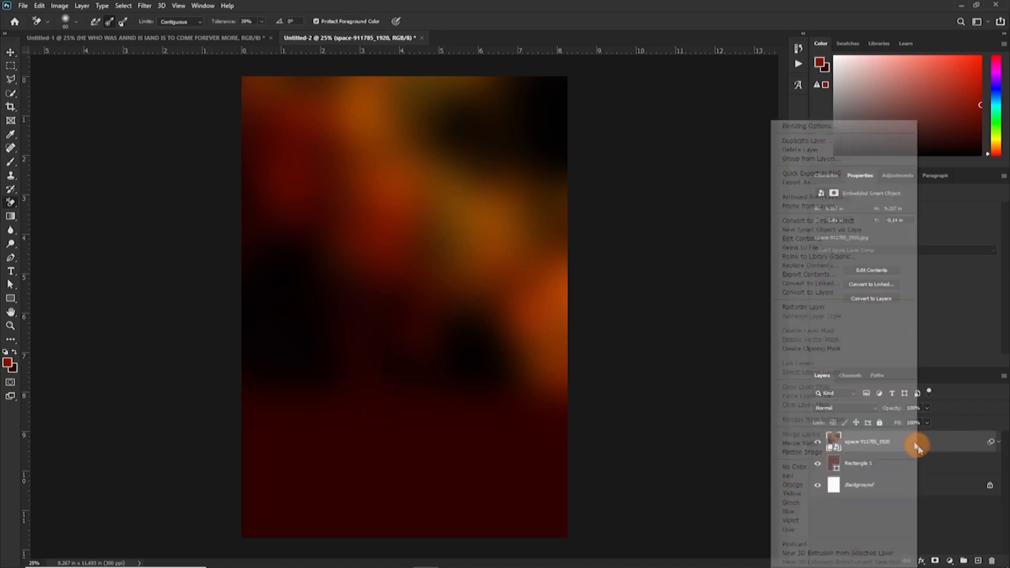
click(810, 308)
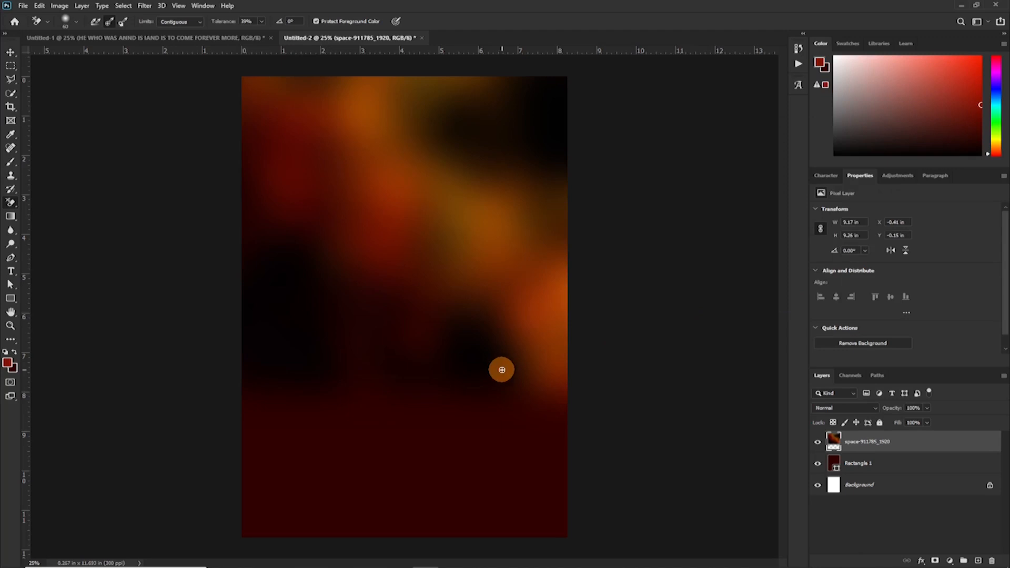
key(bracketright)
key(bracketright)
key(bracketright)
key(bracketright)
key(bracketright)
key(bracketright)
key(bracketright)
key(bracketright)
key(bracketright)
key(bracketright)
key(bracketright)
key(bracketright)
key(bracketright)
key(bracketright)
key(bracketright)
key(bracketright)
key(bracketright)
key(bracketright)
key(bracketright)
key(bracketright)
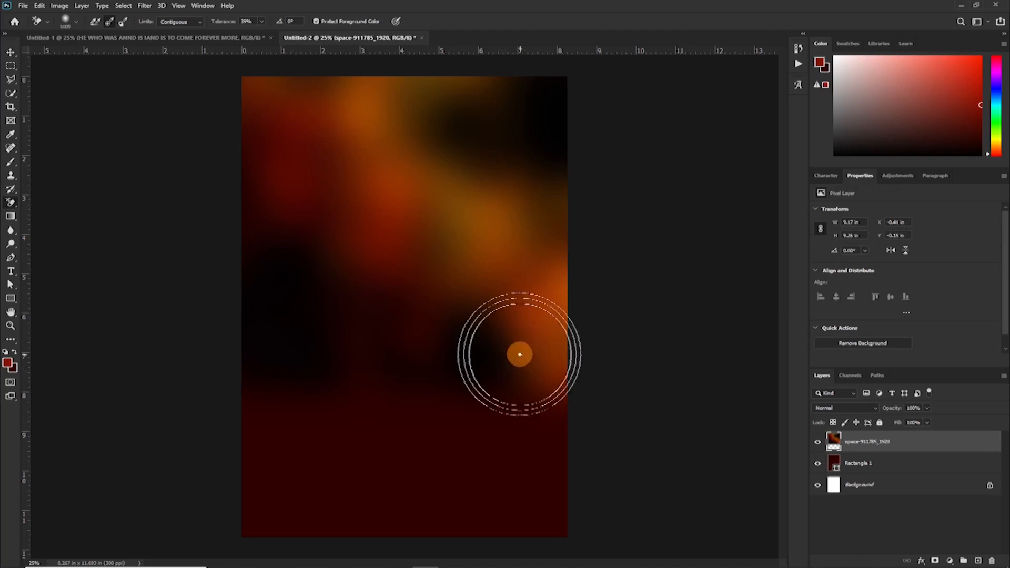
Step: Try to erase the lower part of the blurred space picture with a hard Eraser of 1000 px
right_click(13, 205)
click(15, 206)
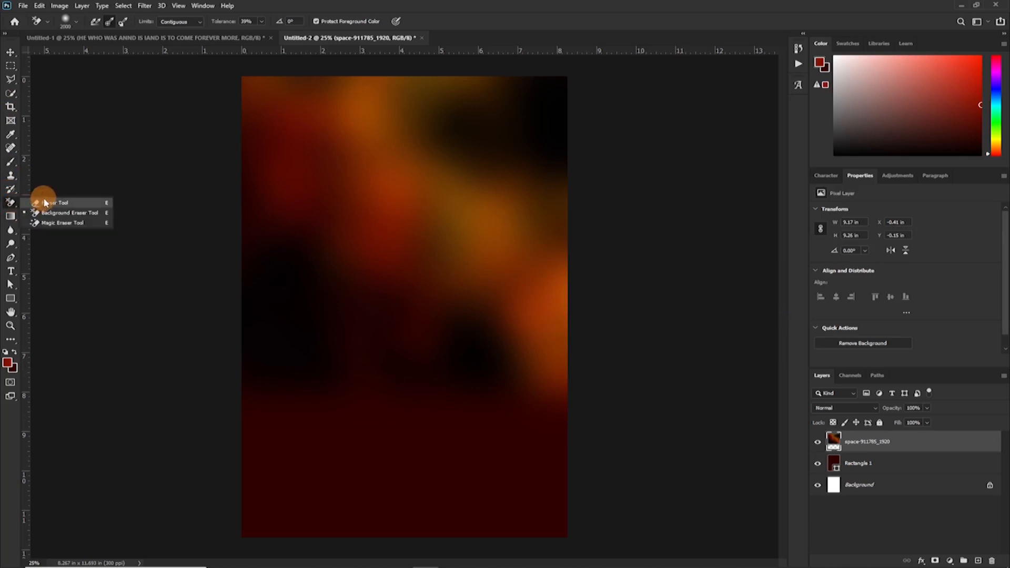
click(53, 206)
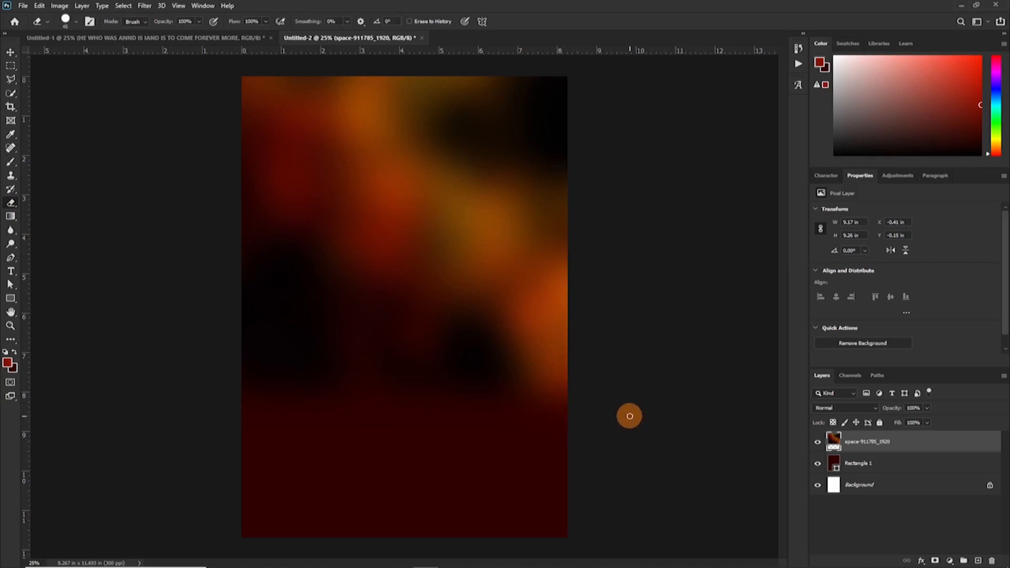
key(bracketright)
key(bracketright)
key(bracketright)
key(bracketright)
key(bracketright)
key(bracketright)
key(bracketright)
key(bracketright)
key(bracketright)
key(bracketright)
key(bracketright)
key(bracketright)
key(bracketright)
key(bracketright)
key(bracketright)
key(bracketright)
key(bracketleft)
key(bracketleft)
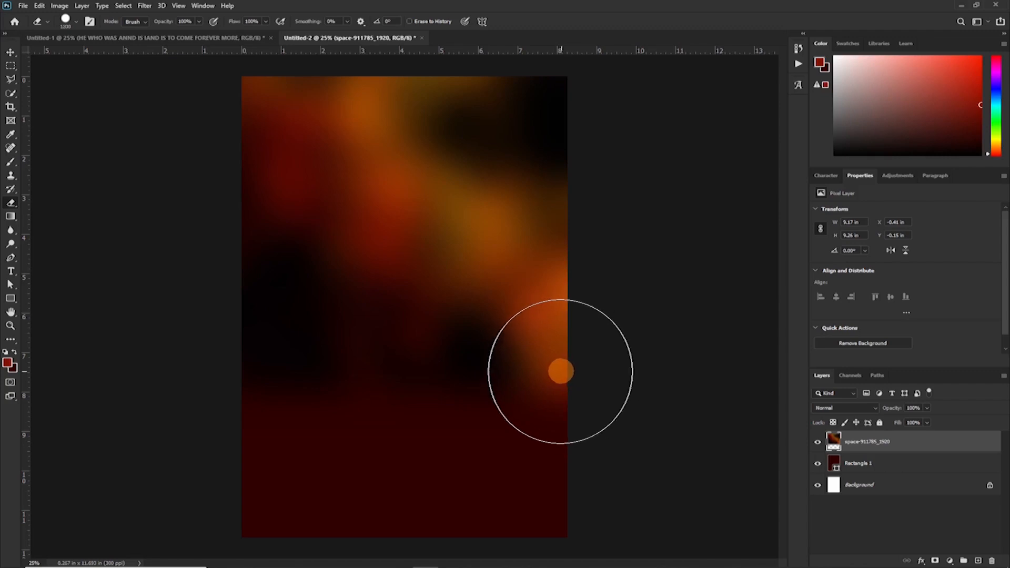
key(bracketright)
key(bracketright)
key(bracketright)
key(bracketleft)
key(bracketleft)
key(bracketleft)
mouse_move(557, 363)
mouse_down()
mouse_move(552, 342)
mouse_move(459, 427)
mouse_move(302, 432)
mouse_move(242, 338)
mouse_up()
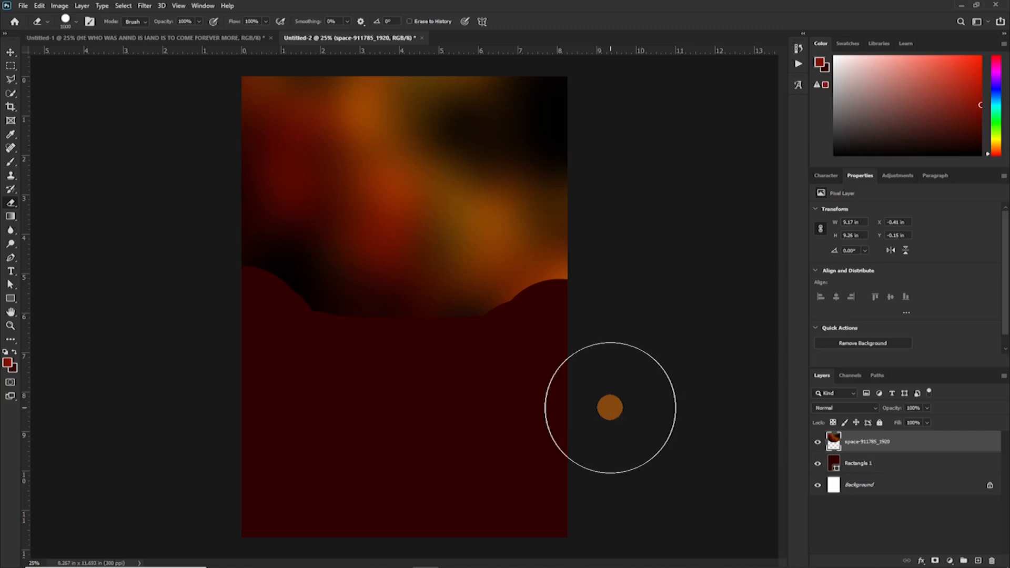
key(ctrl+z)
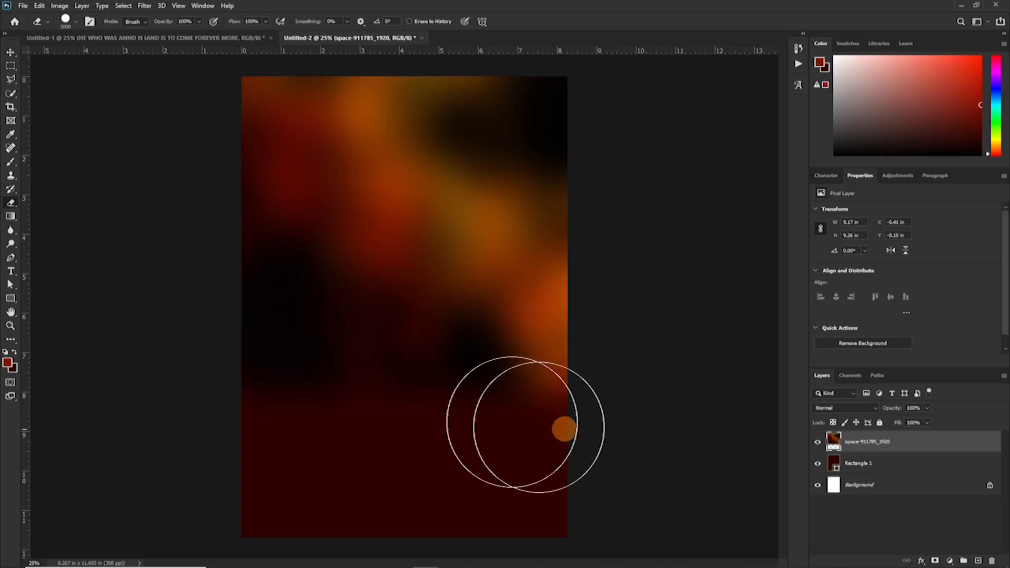
Step: Add a layer mask to the space layer and hide its lower part with a soft black 1300 px brush at 100% opacity
click(935, 562)
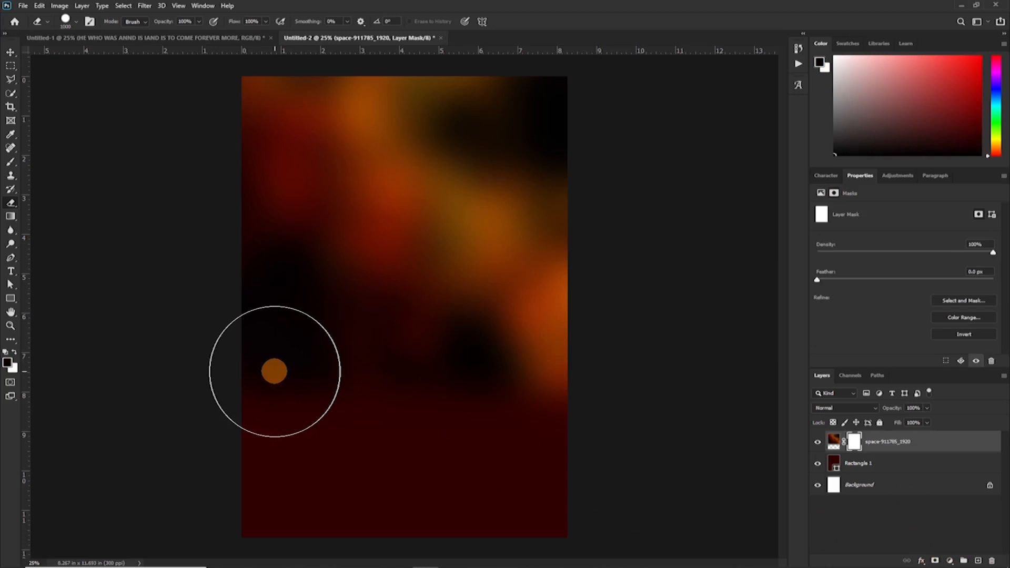
click(9, 166)
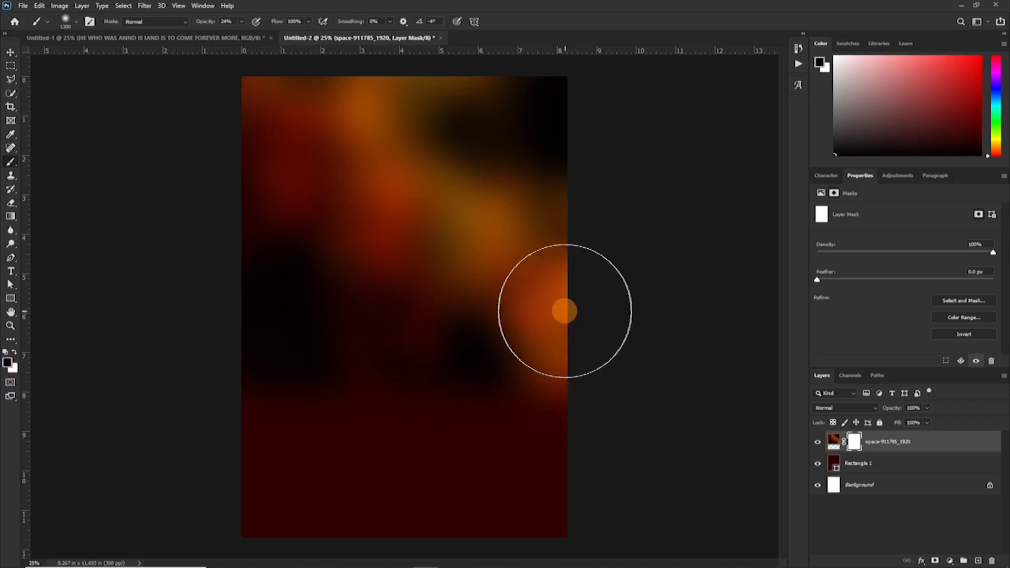
drag(205, 22, 449, 55)
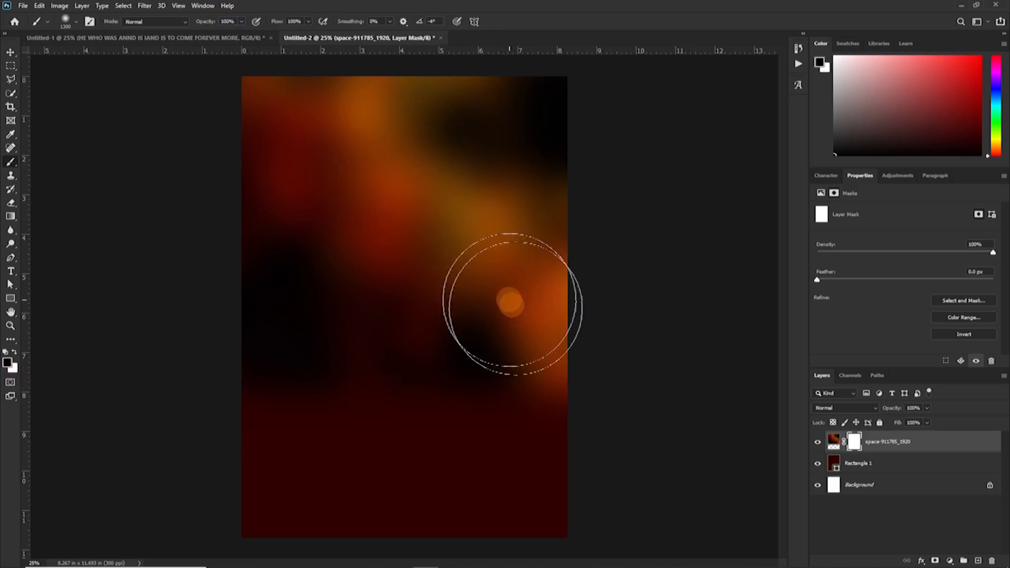
mouse_move(595, 285)
mouse_down()
mouse_move(375, 368)
mouse_move(302, 373)
mouse_up()
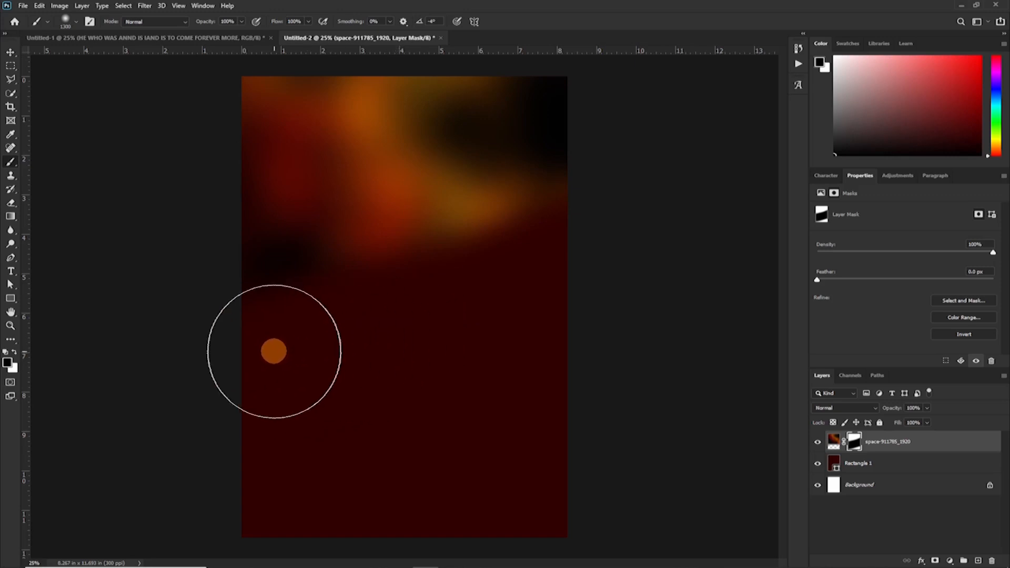
Step: Swap the foreground and background colours back and forth, ending with white as the painting colour for the mask
key(x)
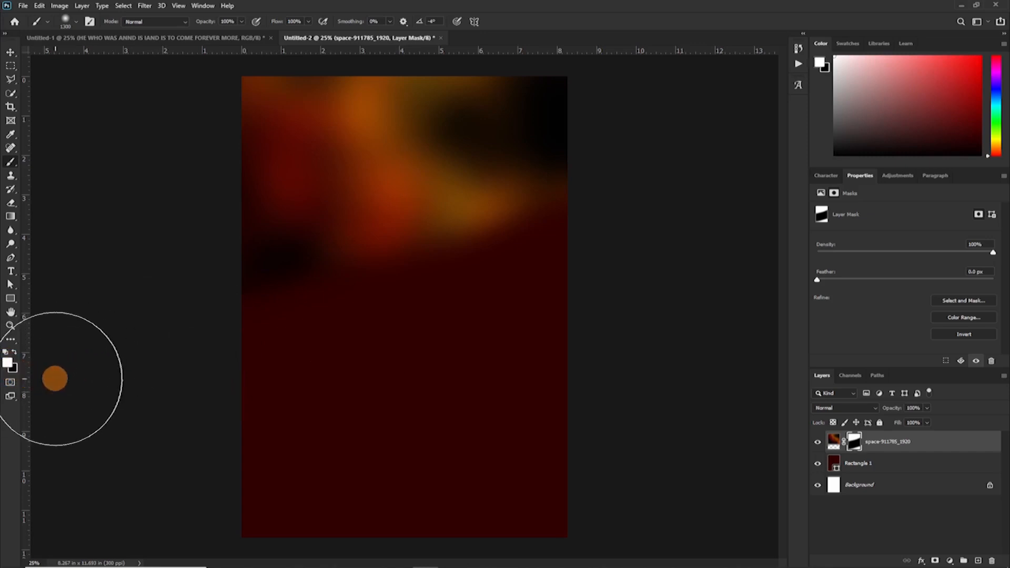
key(x)
key(x)
key(x)
key(x)
key(x)
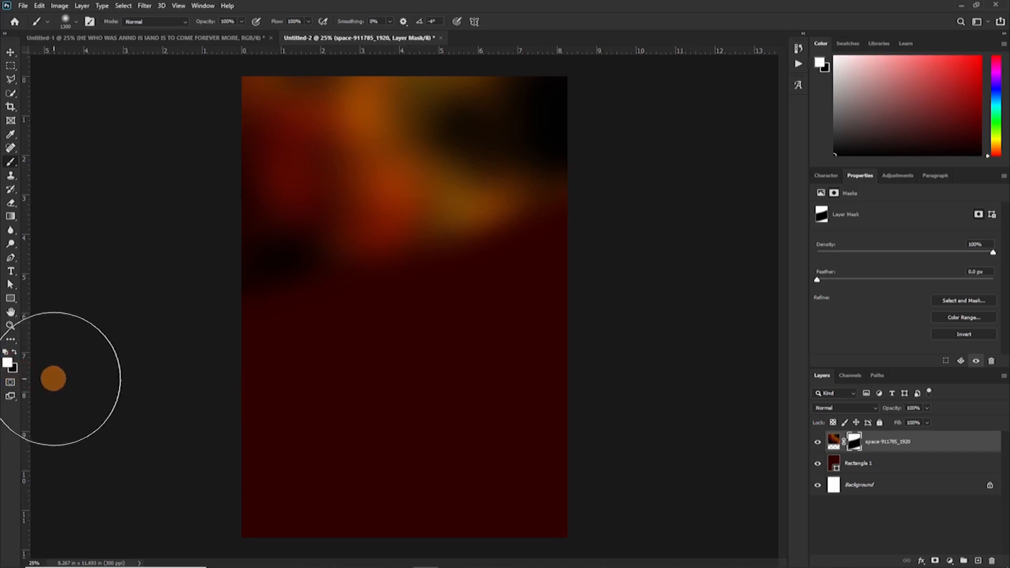
key(x)
key(x)
key(x)
key(x)
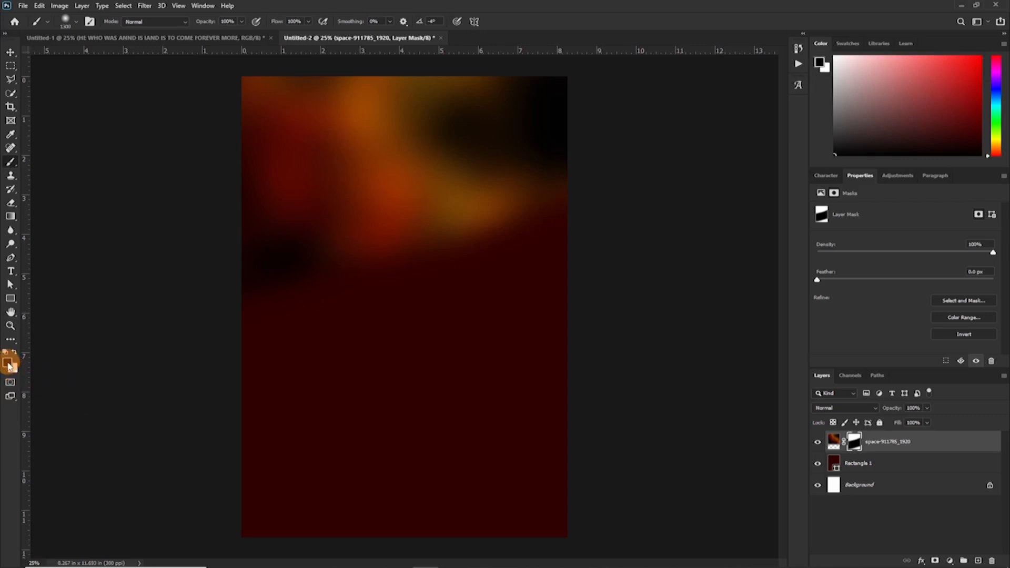
key(x)
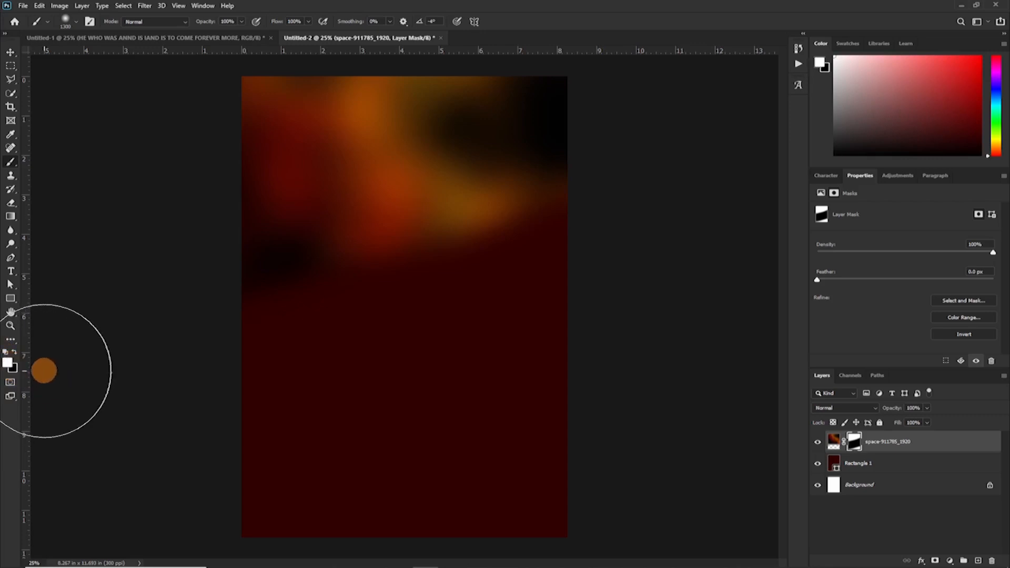
key(x)
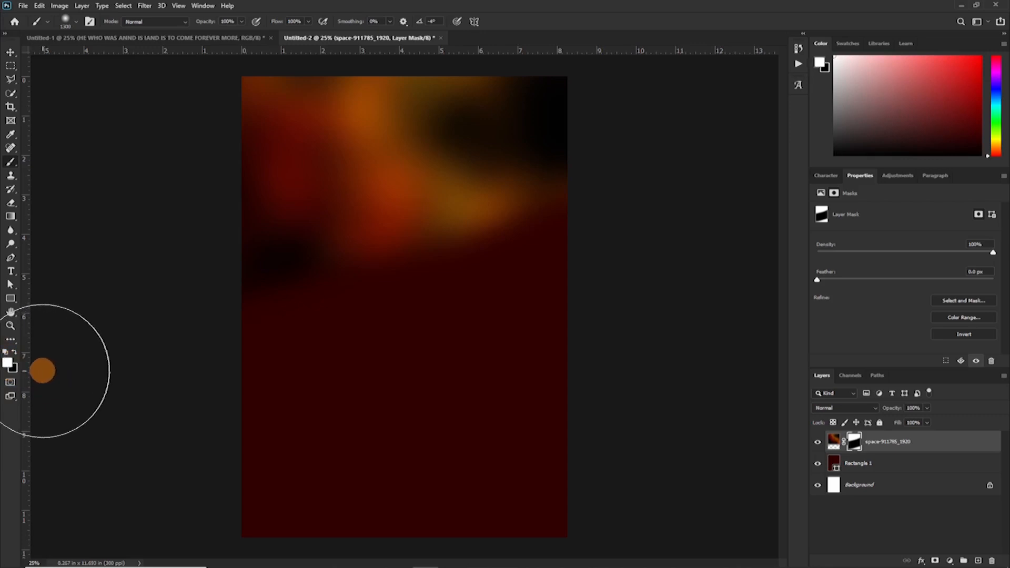
key(x)
key(x)
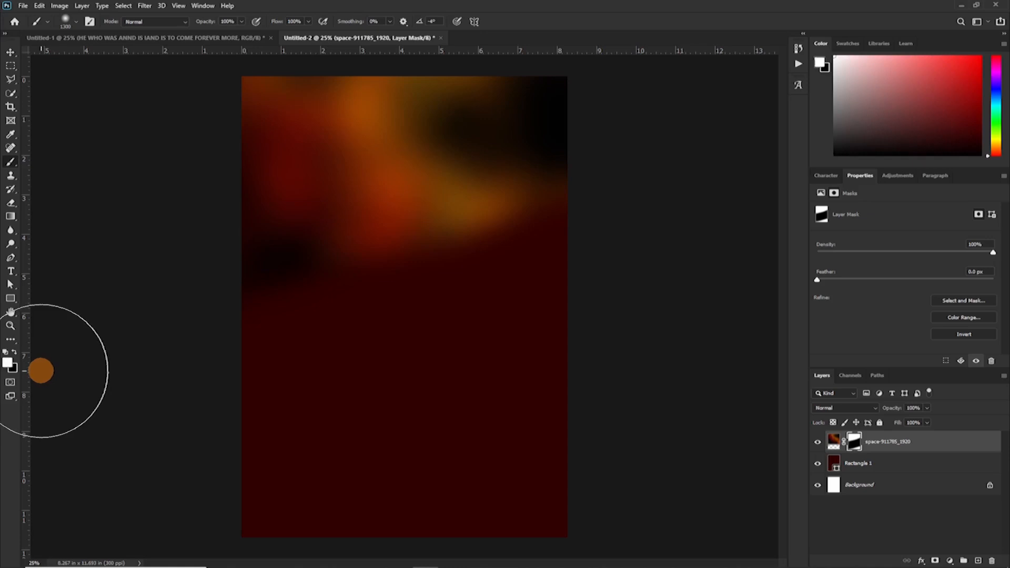
key(x)
key(x)
key(x)
key(x)
key(x)
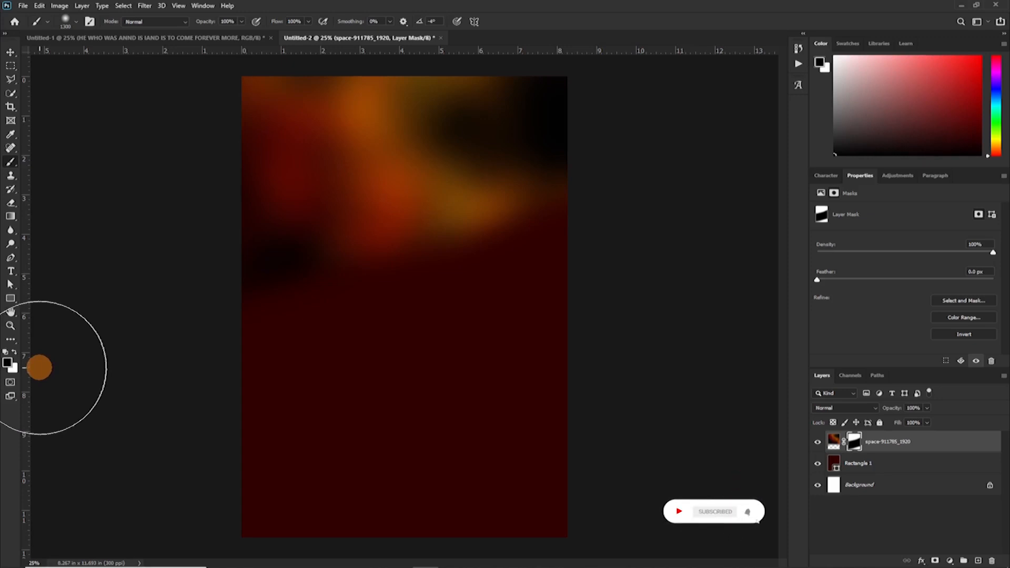
key(x)
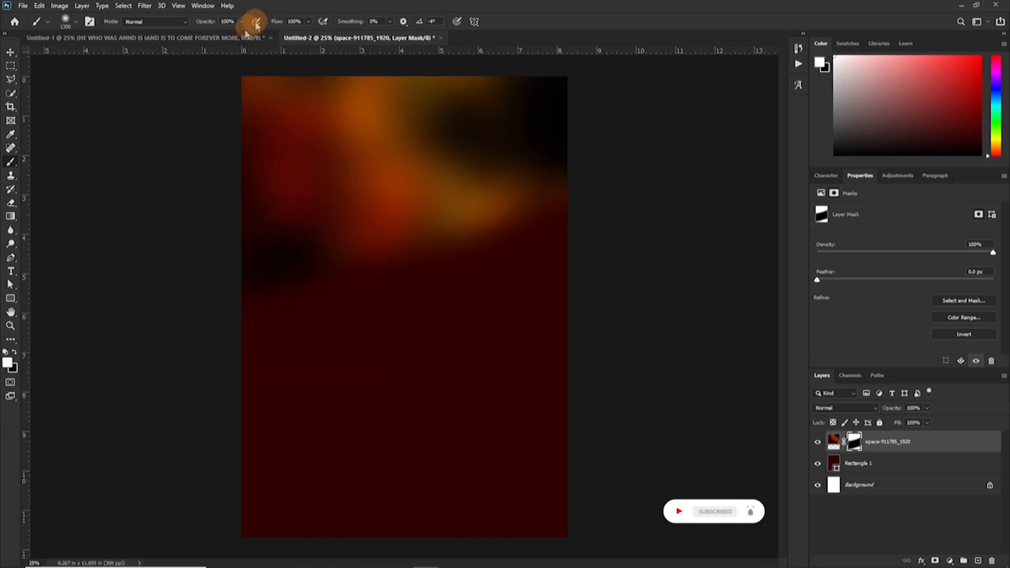
Step: Paint the space layer's mask with the brush at 34% opacity, using white to extend the glow downward and black to soften its edge
drag(207, 22, 176, 33)
mouse_move(301, 237)
mouse_down()
mouse_move(417, 261)
mouse_move(581, 193)
mouse_move(543, 206)
mouse_move(223, 224)
mouse_move(268, 214)
mouse_move(291, 237)
mouse_move(396, 279)
mouse_move(429, 242)
mouse_move(521, 205)
mouse_move(525, 219)
mouse_move(471, 268)
mouse_move(545, 329)
mouse_move(521, 378)
mouse_up()
key(z)
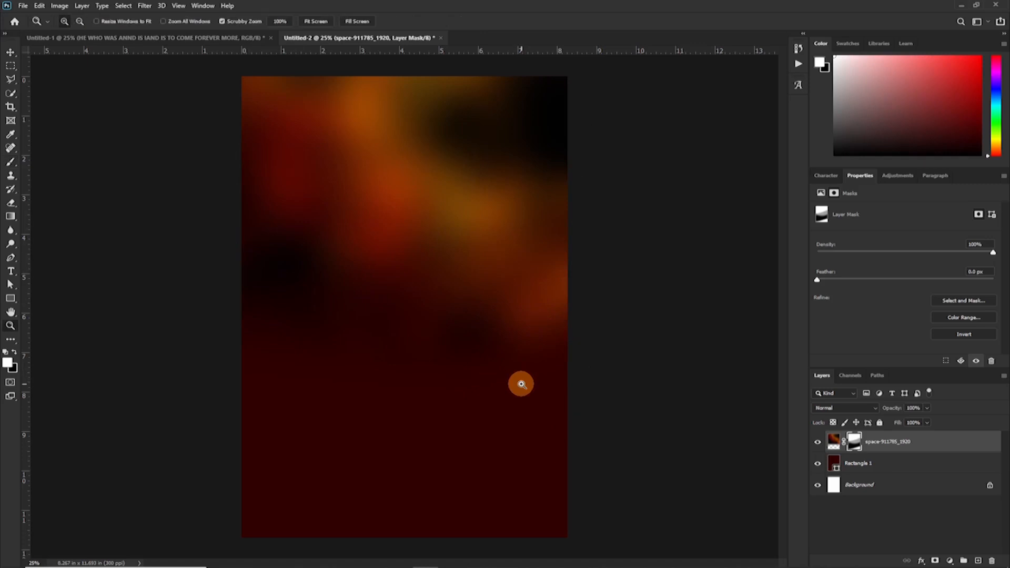
key(b)
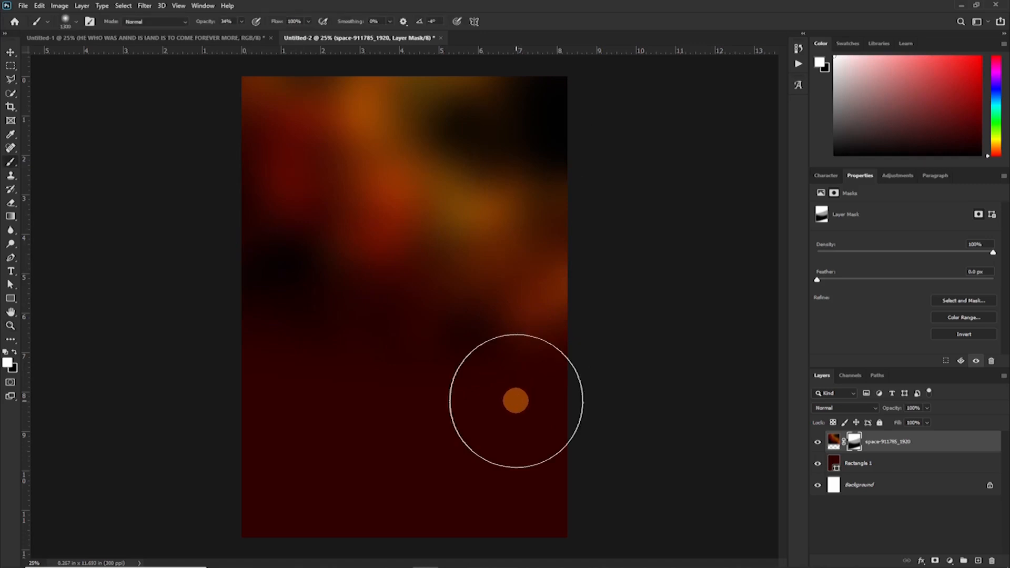
key(x)
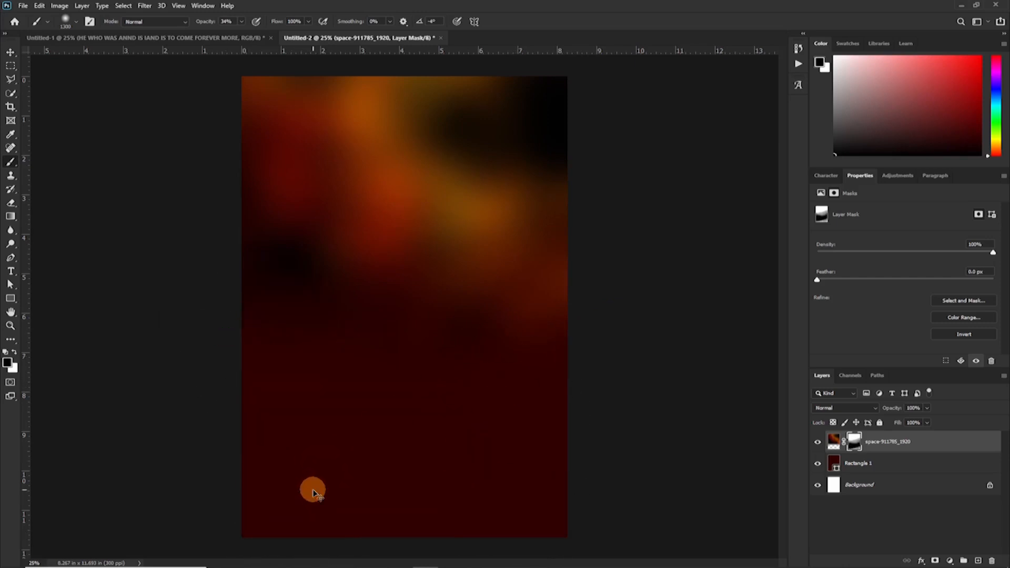
key(v)
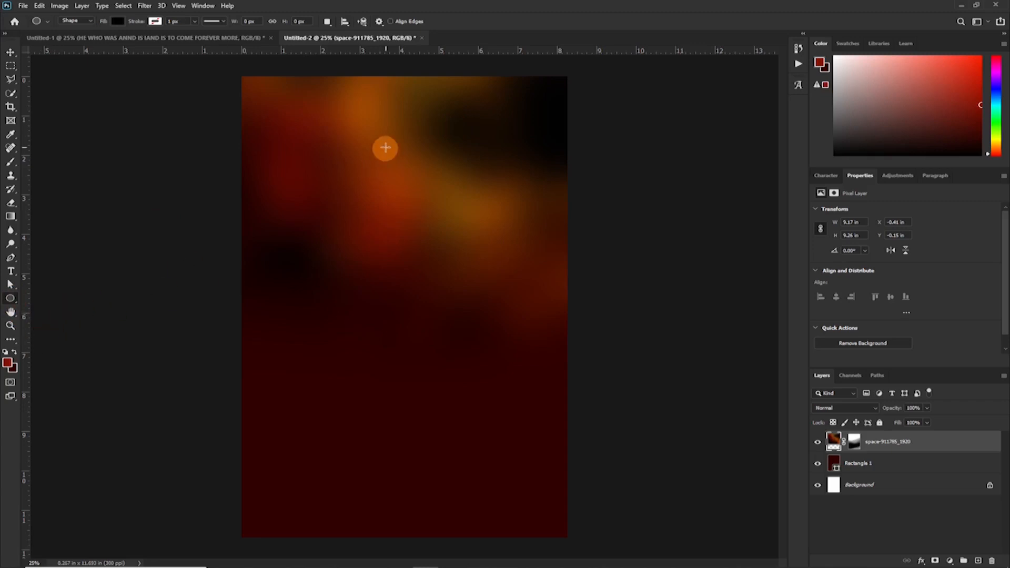
Step: Draw a tall ellipse of about 1176 x 2316 px and move it to the upper middle of the flyer
click(12, 302)
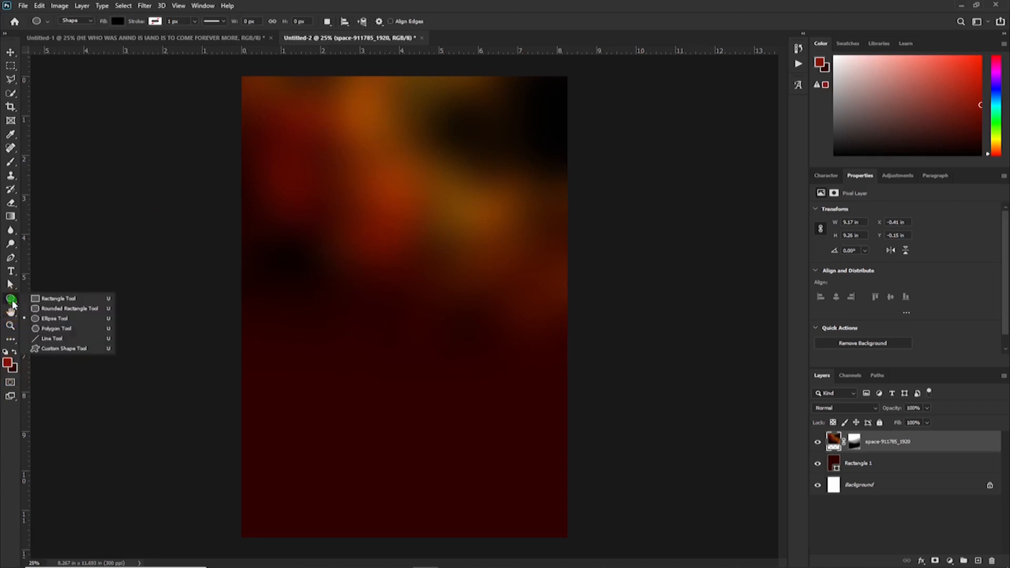
click(46, 320)
drag(374, 81, 527, 386)
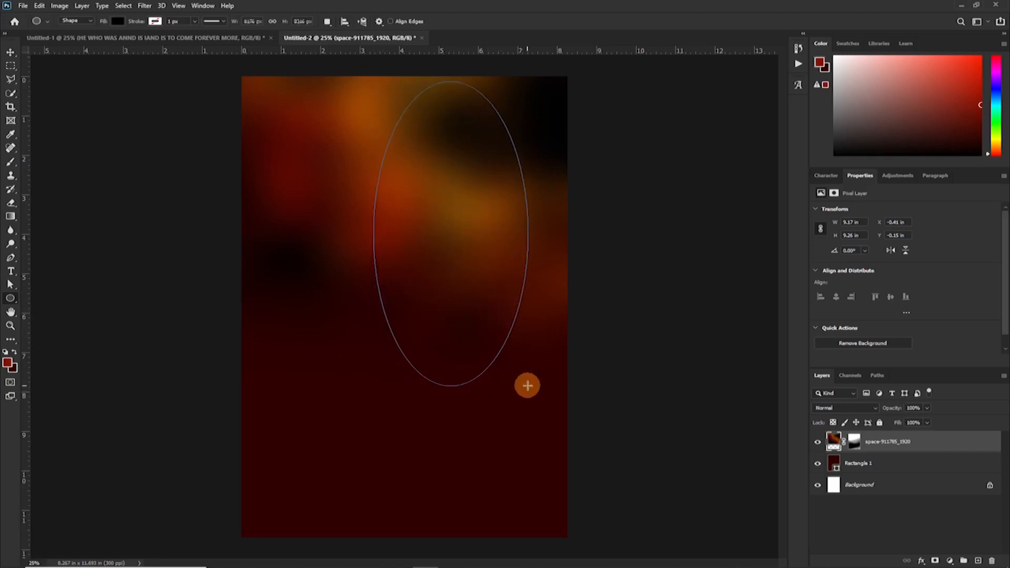
key(v)
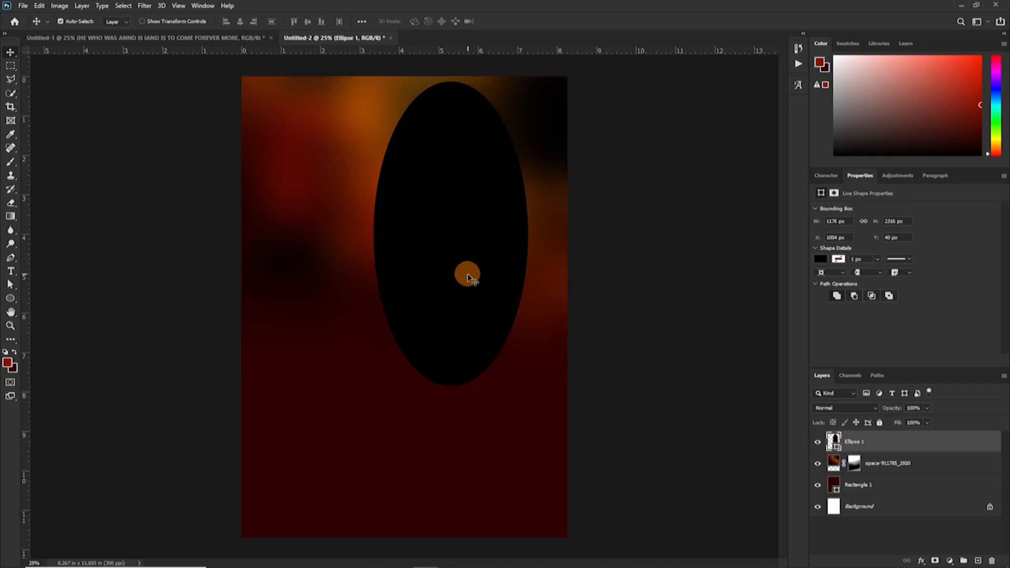
drag(462, 237, 409, 228)
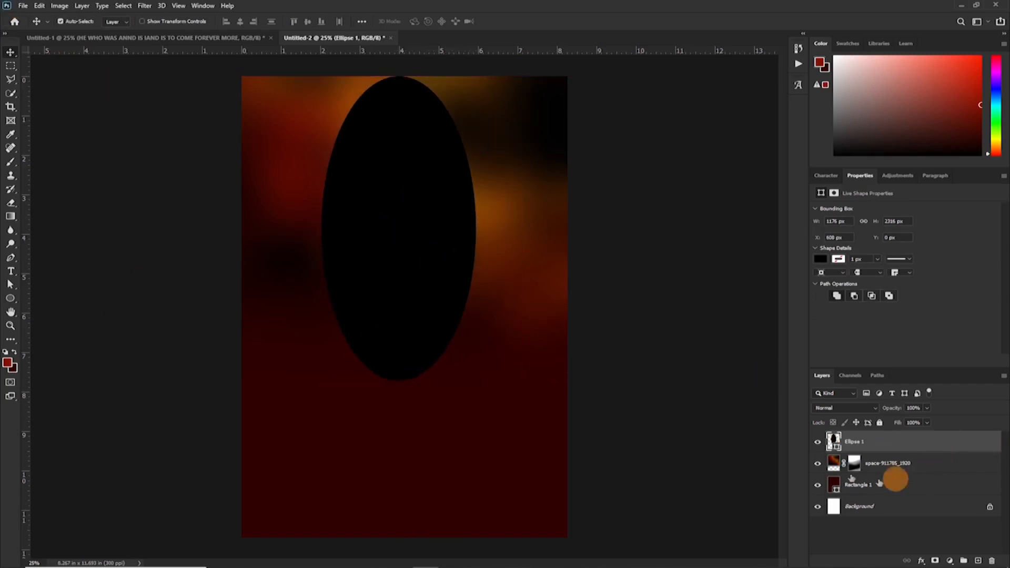
Step: Change the ellipse's fill to the dark red 821200 sampled from the foreground colour, and briefly check the finished flyer document
double_click(838, 448)
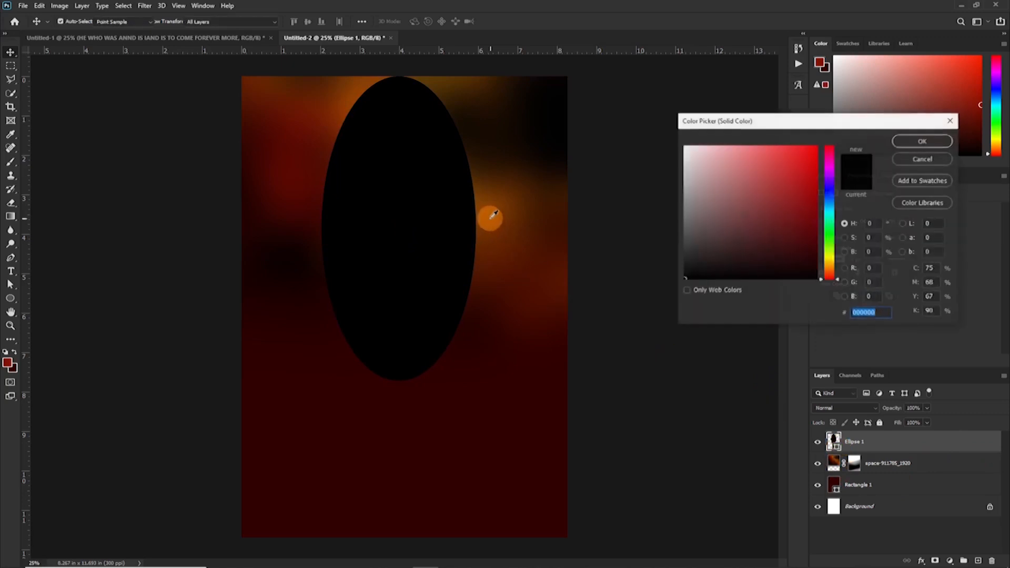
click(485, 213)
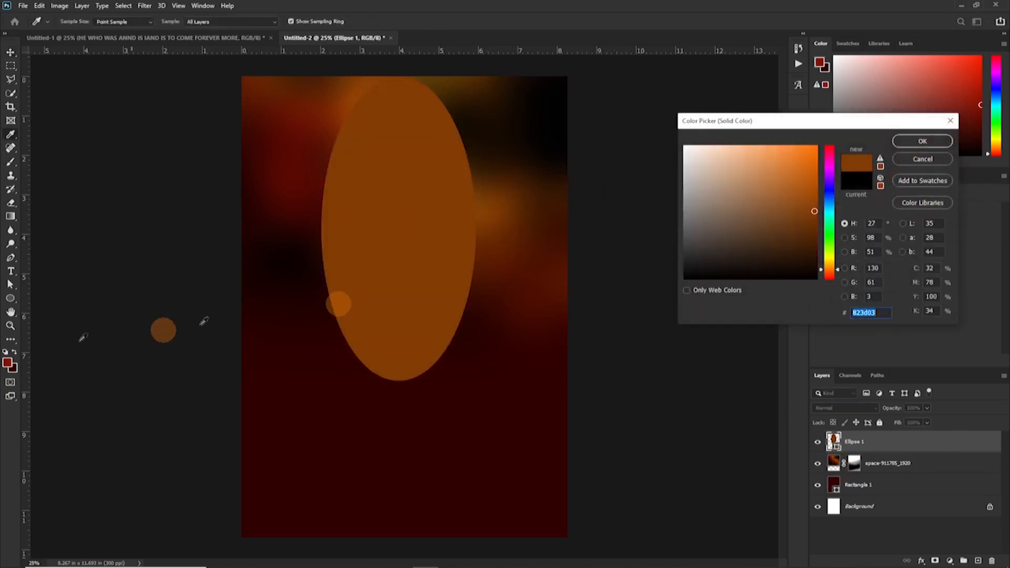
click(8, 362)
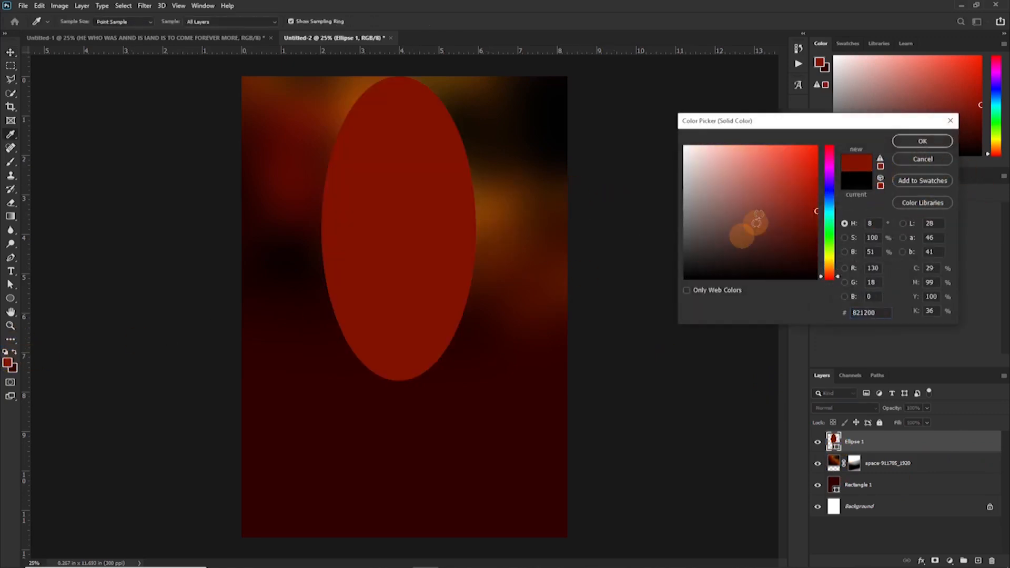
click(922, 141)
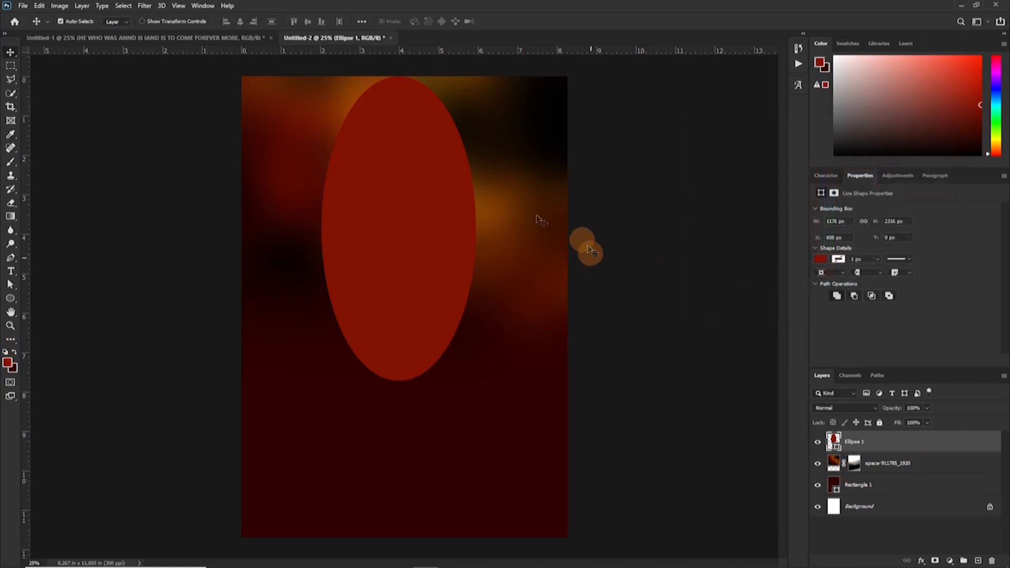
click(158, 38)
click(375, 36)
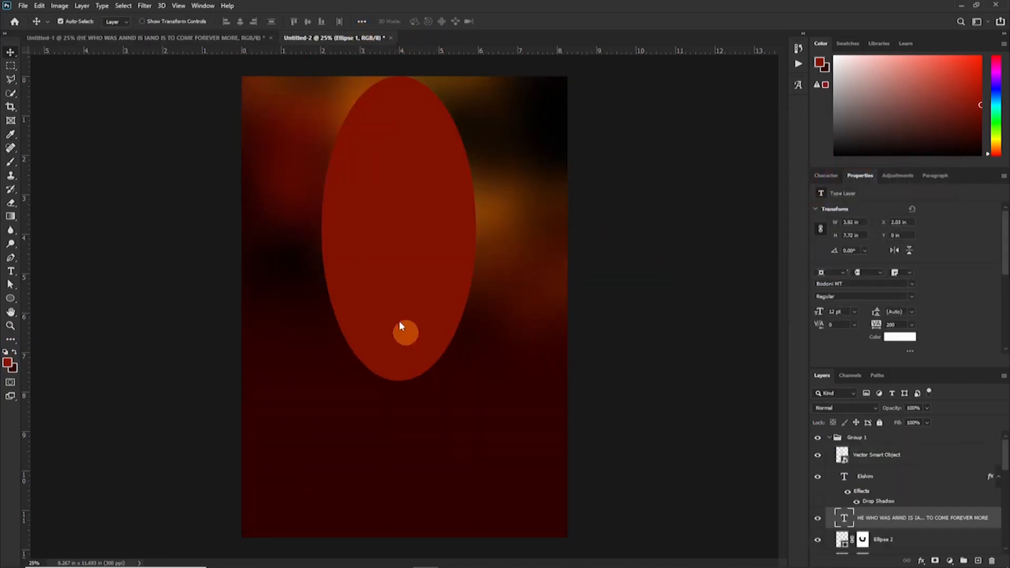
Step: Convert the Ellipse 1 layer to a smart object and apply a Gaussian Blur with a radius of 130.2 pixels
click(144, 6)
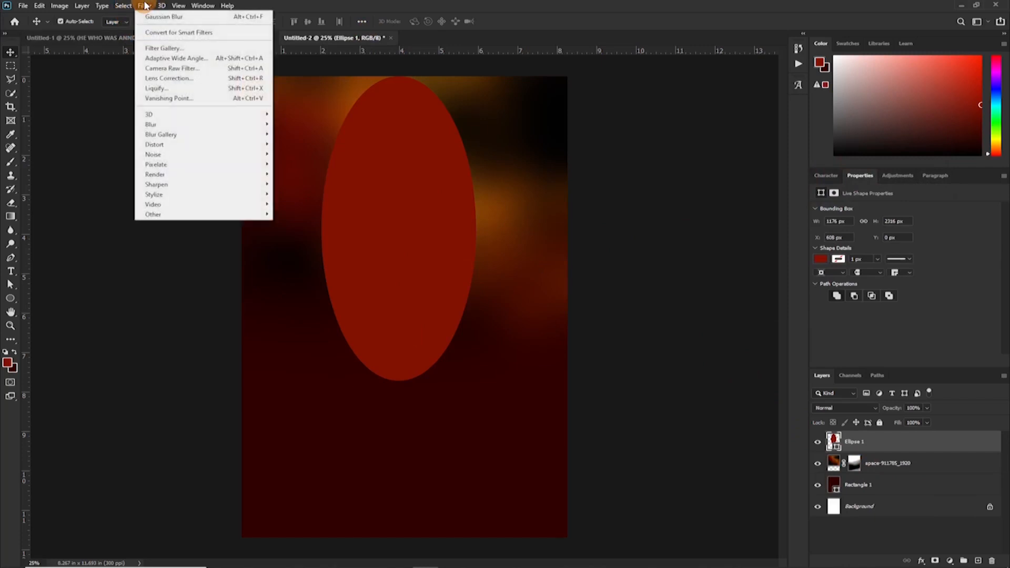
mouse_move(179, 126)
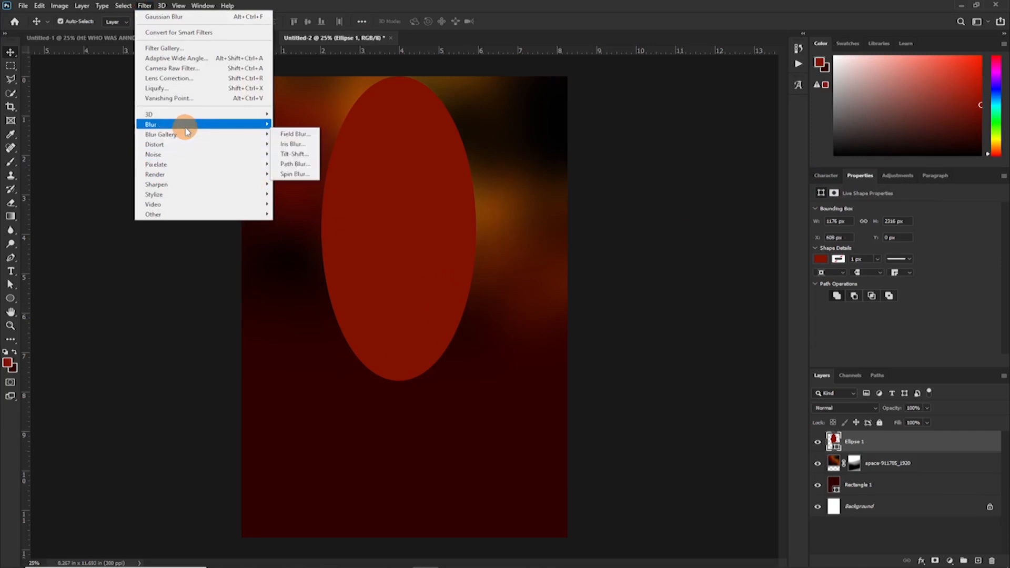
click(301, 165)
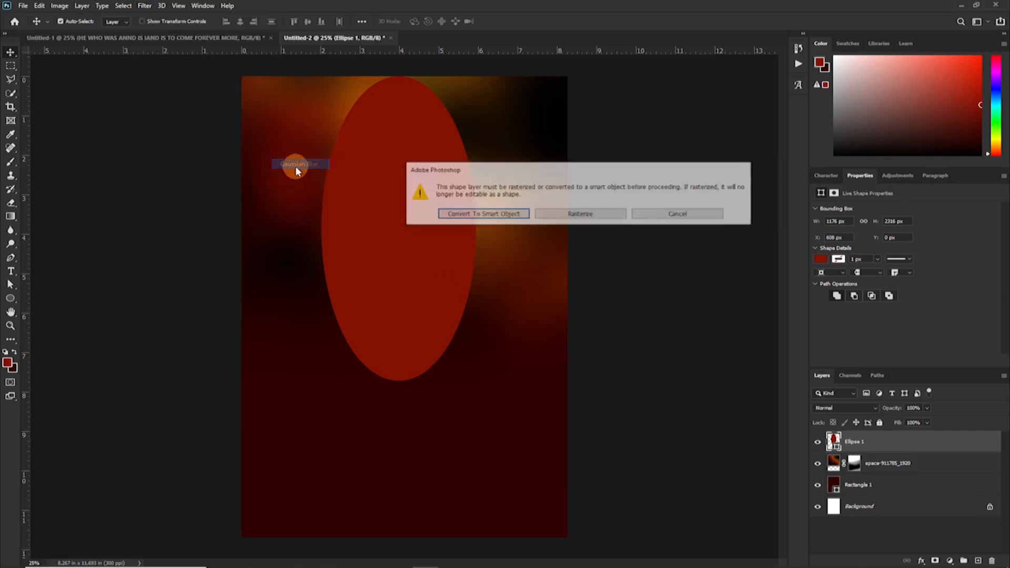
click(478, 218)
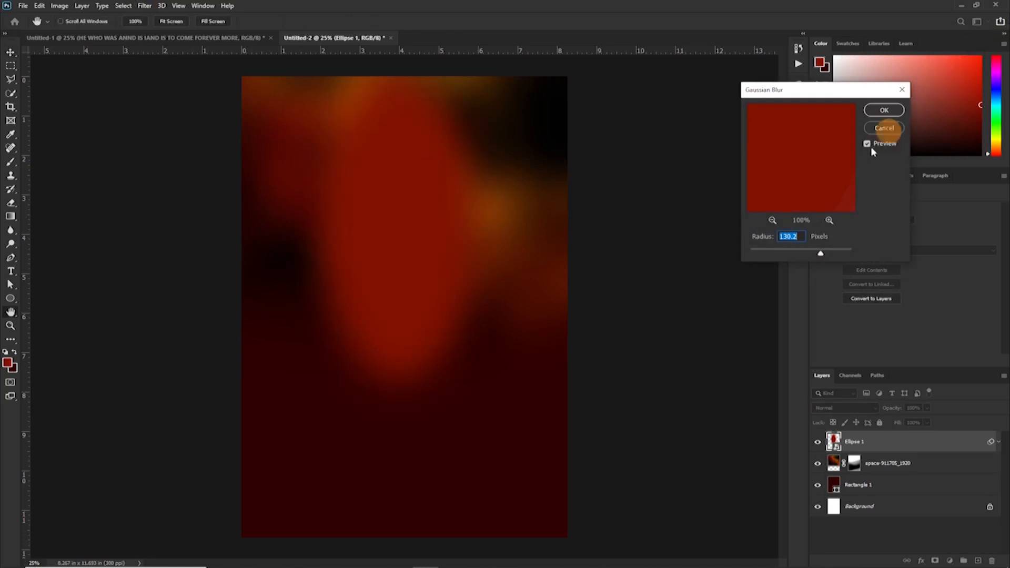
click(886, 112)
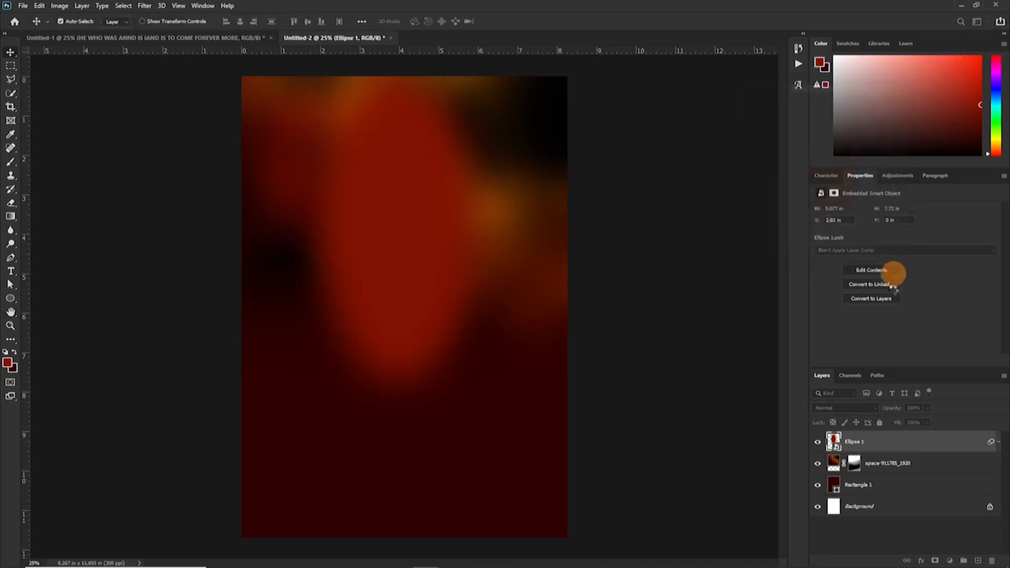
Step: Try recolouring the ellipse white inside its smart object, undo the update in the flyer, and close the smart object document
double_click(835, 445)
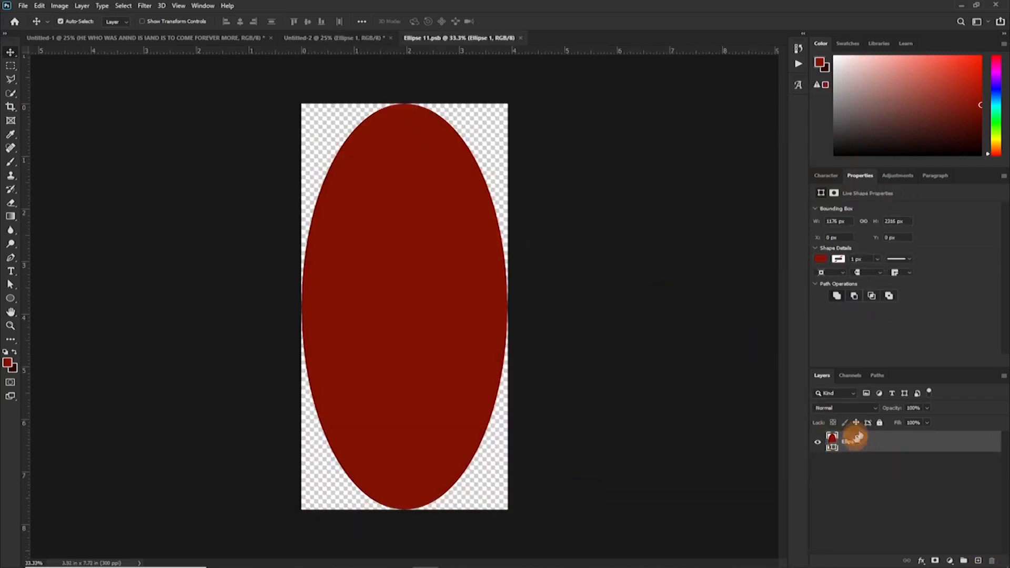
double_click(833, 448)
drag(685, 185, 658, 118)
click(923, 141)
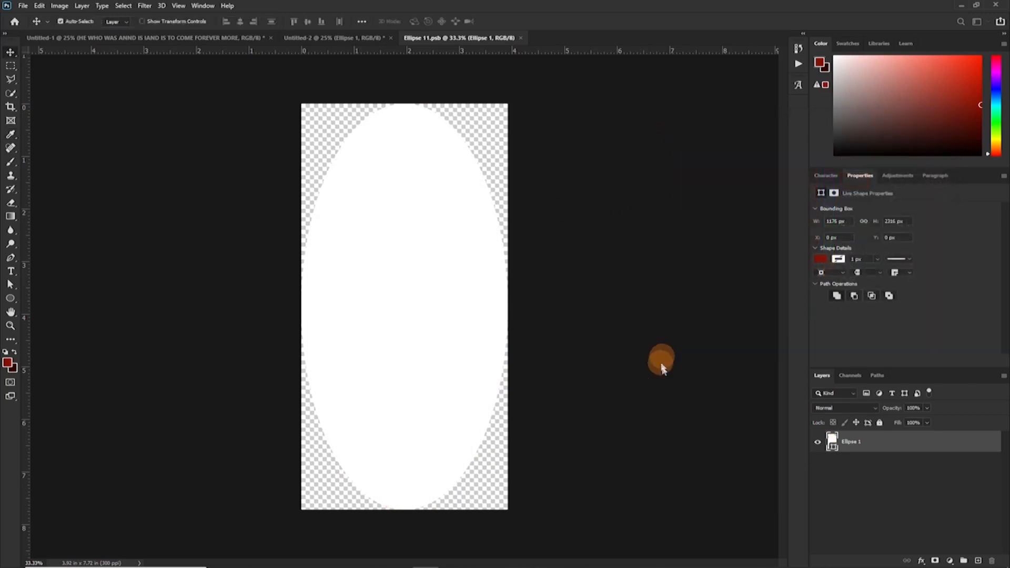
key(ctrl+s)
click(342, 41)
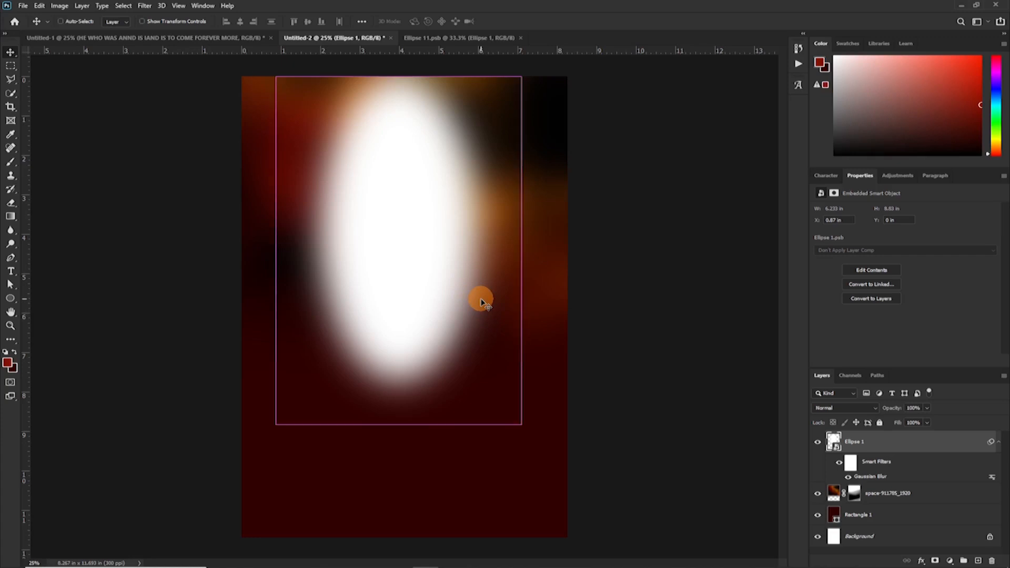
key(ctrl+z)
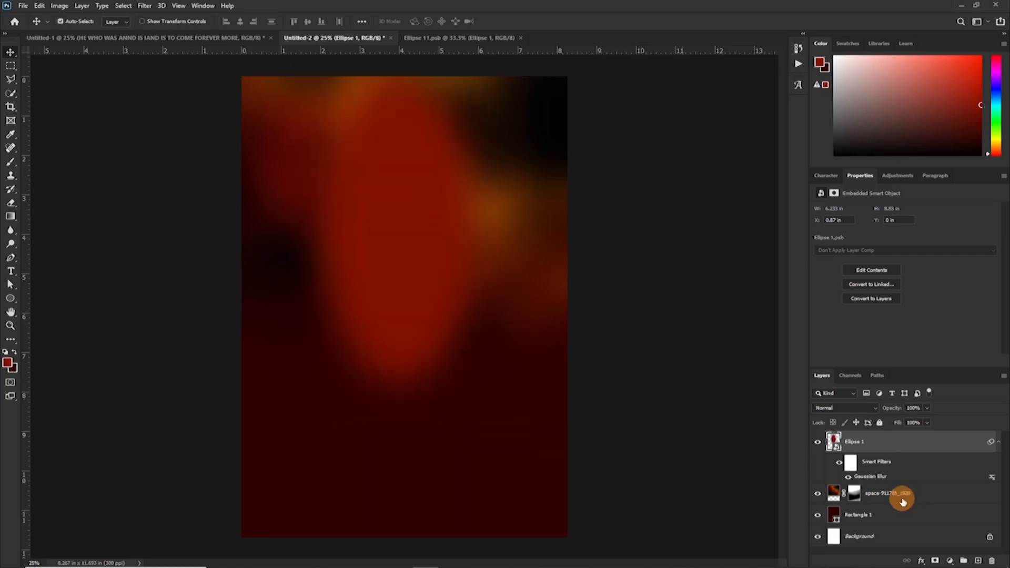
click(521, 38)
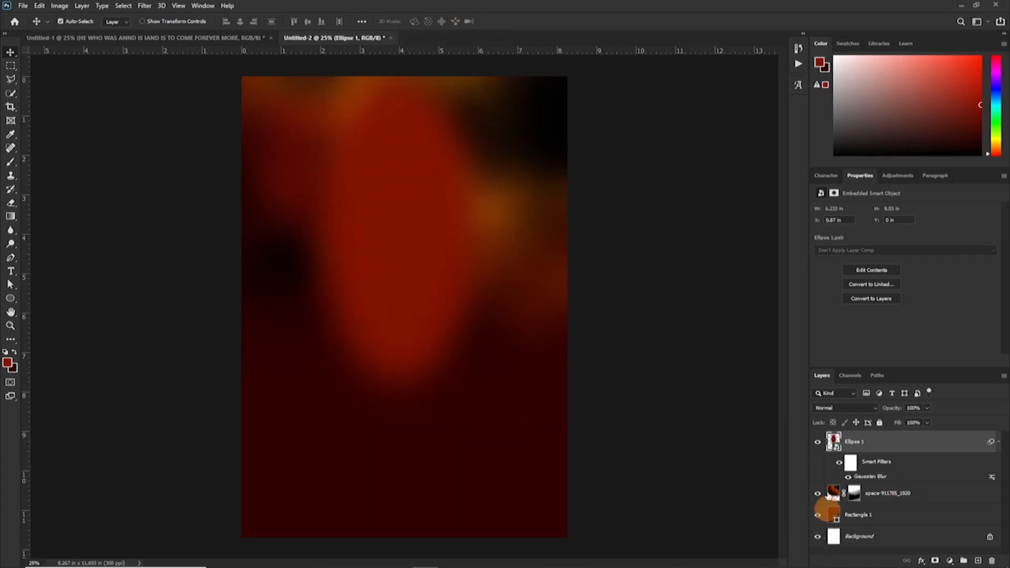
Step: Try Color Dodge on the Ellipse 1 layer, settle on the Screen blend mode, and reduce the layer's opacity to 70%
click(845, 408)
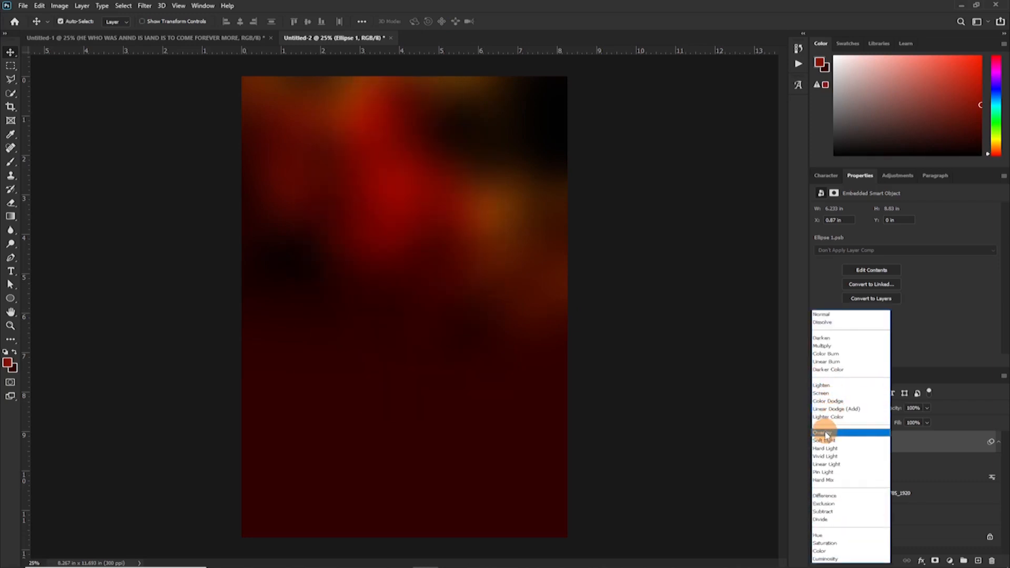
click(830, 402)
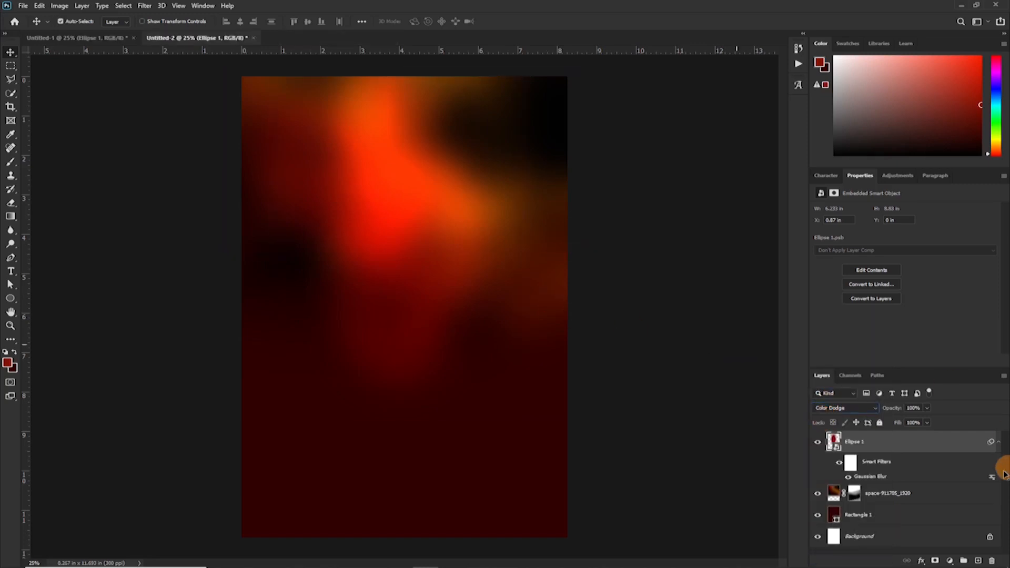
click(838, 414)
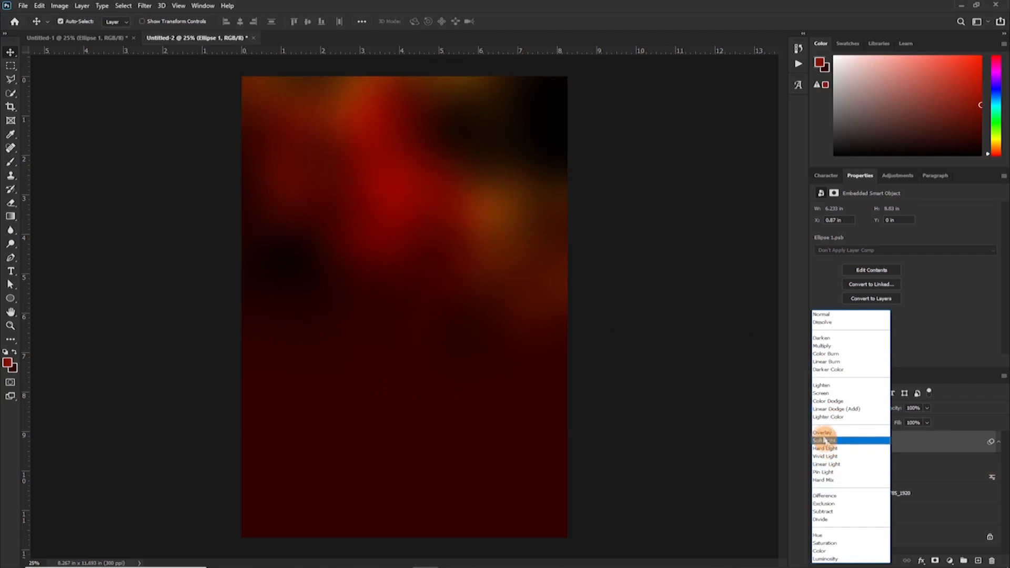
click(821, 394)
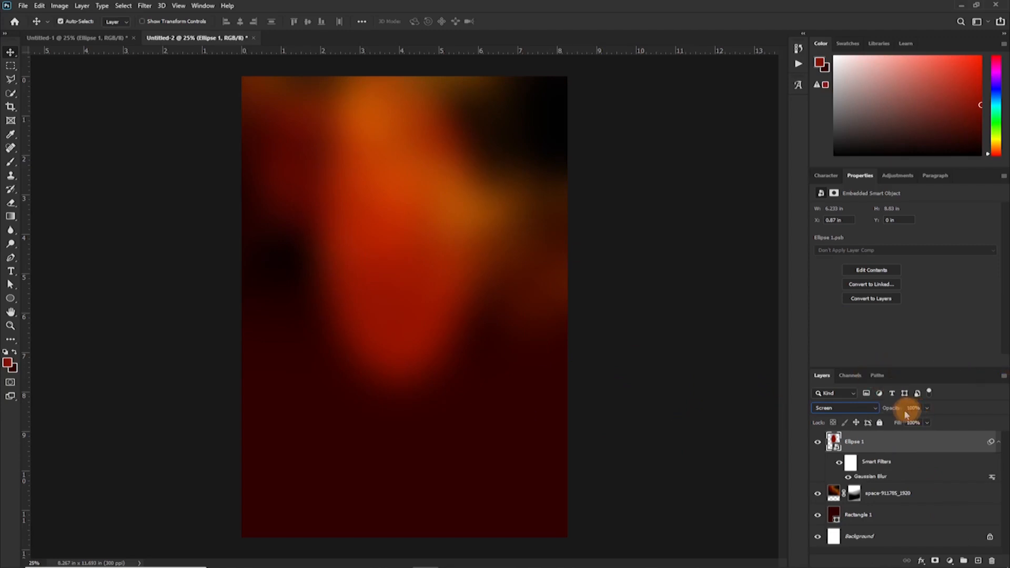
drag(883, 414, 882, 415)
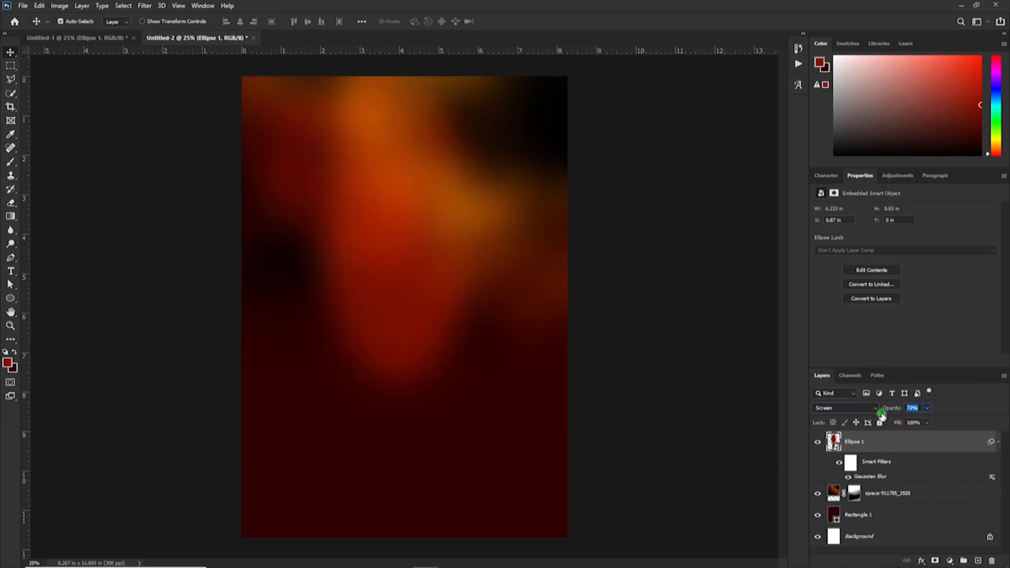
drag(881, 415, 879, 415)
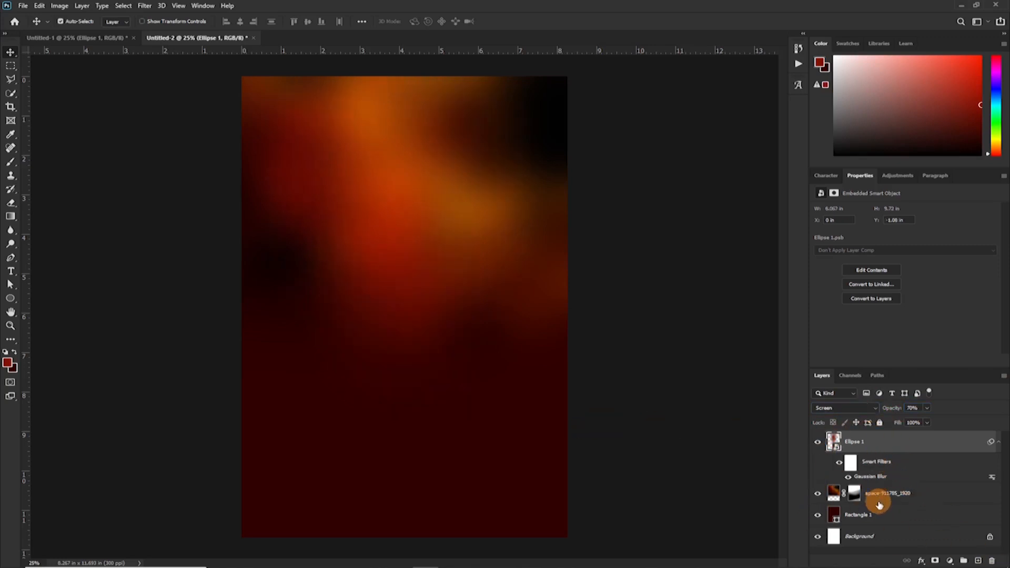
Step: Group the Ellipse 1, space and Rectangle 1 layers and name the group backg
shift+click(903, 516)
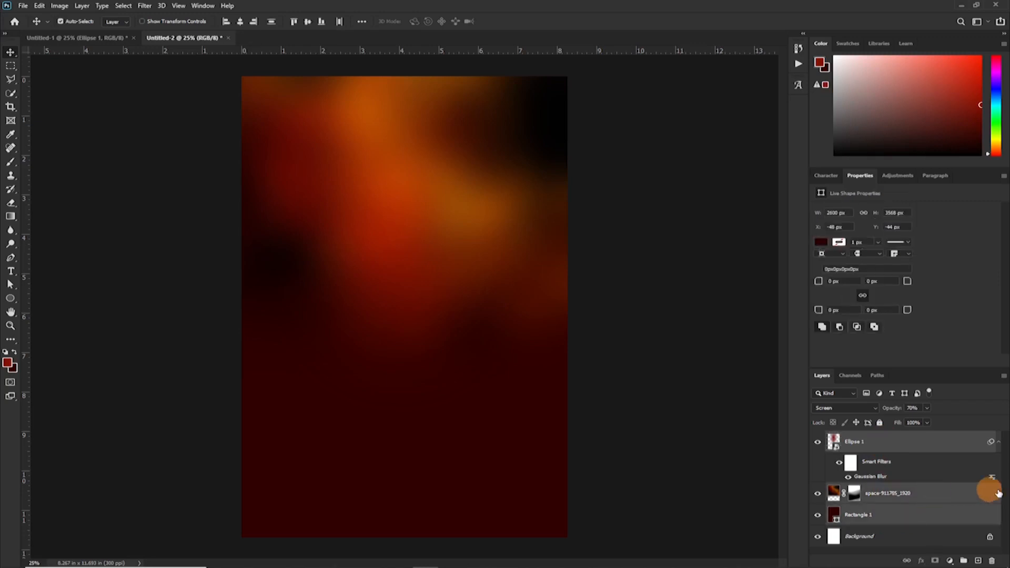
click(998, 442)
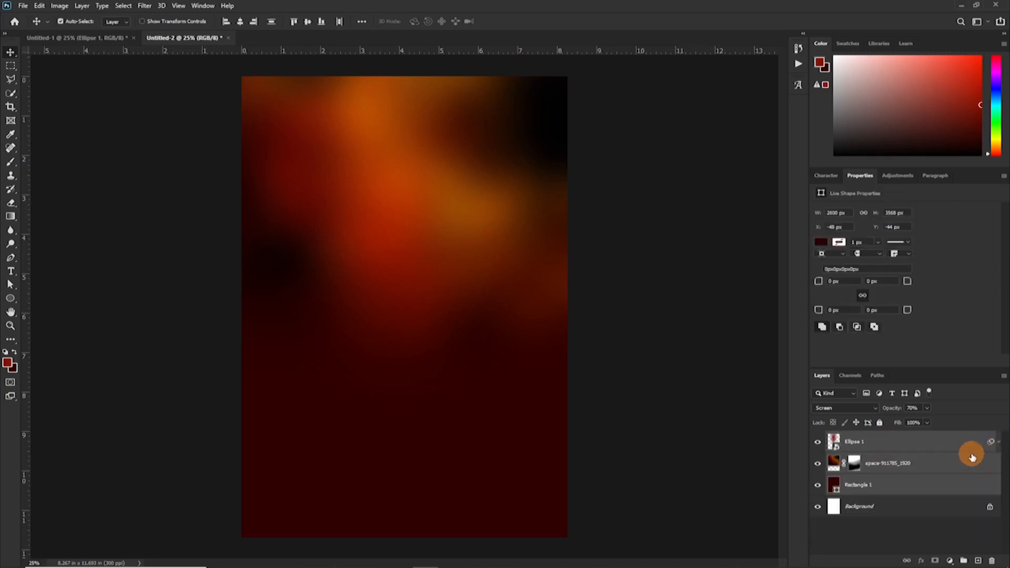
key(ctrl+g)
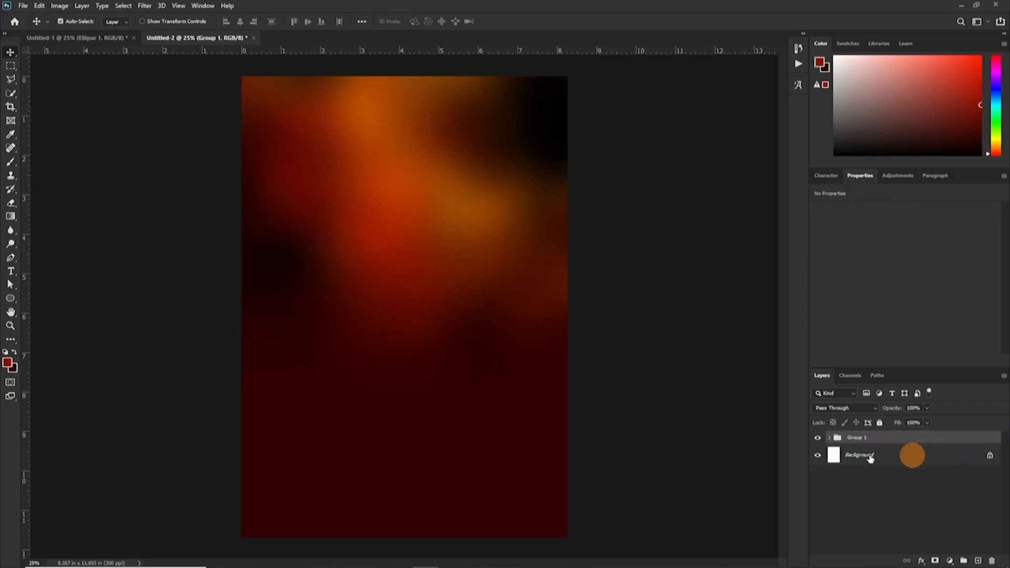
double_click(848, 437)
text(backg)
key(Return)
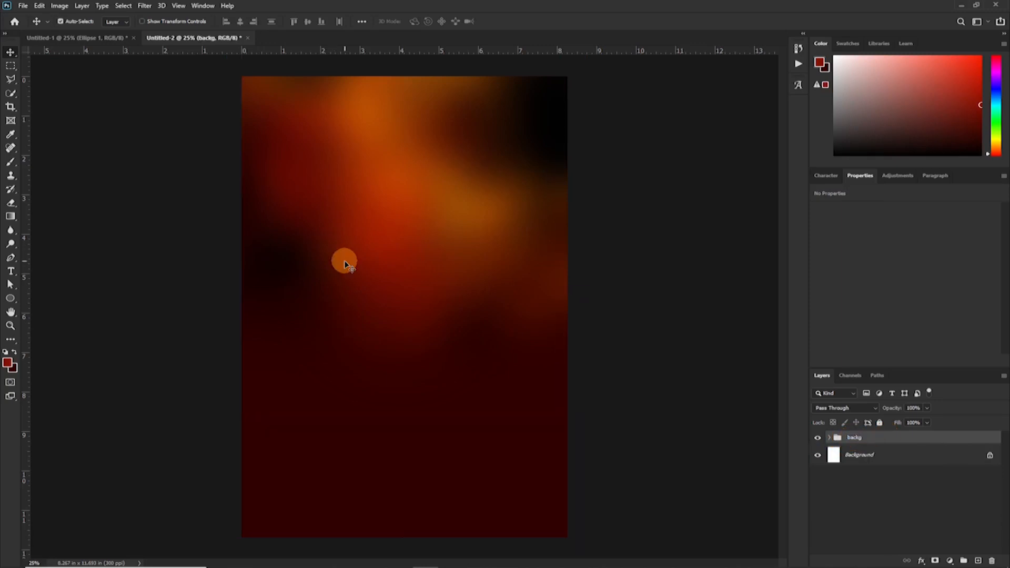
Step: Add the text "GOD" on the flyer and set its font to Glide Regular
click(11, 273)
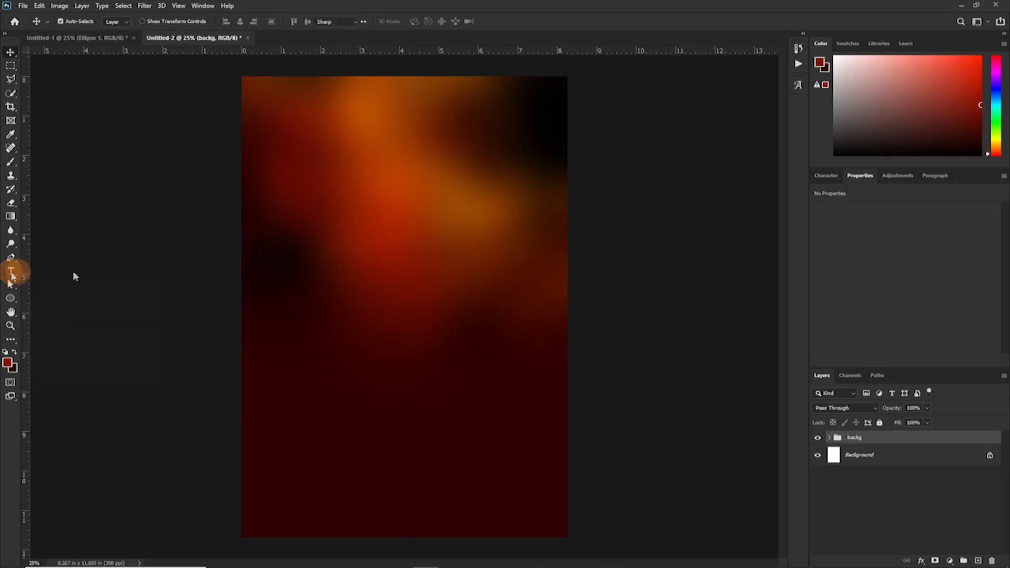
click(392, 255)
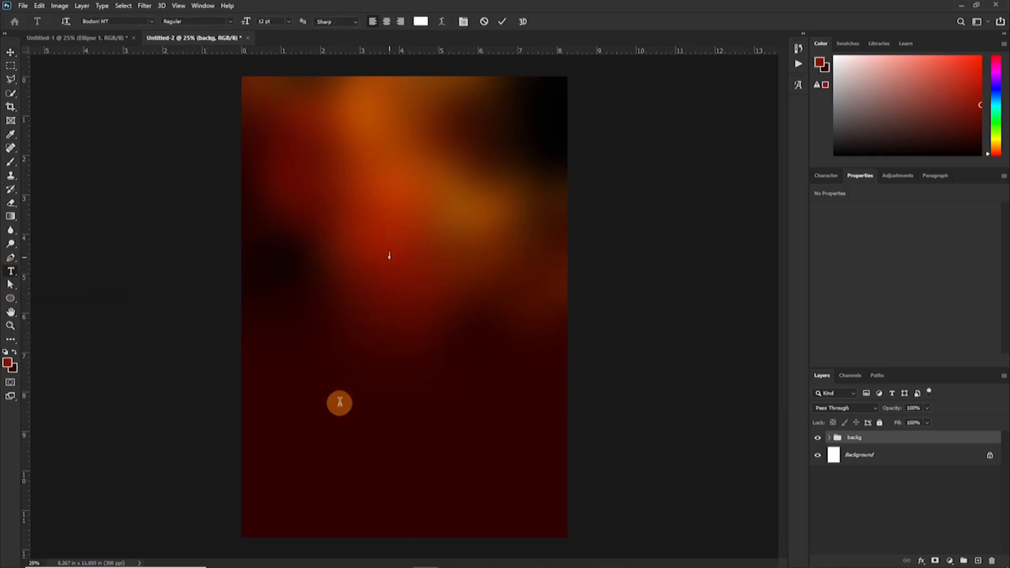
text(GOD)
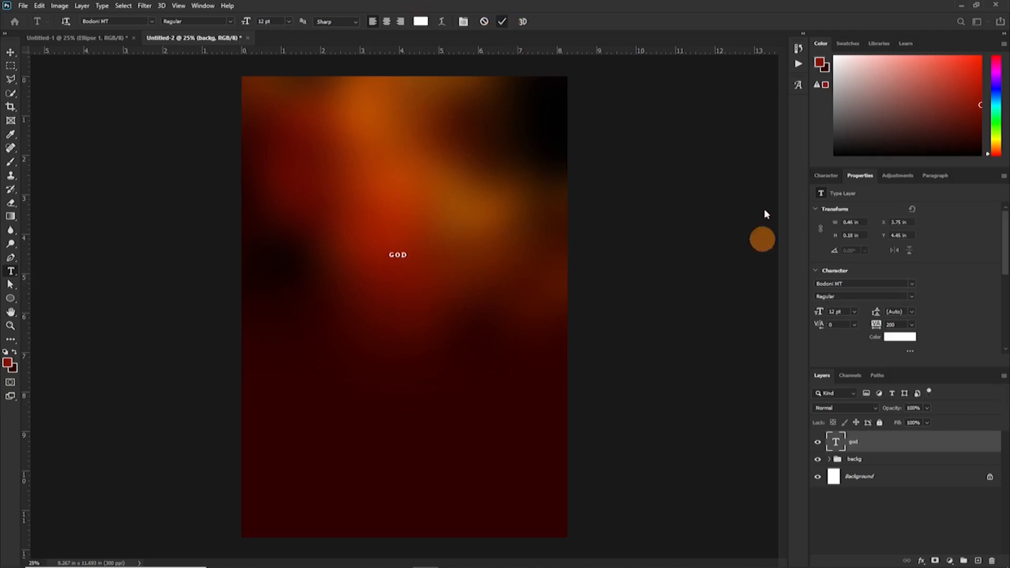
click(825, 175)
click(848, 195)
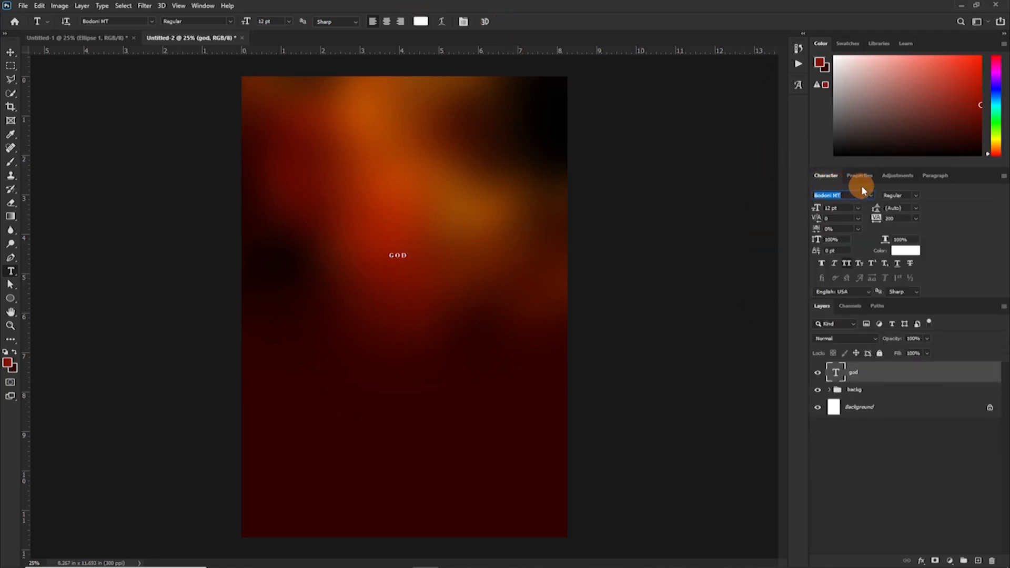
text(glide)
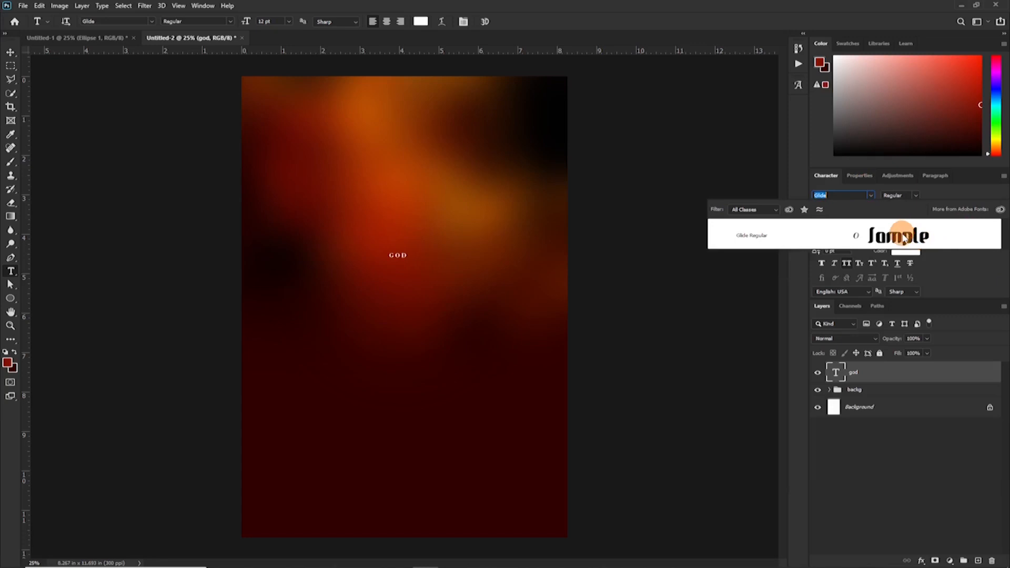
click(903, 238)
Step: Add the text "Elohim" in the Creattion Demo font, scale it up to 75.78 pt and place it overlapping the lower edge of GOD
click(381, 379)
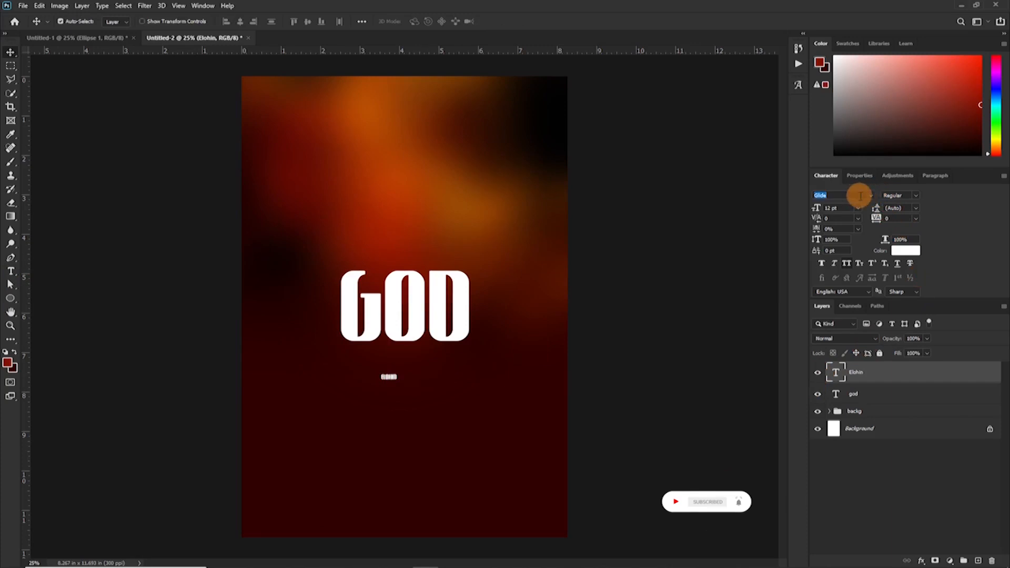
text(creatt)
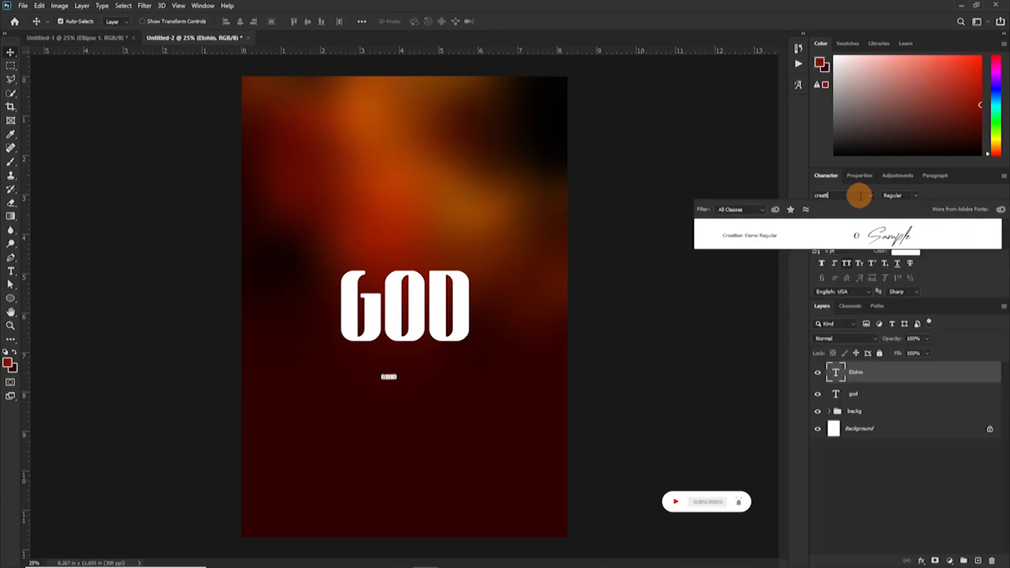
click(824, 236)
key(ctrl+t)
drag(395, 373, 435, 357)
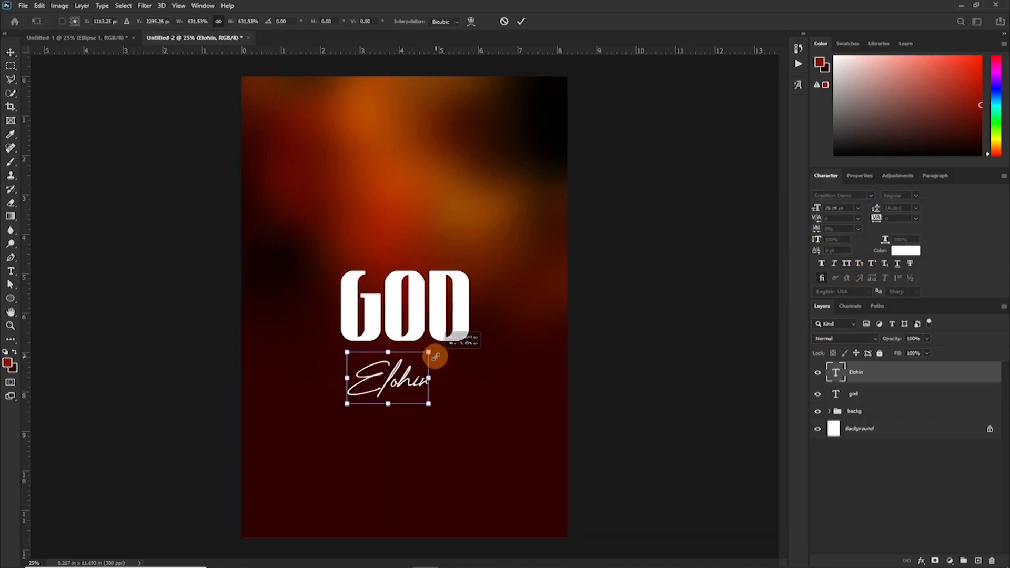
key(Return)
click(494, 21)
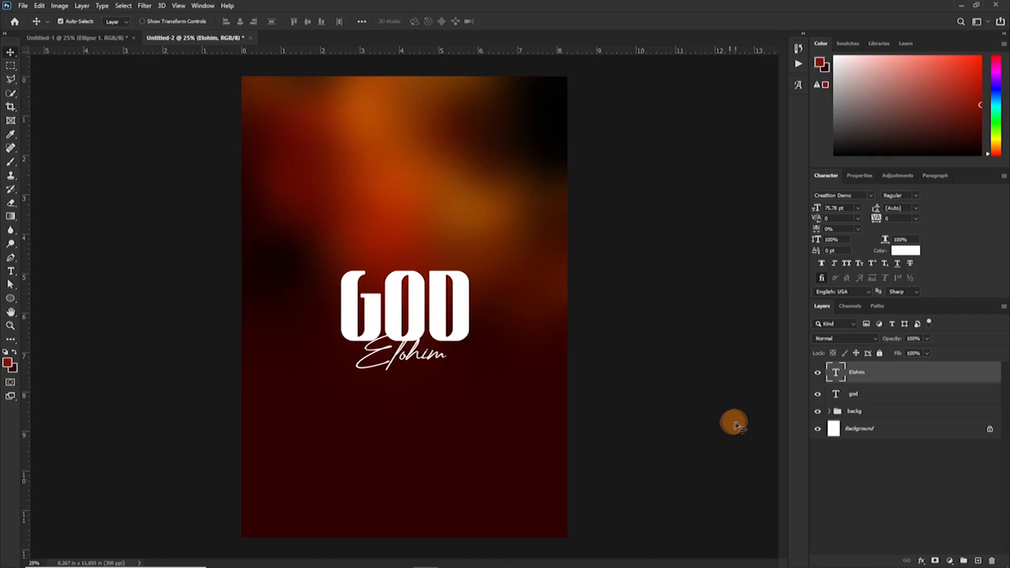
Step: Recolour the Elohim text to a bright orange derived from the background glow
click(908, 253)
click(469, 206)
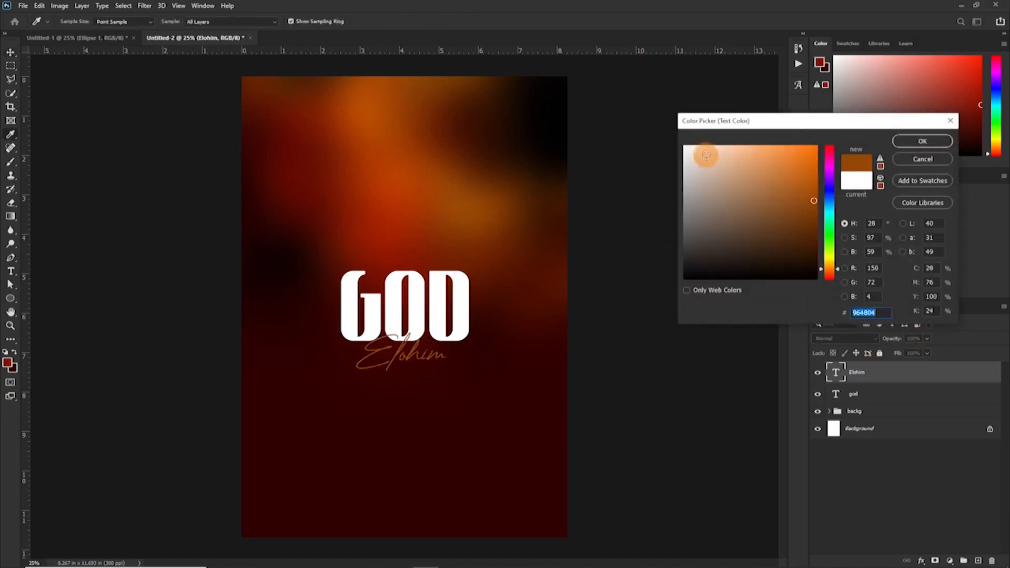
click(814, 146)
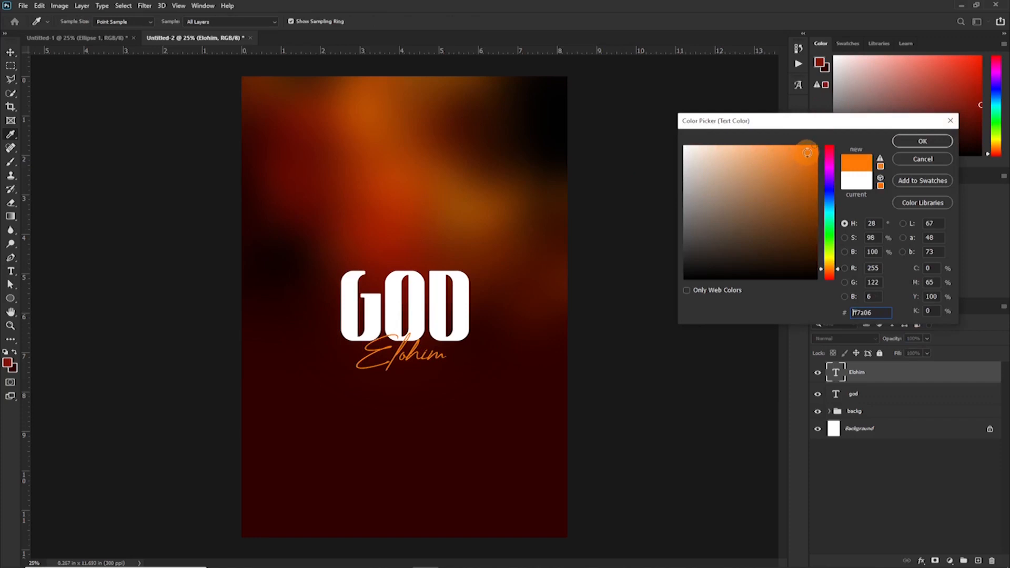
click(838, 270)
drag(837, 270, 836, 267)
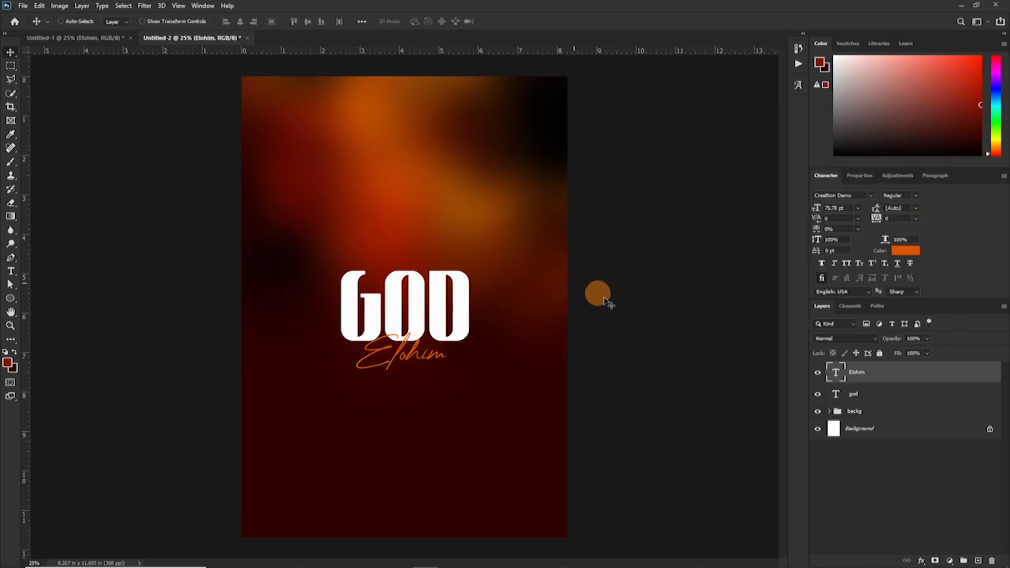
key(ctrl)
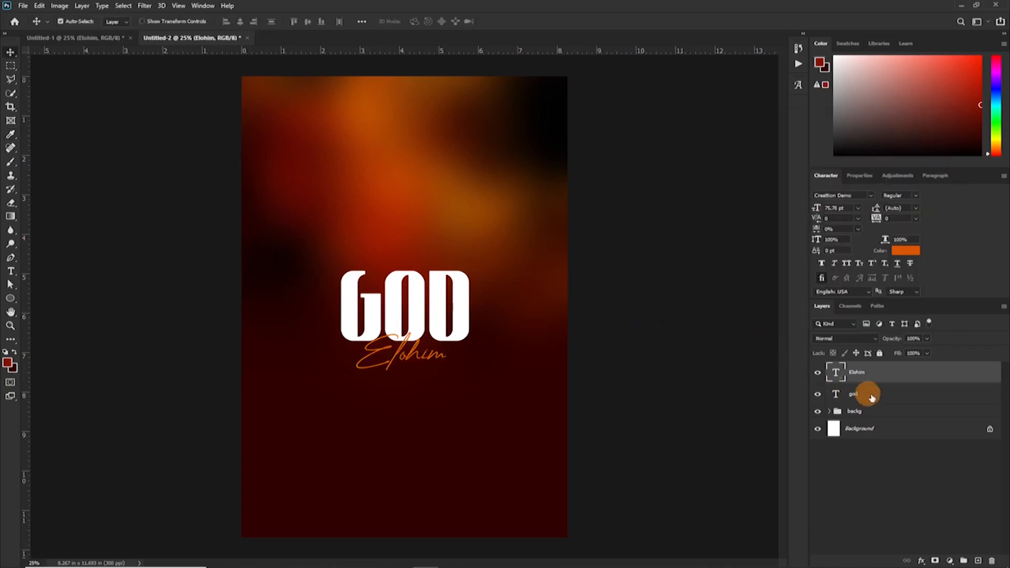
Step: Add a Drop Shadow with a size of 13 px to the Elohim text and include the god layer in the selection
double_click(916, 378)
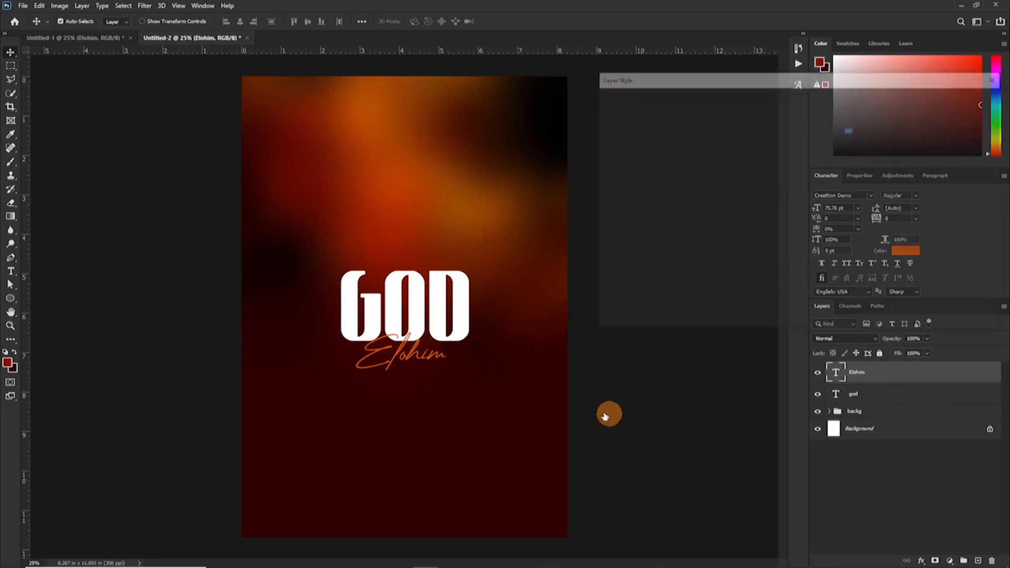
click(605, 277)
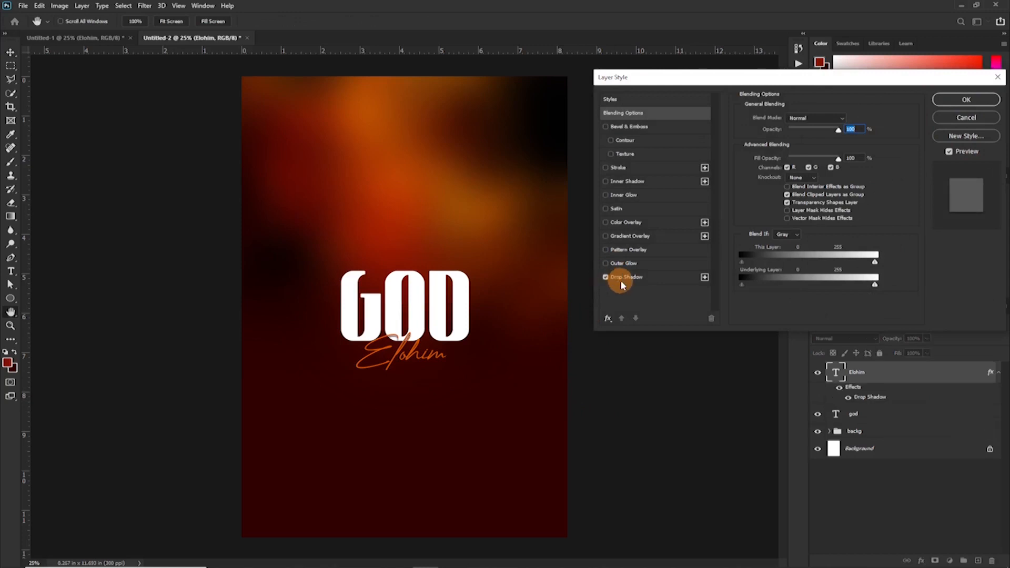
click(622, 279)
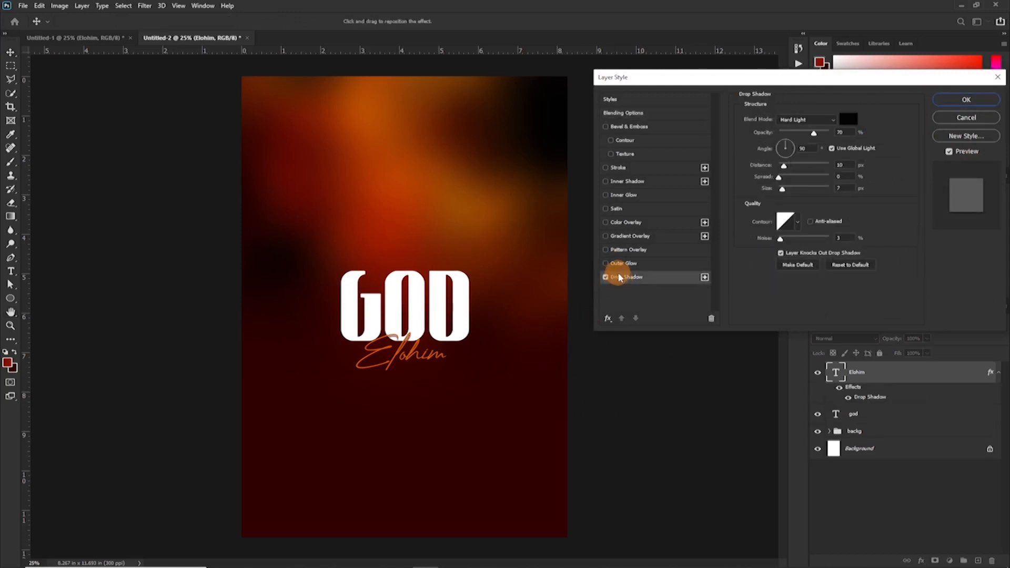
key(ctrl+plus)
key(ctrl+plus)
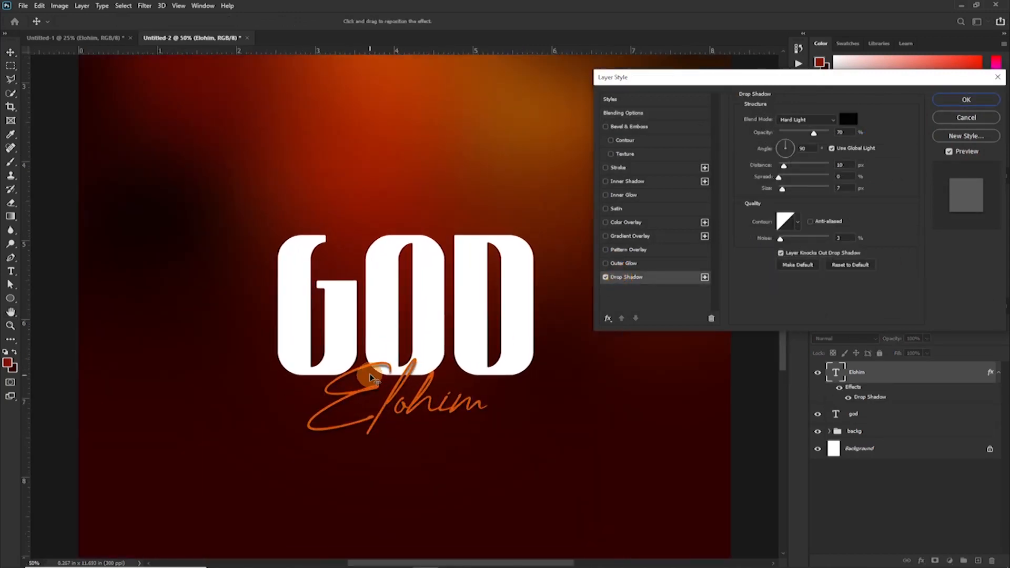
click(783, 189)
drag(786, 190, 784, 191)
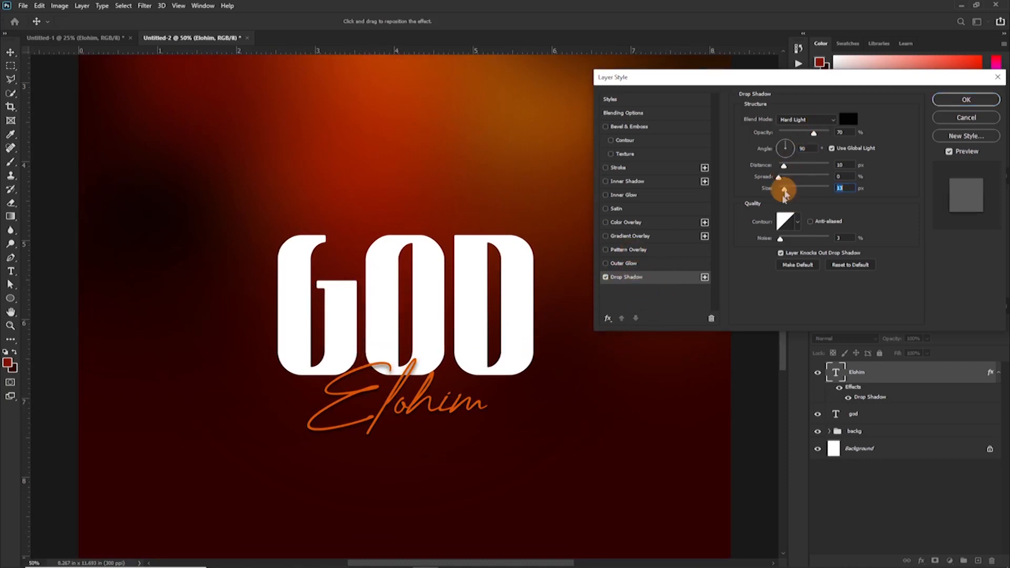
click(965, 99)
ctrl+click(877, 414)
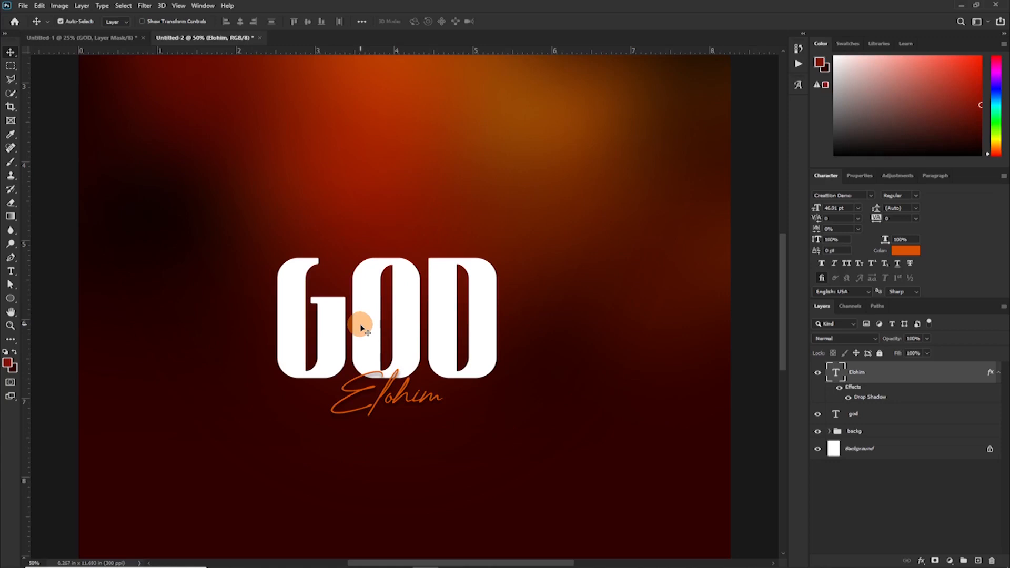
Step: Draw a circle of about 918 px in diameter with the Ellipse tool and centre it over the GOD text
click(10, 298)
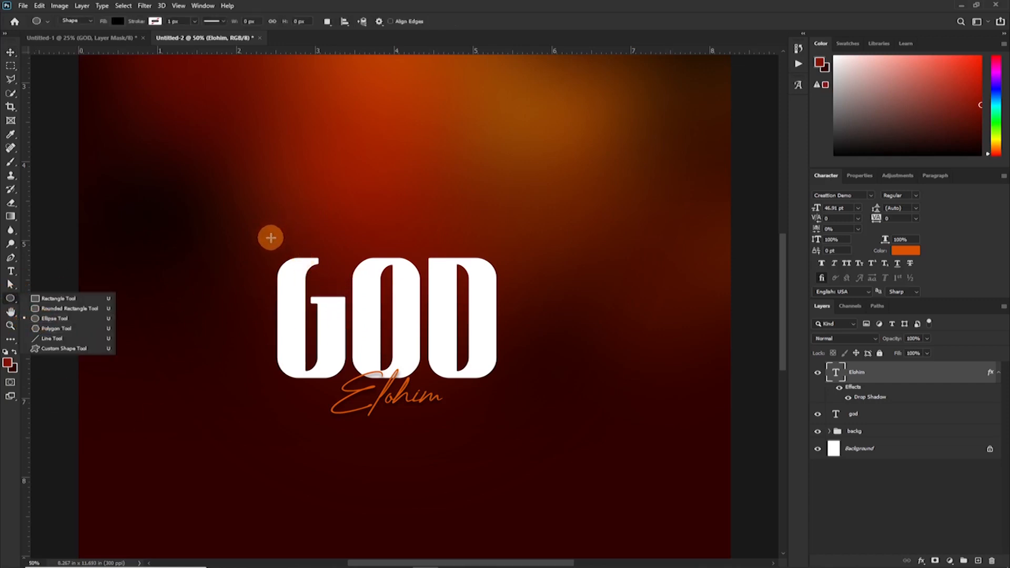
drag(266, 243, 453, 399)
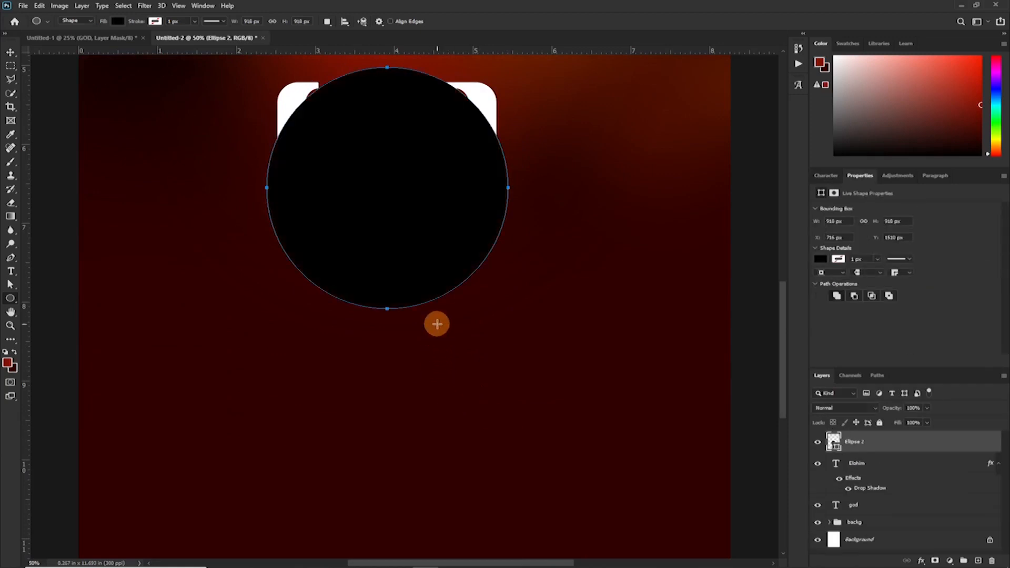
key(v)
drag(424, 259, 461, 392)
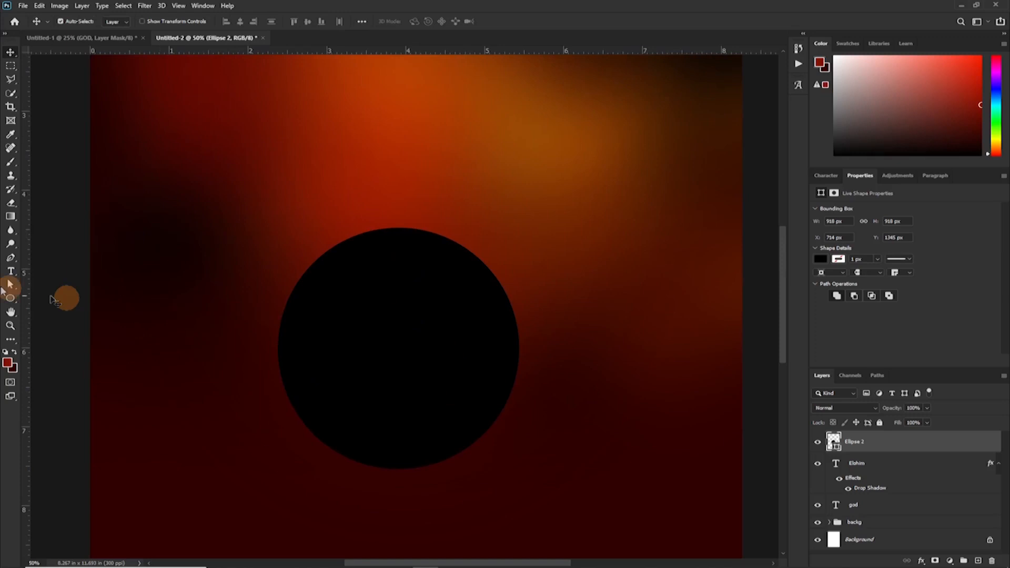
Step: Add "he who was and is and is to come amen" along the circle's path in Bodoni MT and hide the Ellipse 2 layer
click(10, 272)
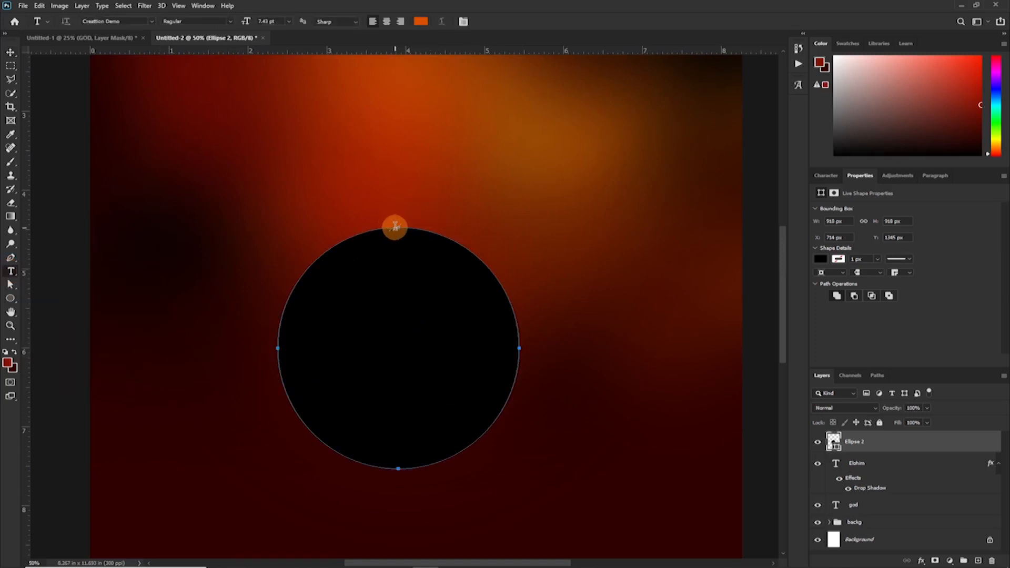
click(277, 335)
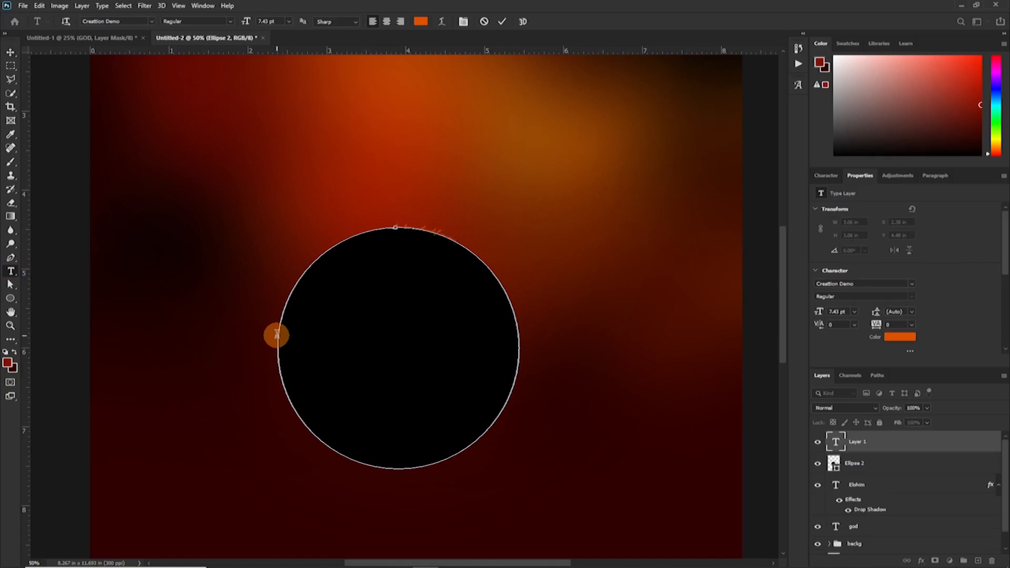
key(ctrl+Return)
click(818, 463)
click(910, 351)
click(865, 197)
click(828, 234)
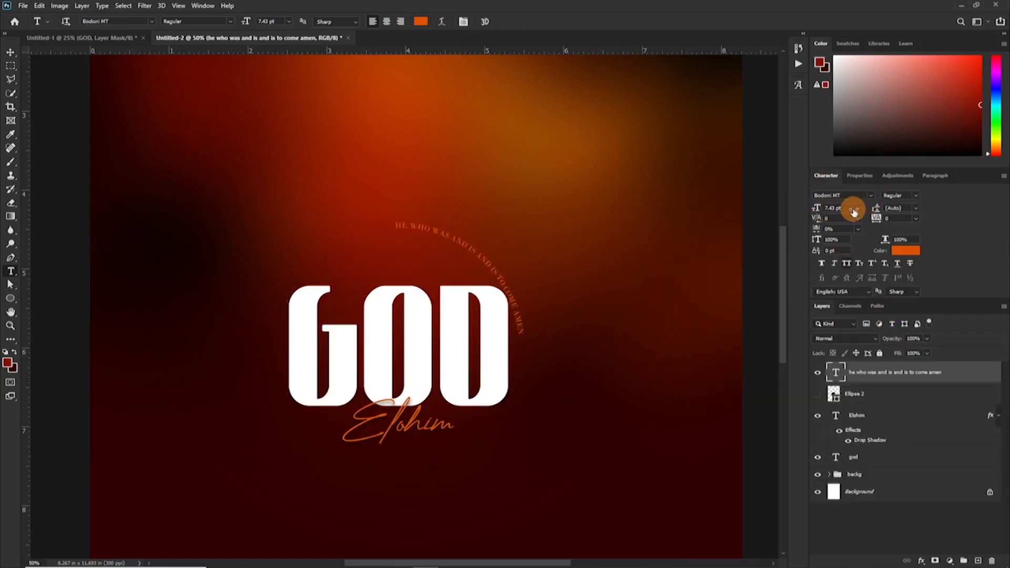
Step: Set the circular text's size to 14 pt and its tracking to 200
click(857, 209)
click(839, 275)
click(914, 218)
click(895, 342)
click(857, 208)
click(839, 265)
click(847, 209)
click(839, 275)
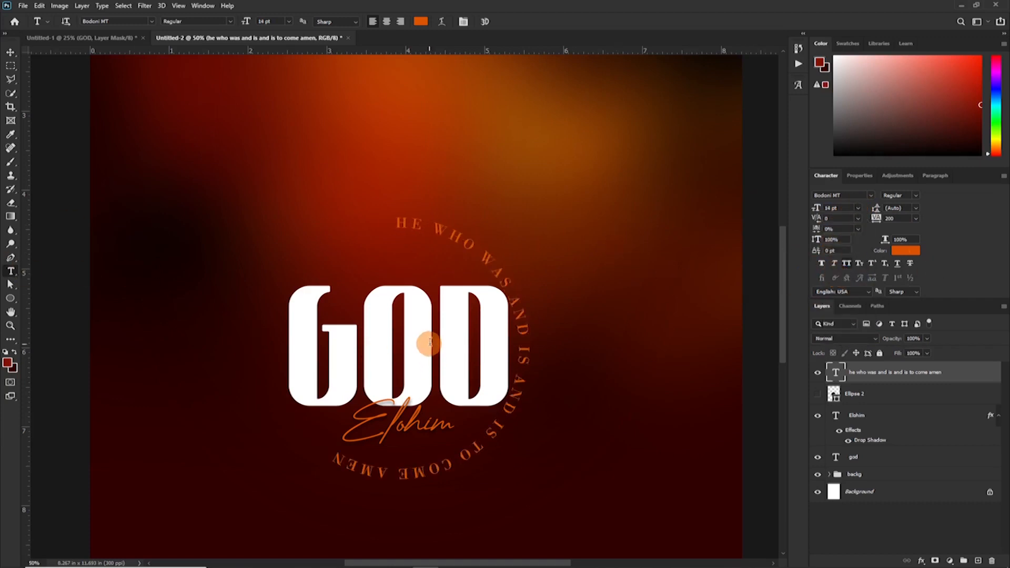
Step: Slide the circular text clockwise along its path to start near the D of GOD, and set its tracking to 260
mouse_move(426, 230)
mouse_down()
mouse_move(532, 333)
mouse_move(402, 225)
mouse_move(493, 306)
mouse_move(343, 470)
mouse_move(257, 307)
mouse_move(332, 444)
mouse_move(255, 333)
mouse_move(253, 295)
mouse_move(243, 385)
mouse_up()
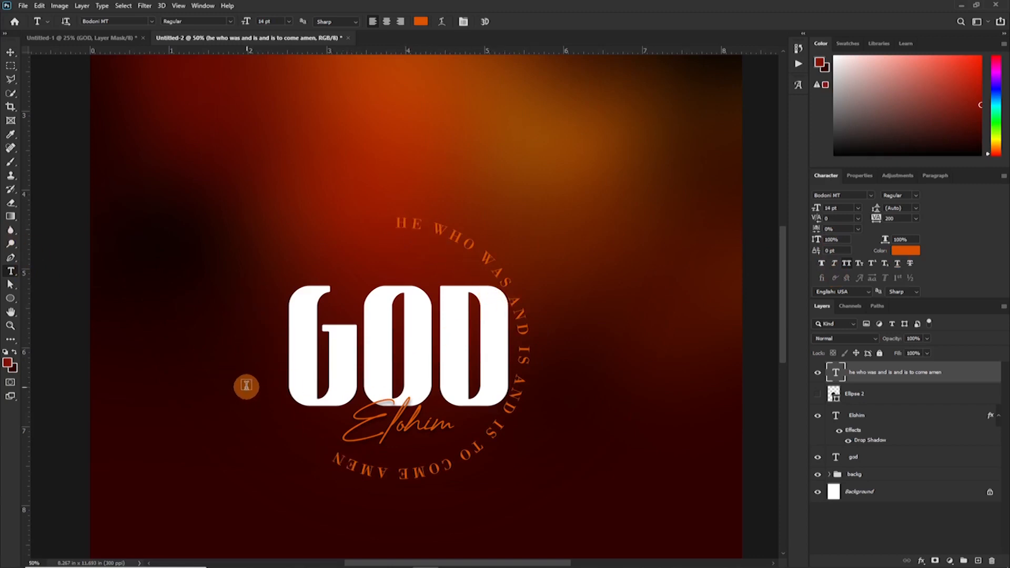
drag(13, 288, 68, 286)
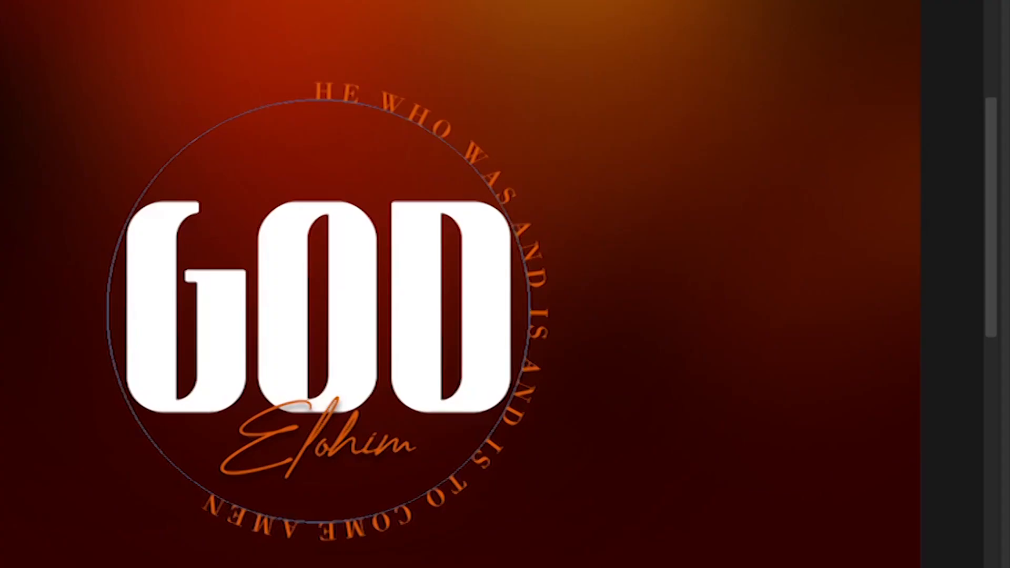
drag(316, 92, 503, 214)
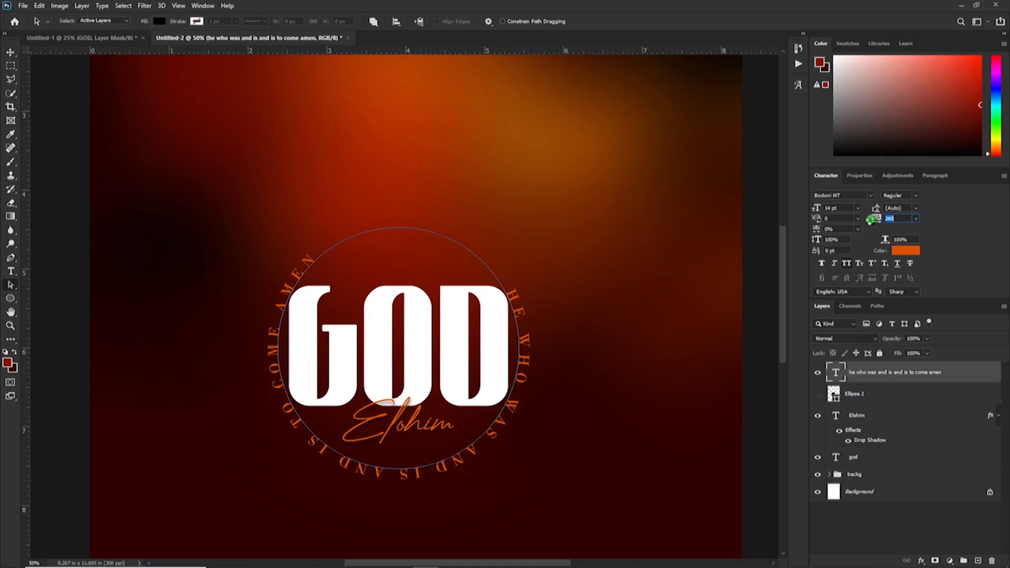
Step: Replace the word "AMEN" at the end of the circular text with "FOREVERMORE"
key(t)
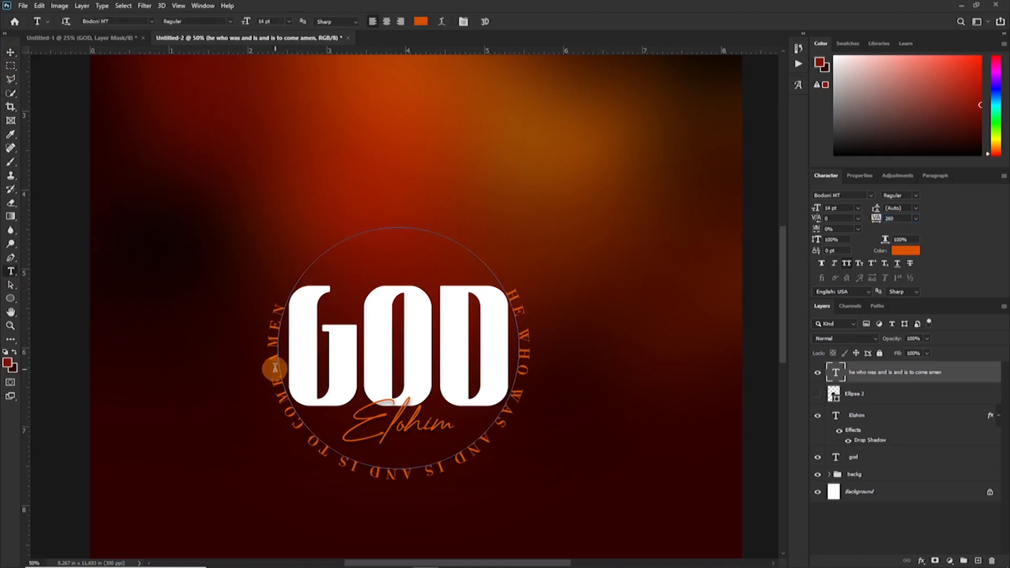
drag(271, 360, 273, 228)
text(FOREVERMORE)
click(502, 21)
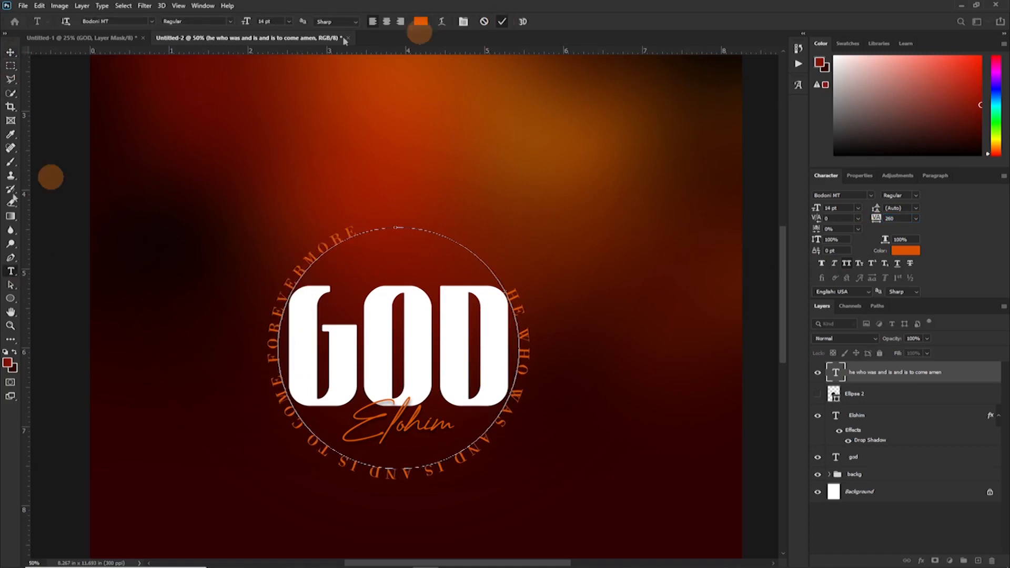
Step: Shift the circular text counter-clockwise so its opening is balanced above GOD, and hide the path outline
key(a)
drag(496, 277, 484, 258)
drag(342, 50, 413, 260)
drag(483, 258, 477, 257)
click(10, 52)
key(ctrl+h)
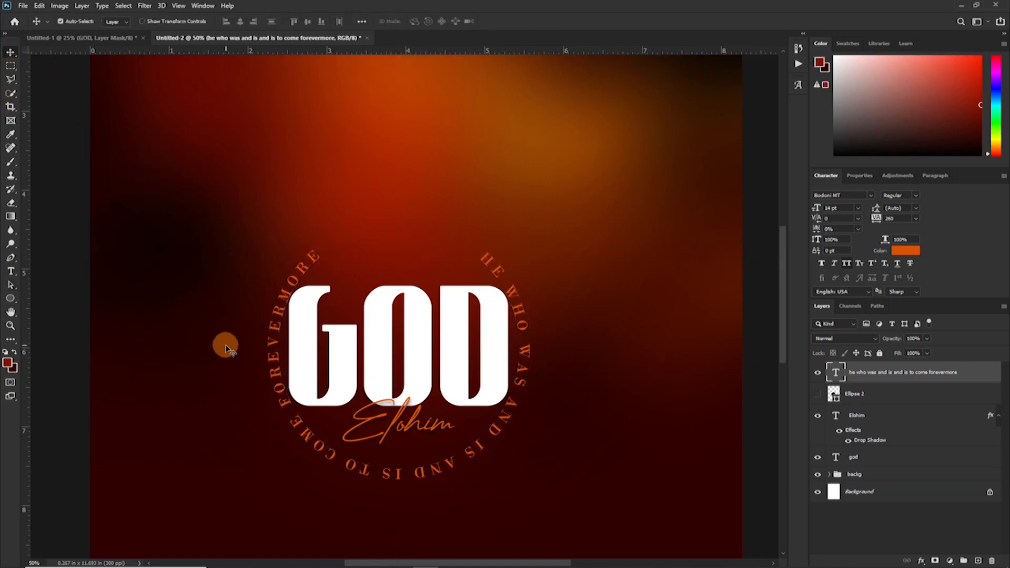
Step: Recolour the circular text white and move its layer directly below the god layer
click(904, 250)
drag(730, 196, 551, 43)
click(910, 142)
key(ctrl+bracketleft)
key(ctrl+bracketleft)
key(ctrl+bracketleft)
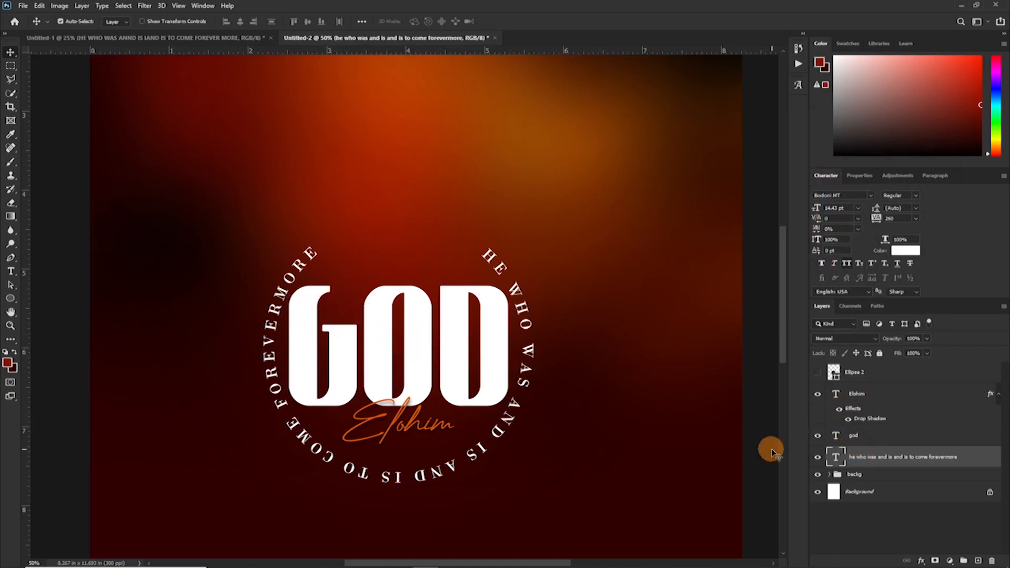
Step: Duplicate the god text layer
click(882, 436)
click(883, 438)
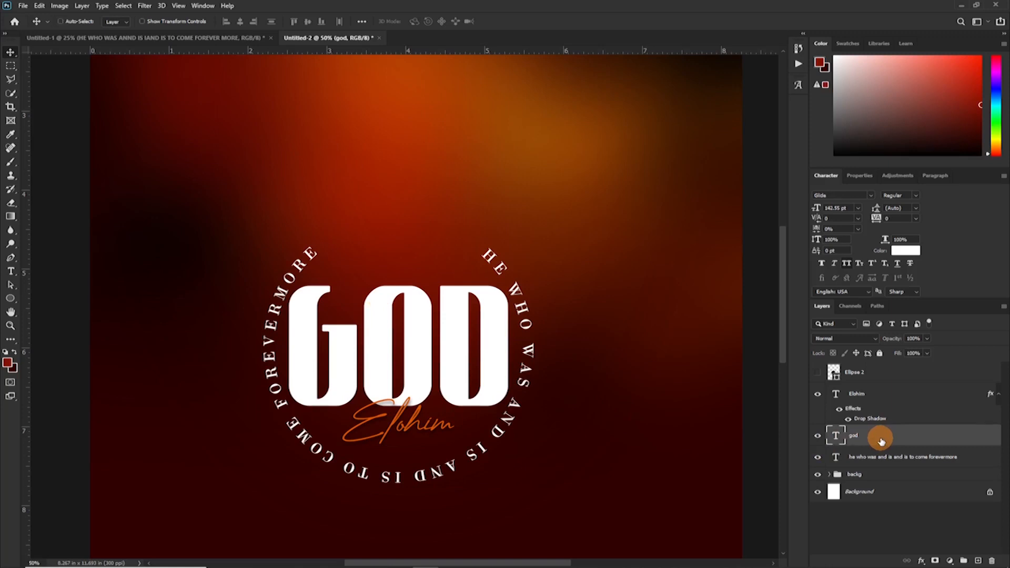
key(ctrl+j)
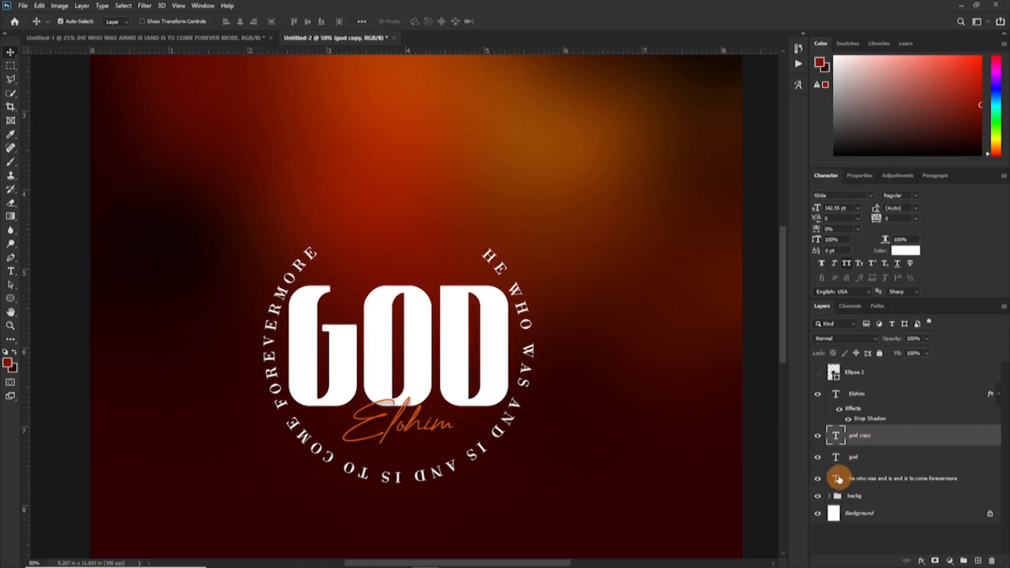
Step: Hide the original god text layer and convert the god copy layer to a shape
click(818, 457)
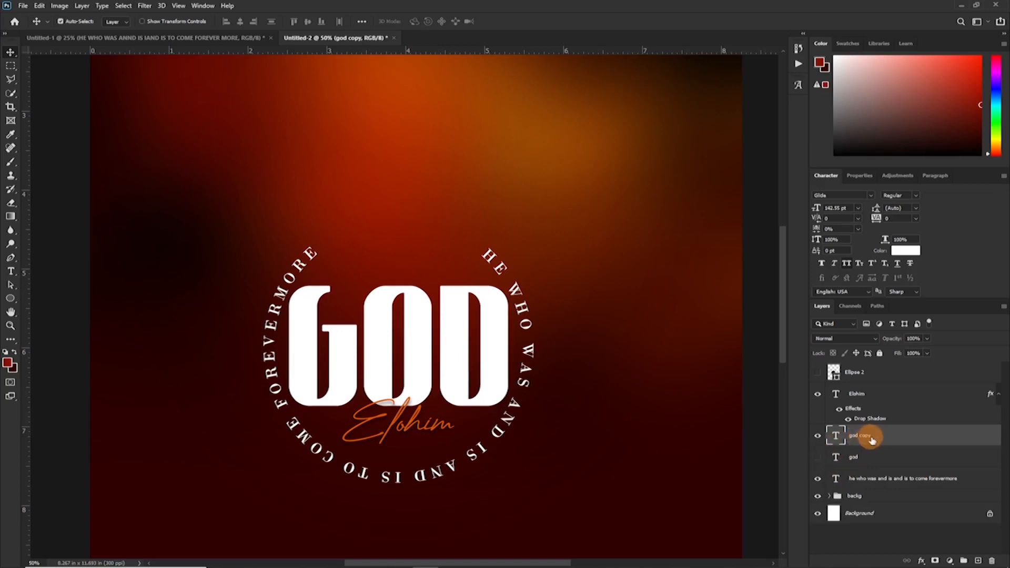
right_click(900, 437)
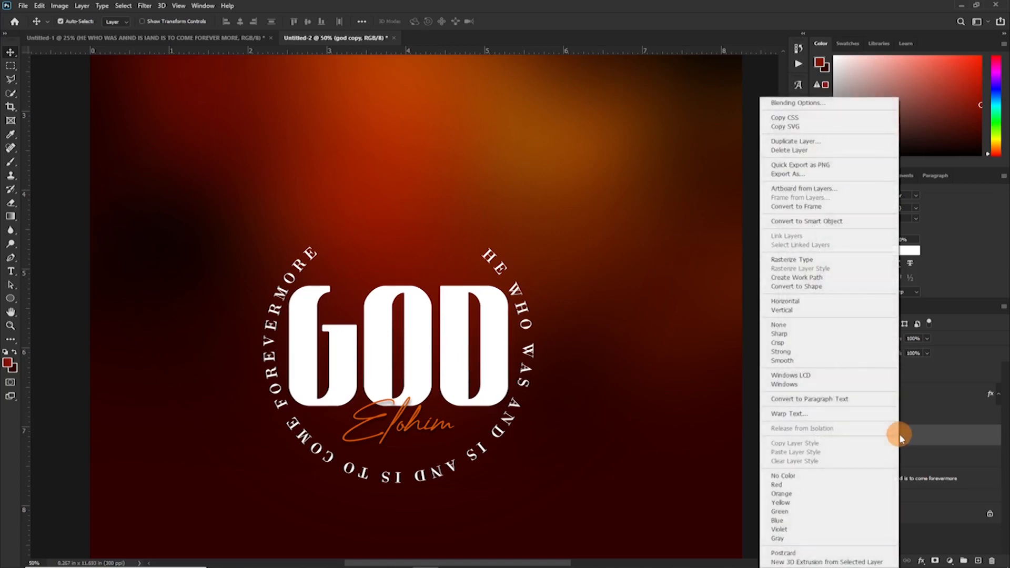
click(813, 288)
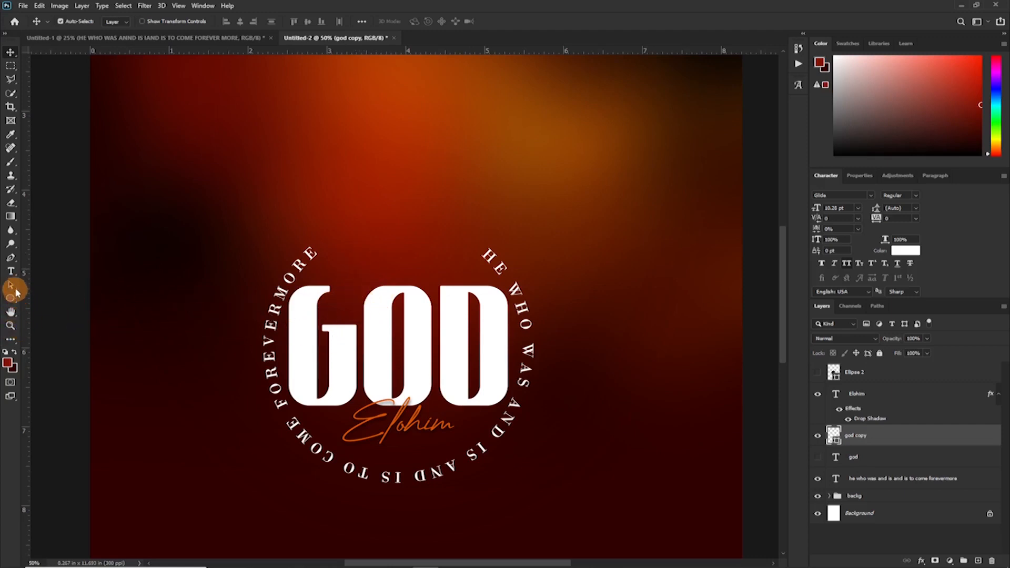
Step: Reshape the inner curve beneath the G's upper arm on the god copy shape by extending its direction handle, and deselect the path
drag(12, 294, 69, 296)
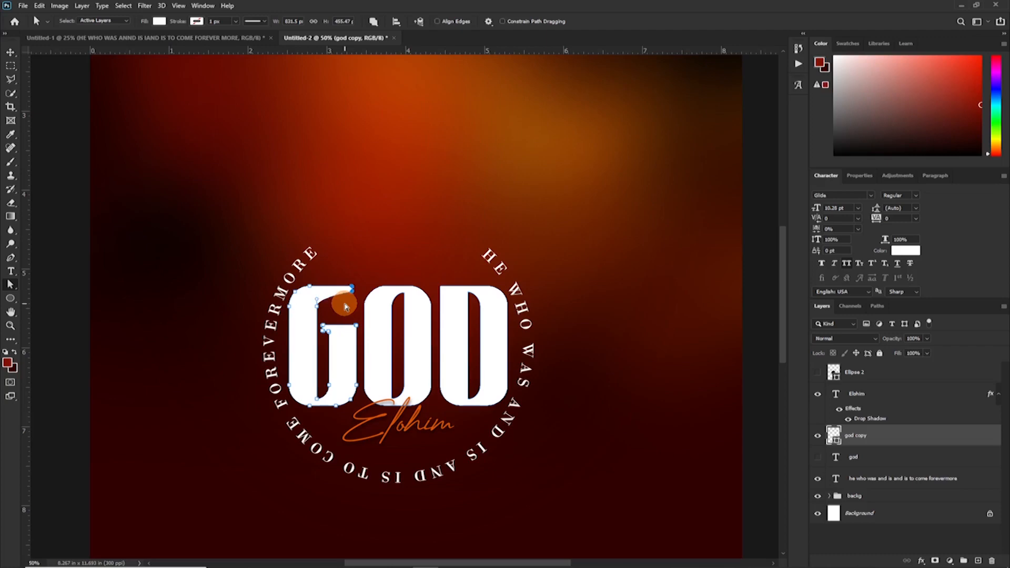
mouse_move(521, 564)
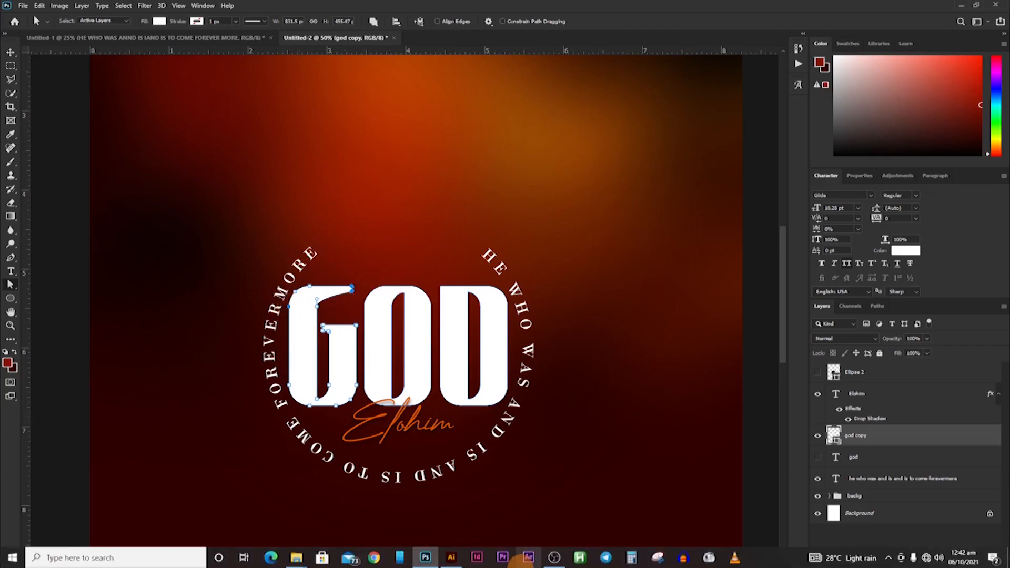
key(ctrl+plus)
key(ctrl+plus)
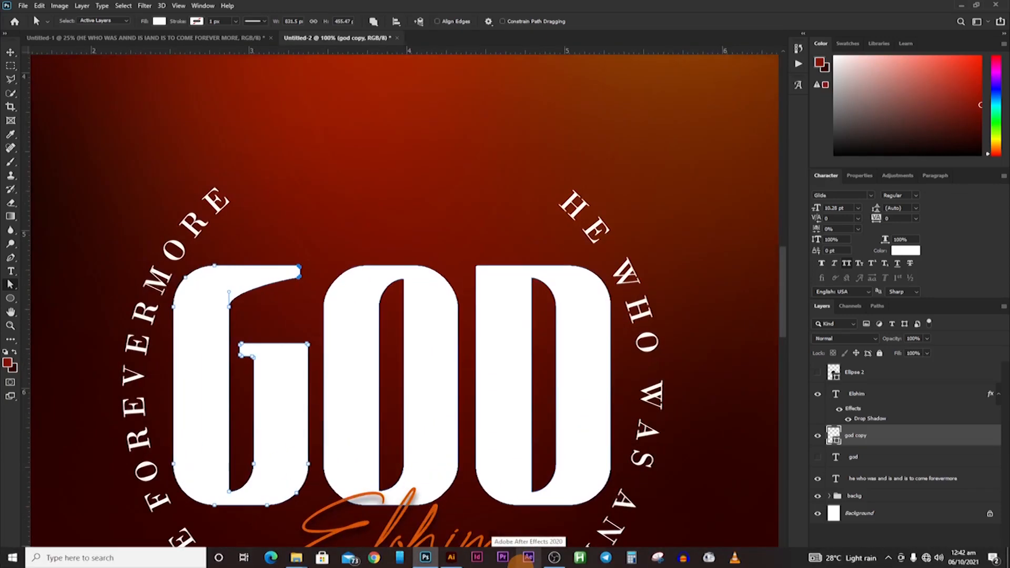
drag(492, 289, 519, 142)
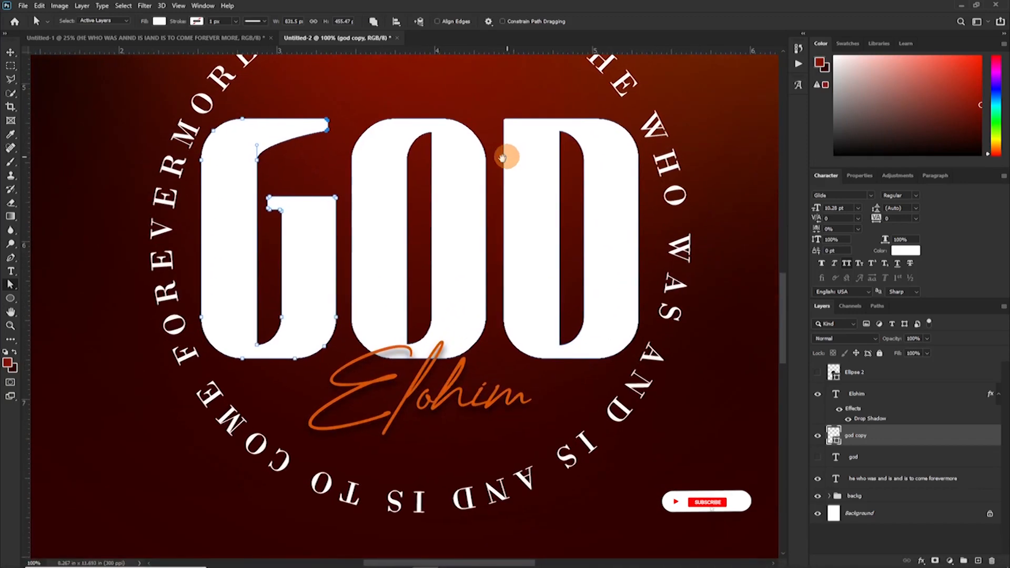
scroll(299, 205, up, 3)
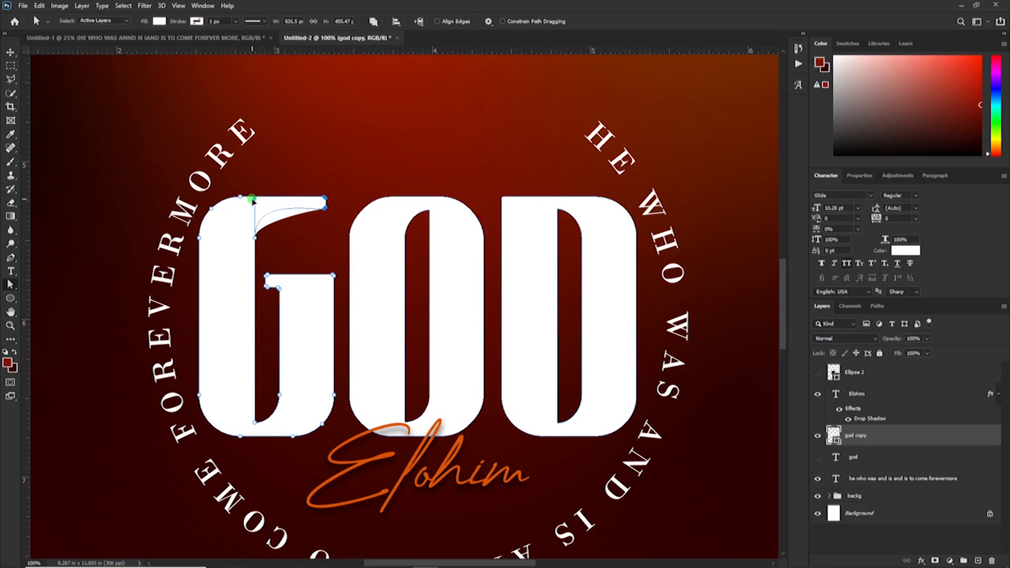
click(10, 52)
click(350, 140)
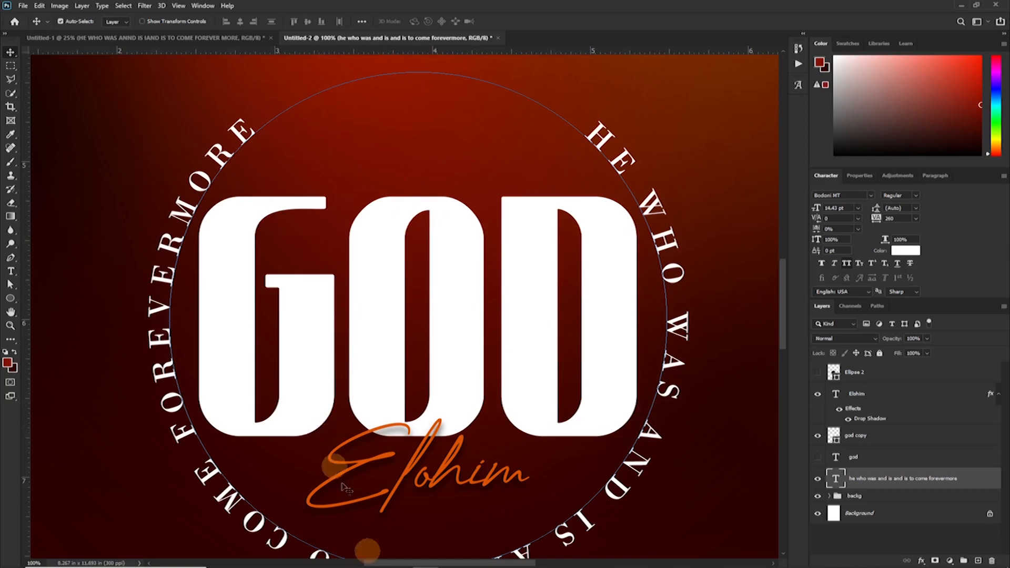
Step: Bring the flame from the logo in Illustrator into the Photoshop flyer, above the O and directly above the god copy layer
click(450, 559)
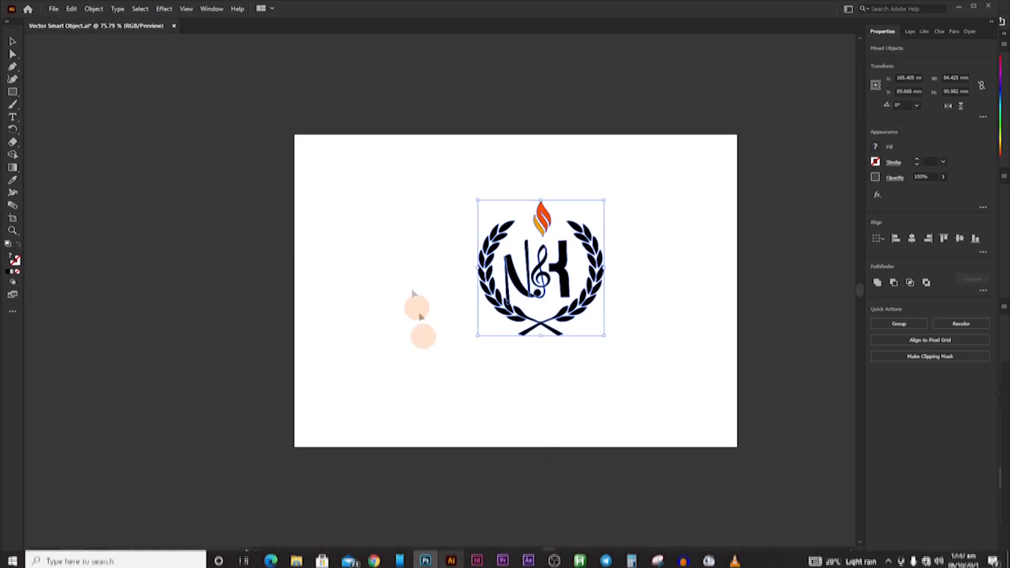
click(514, 192)
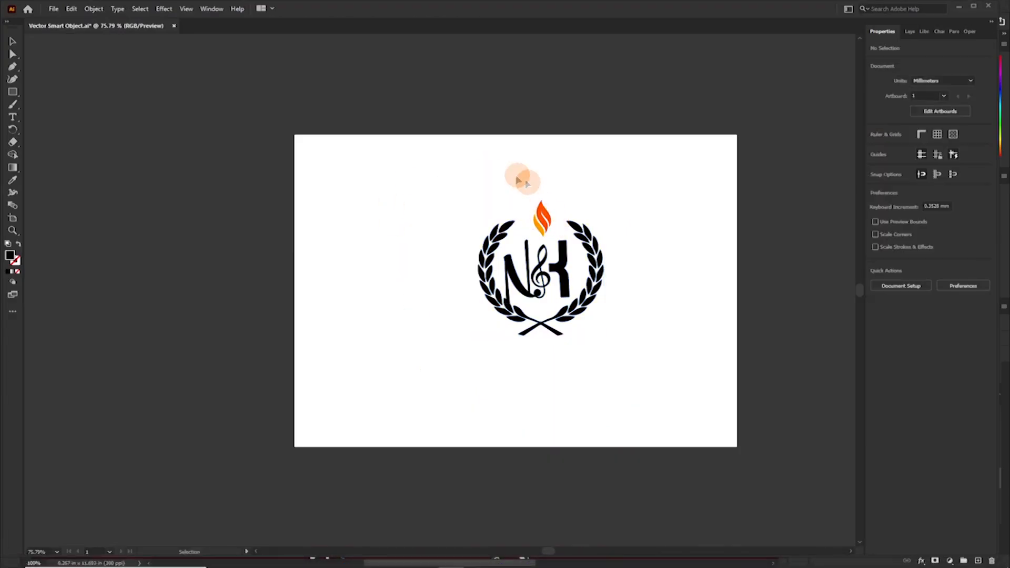
drag(541, 218, 417, 143)
click(893, 473)
drag(897, 477, 878, 424)
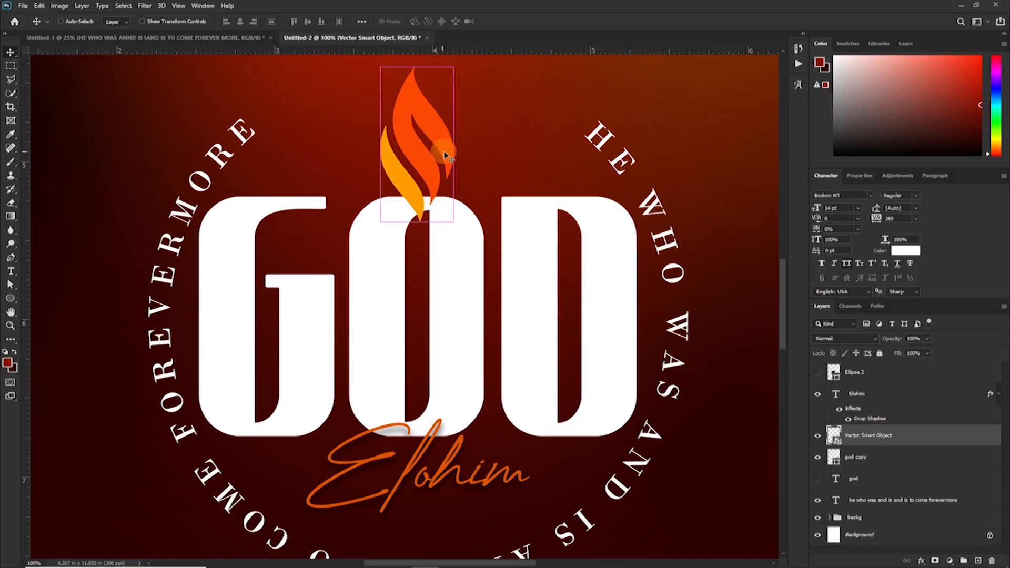
Step: Scale the flame up slightly so its lower tip overlaps the top of the O
key(ctrl+t)
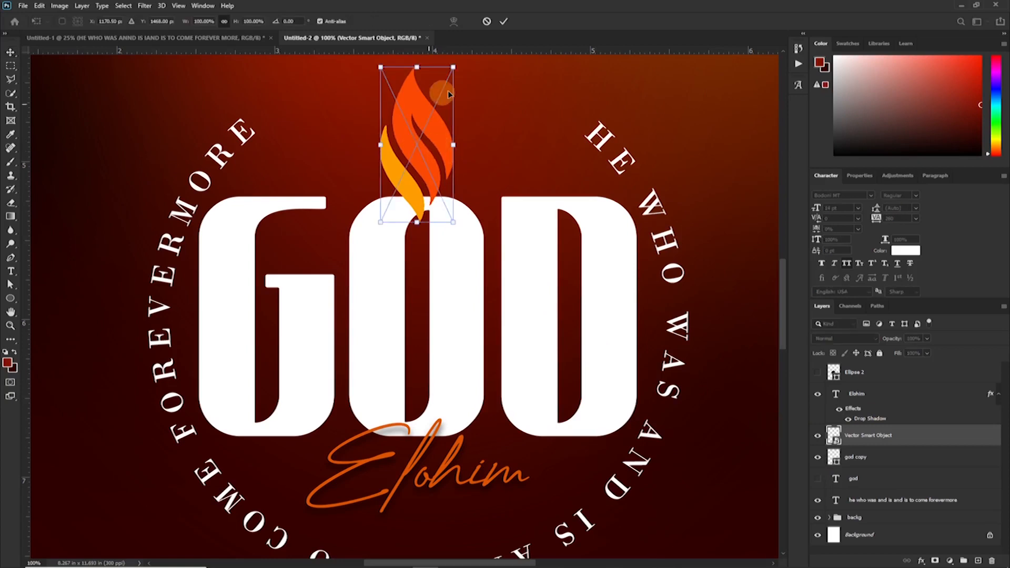
drag(454, 67, 458, 55)
key(Return)
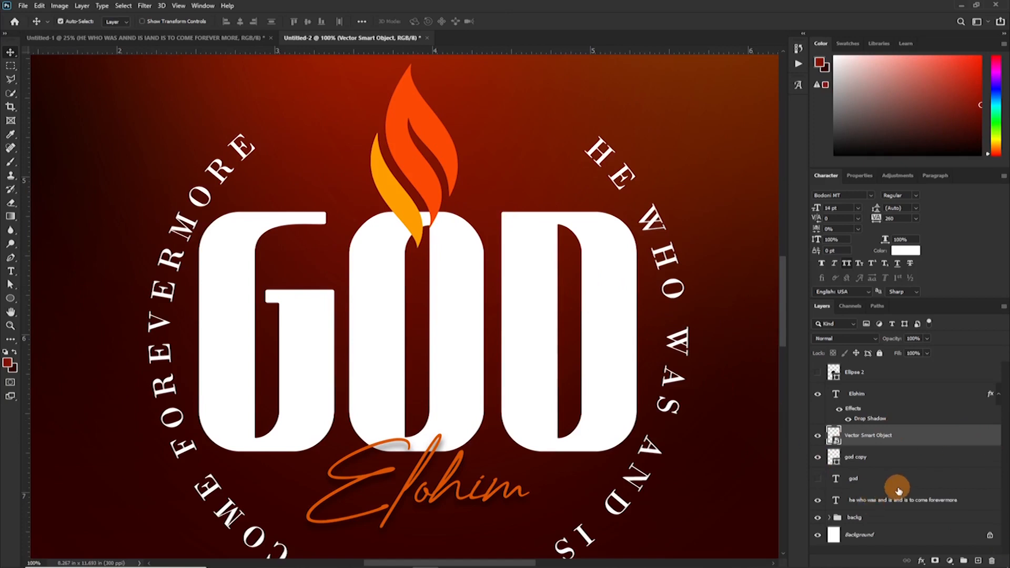
Step: Add a layer mask to god copy, load the flame's outline as a selection and hide the flame layer
click(890, 462)
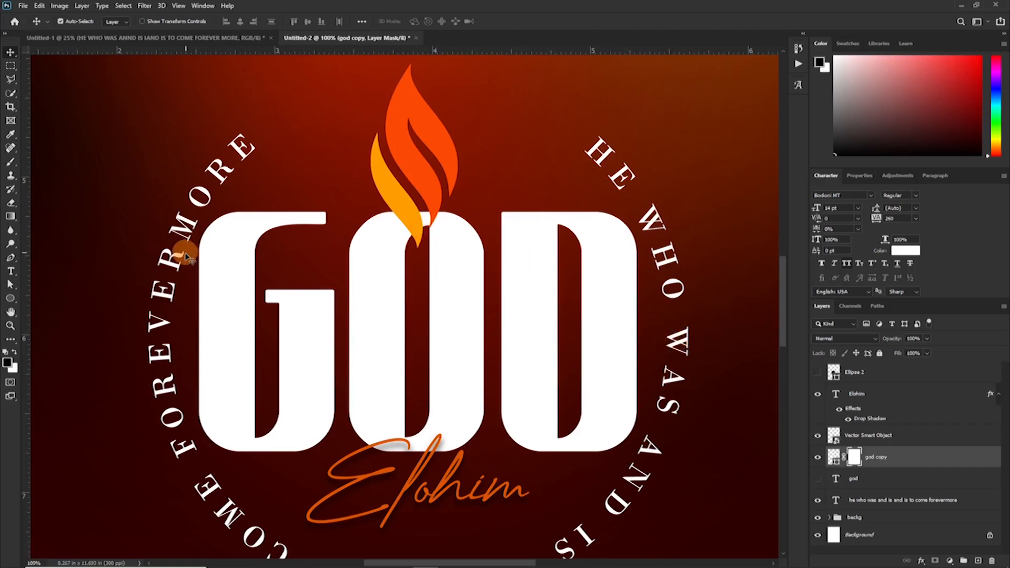
key(b)
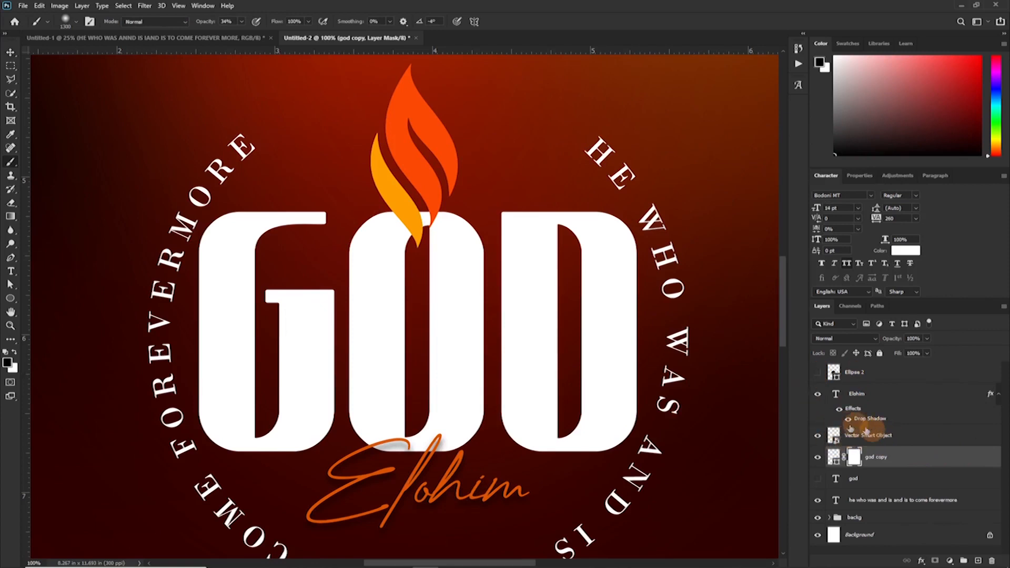
click(818, 436)
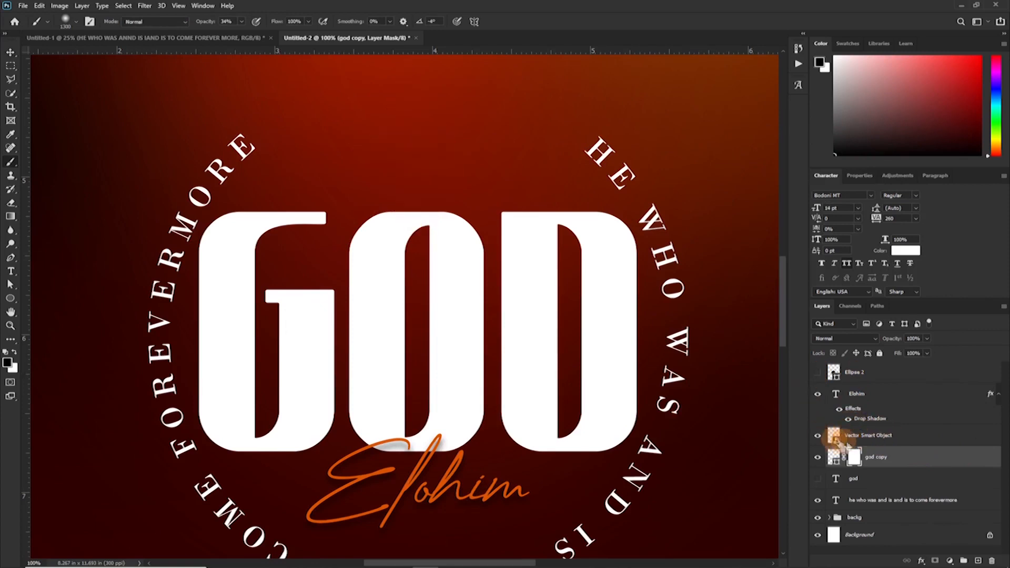
click(818, 436)
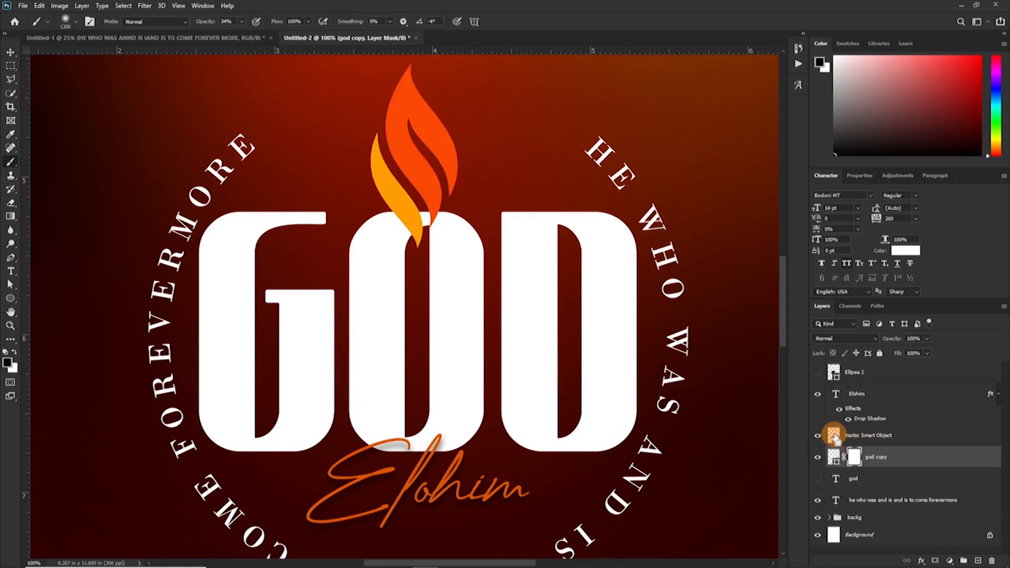
click(817, 435)
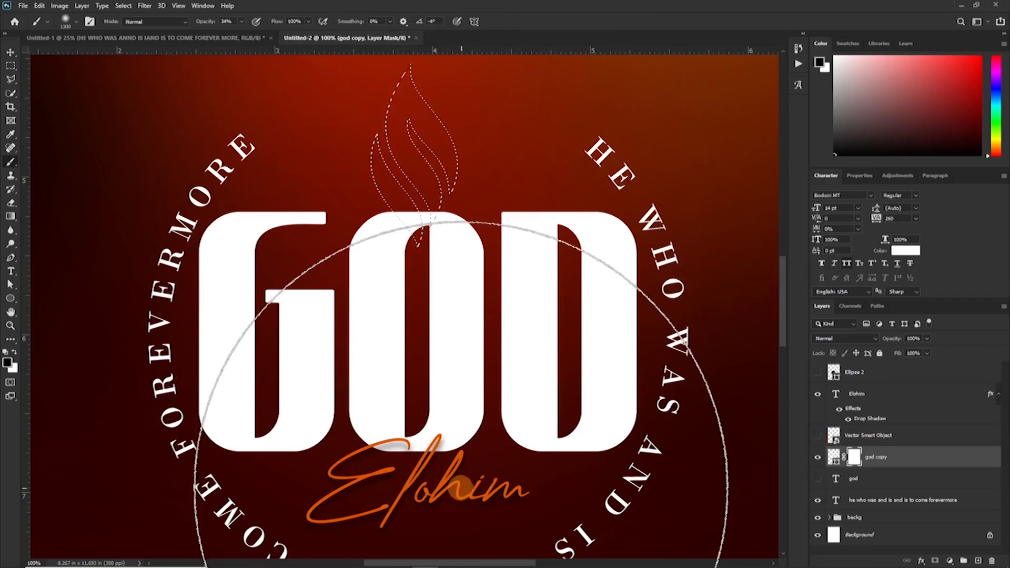
Step: Mask the flame-shaped area out of the top of the O with a 200 px black brush at 100% opacity, and deselect
key(bracketleft)
key(bracketleft)
key(bracketleft)
key(bracketleft)
key(bracketleft)
key(bracketleft)
key(bracketleft)
key(bracketleft)
key(bracketleft)
key(bracketleft)
key(bracketleft)
key(bracketleft)
key(bracketleft)
key(bracketleft)
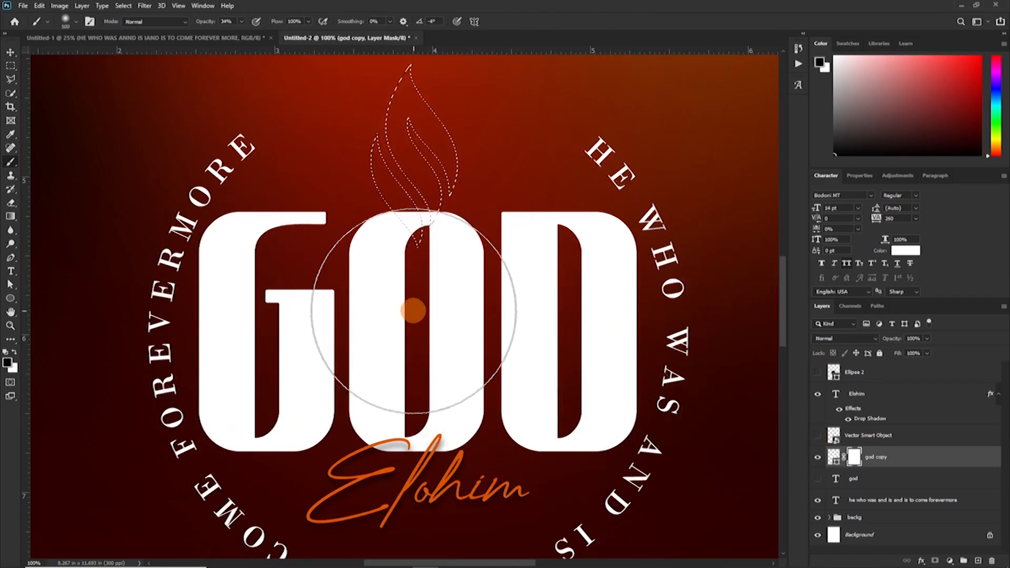
key(bracketleft)
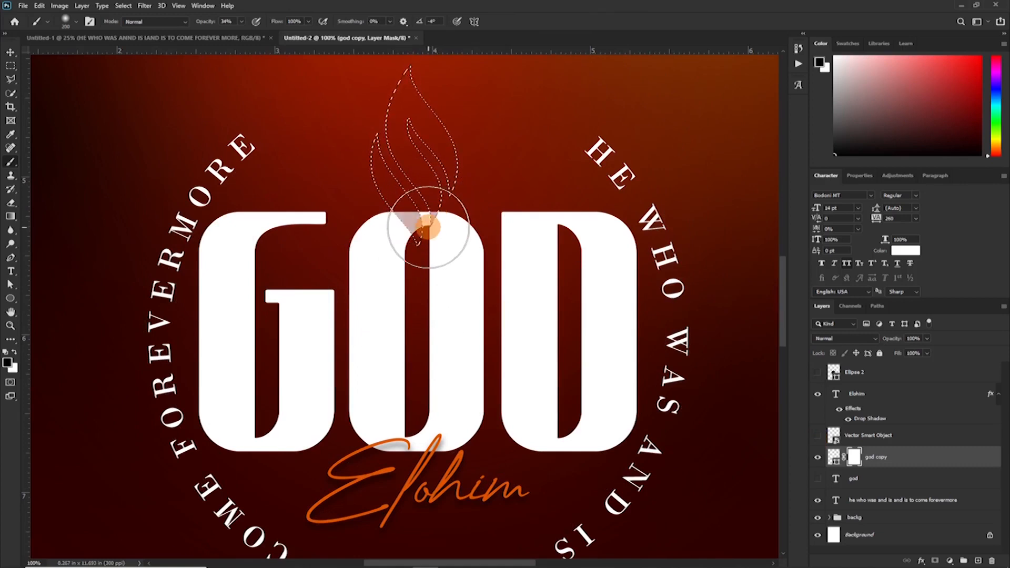
drag(201, 23, 308, 29)
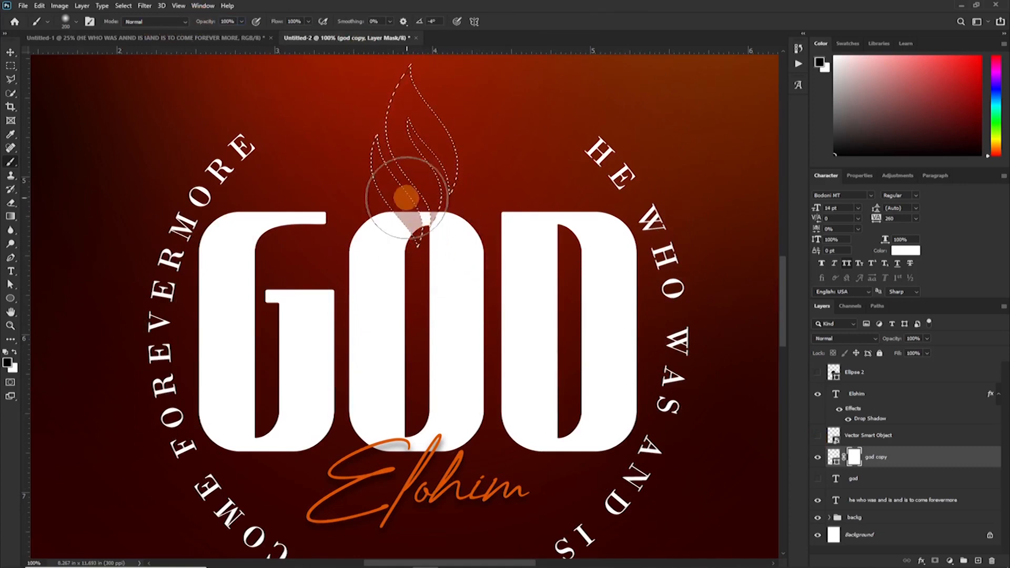
mouse_move(411, 210)
mouse_down()
mouse_move(394, 264)
mouse_move(420, 264)
mouse_up()
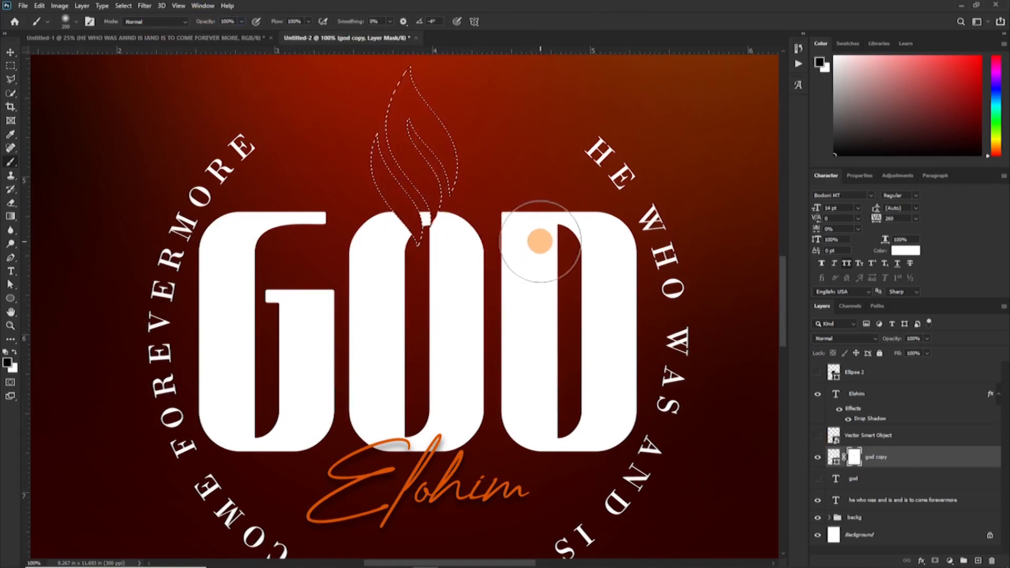
key(ctrl+d)
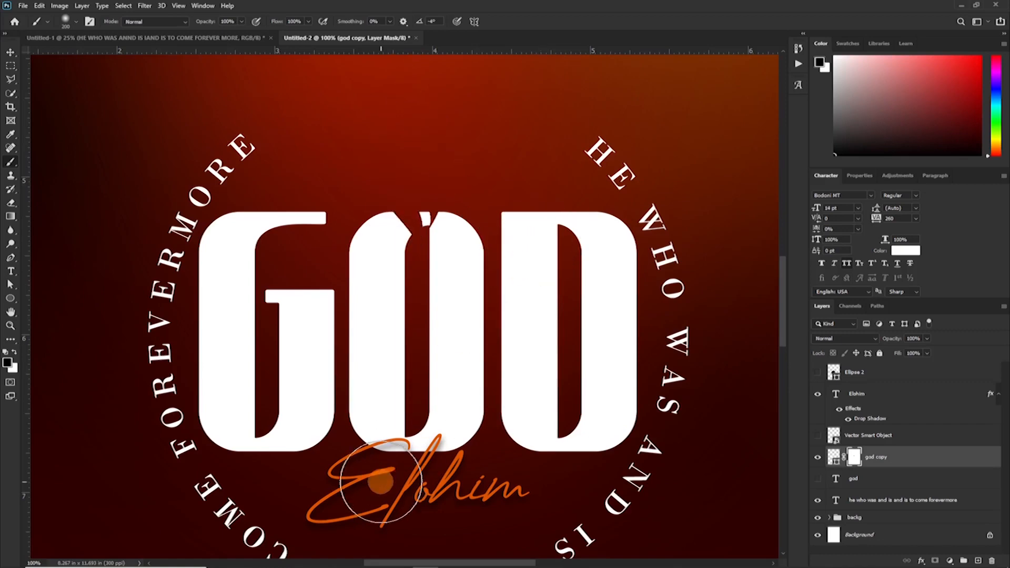
Step: Reduce the mask brush to 60 px for the leftover fragment at the top of the O
key(ctrl+plus)
key(ctrl+plus)
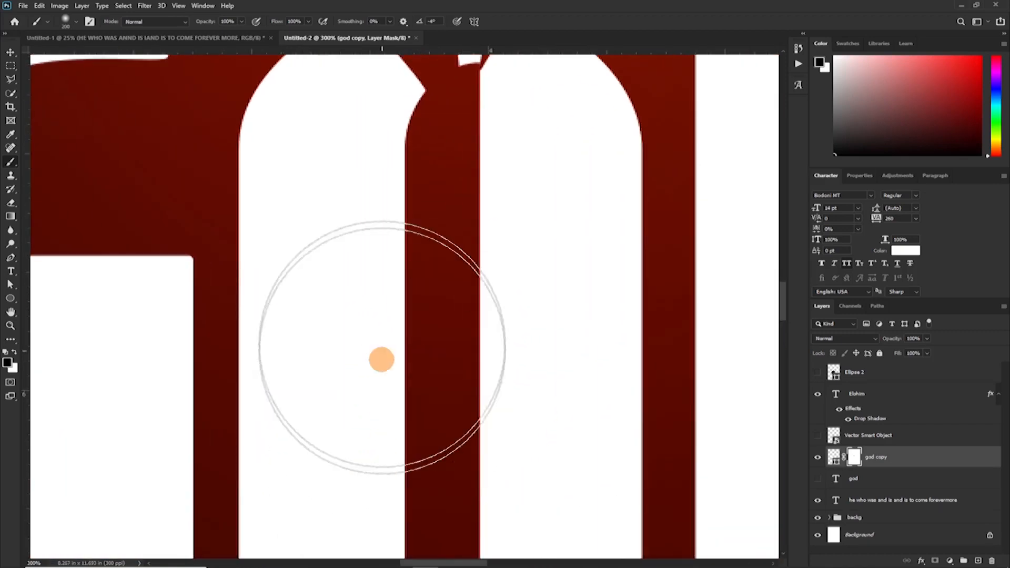
drag(434, 273, 421, 463)
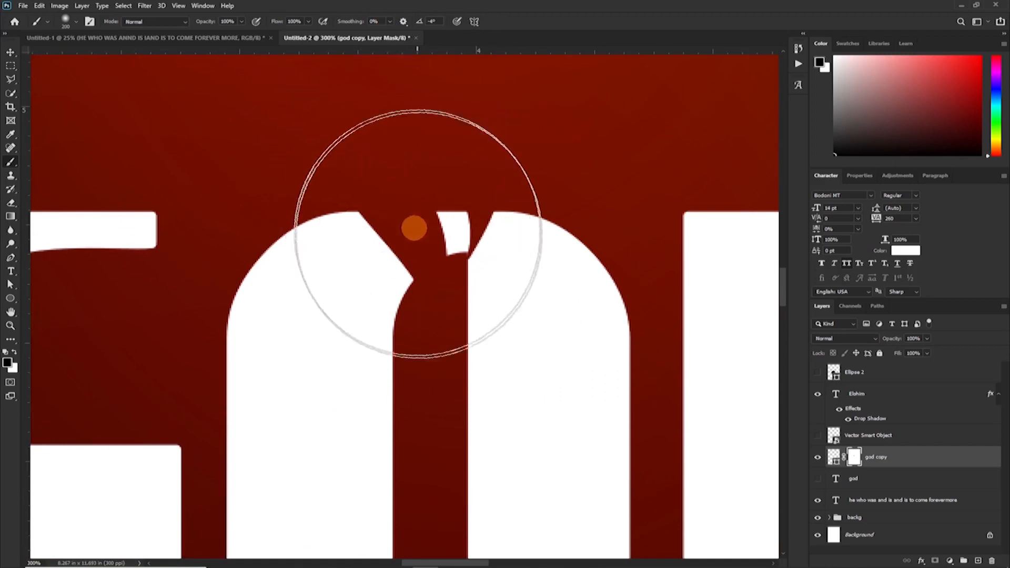
key(bracketleft)
key(bracketleft)
key(bracketleft)
key(bracketleft)
key(bracketleft)
key(bracketleft)
key(bracketleft)
key(bracketleft)
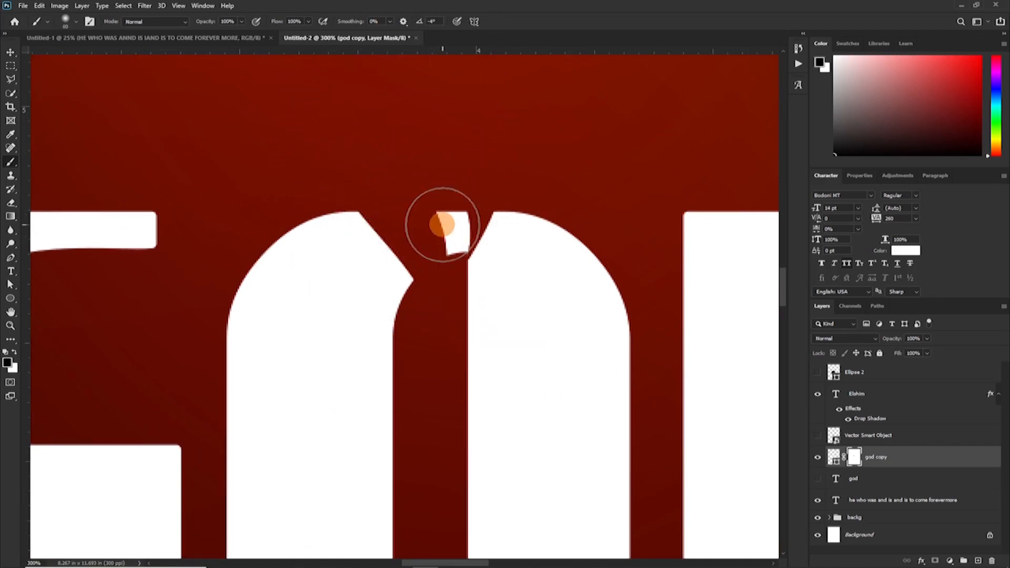
click(442, 225)
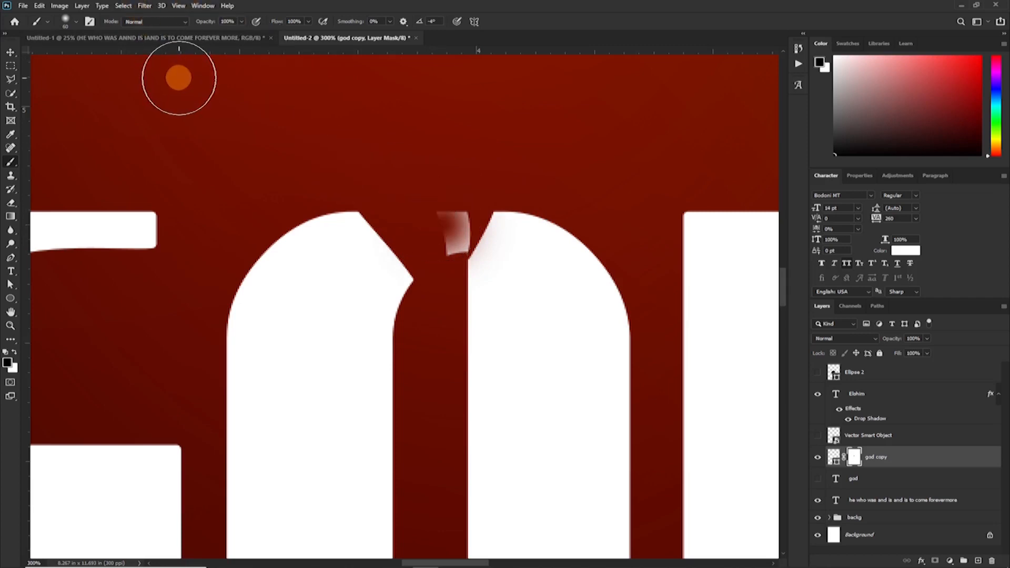
key(ctrl+z)
key(ctrl+z)
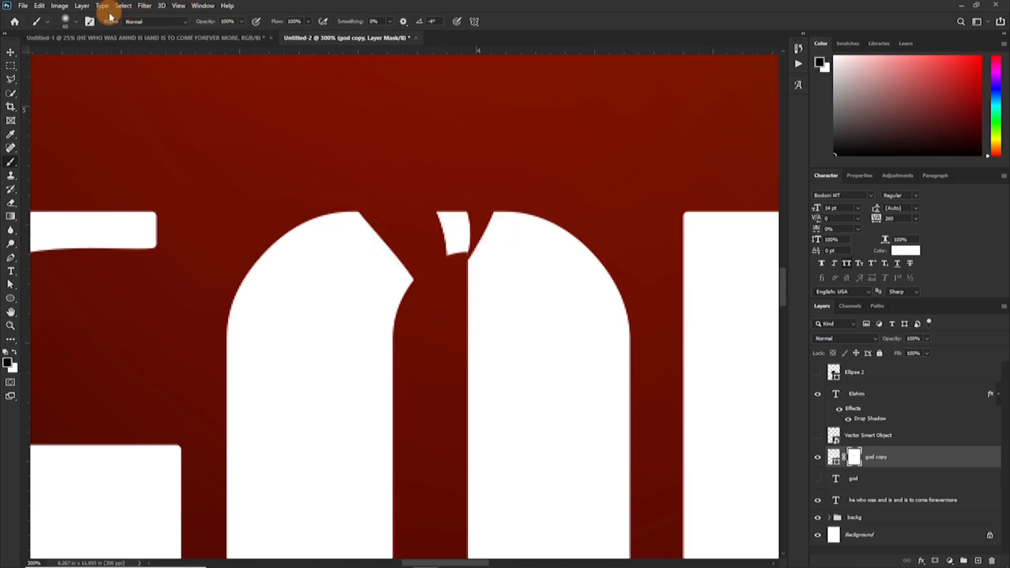
Step: Set the brush hardness to 100% and mask out the leftover fragment in the notch at the top of the O
click(74, 21)
drag(59, 79, 126, 79)
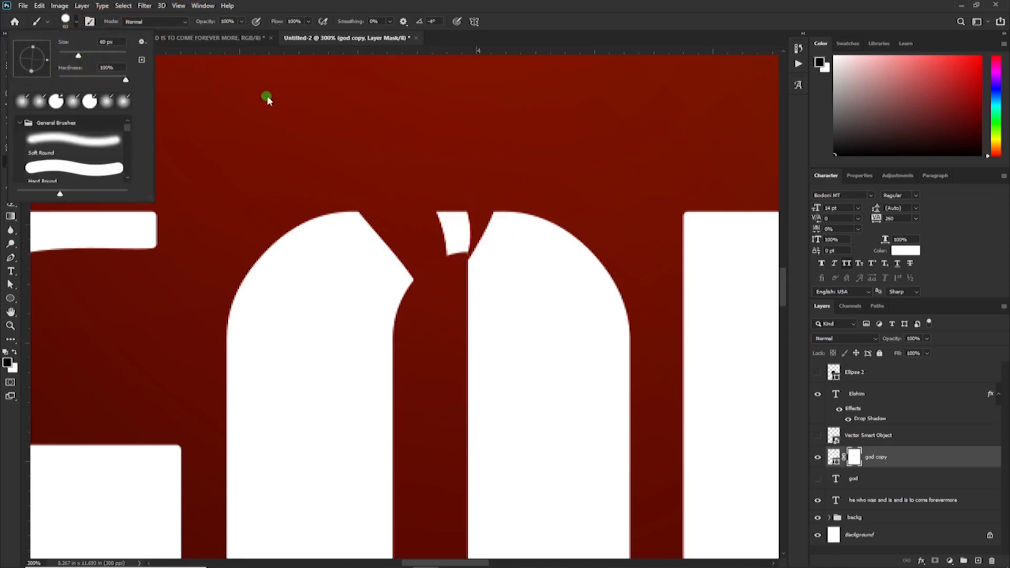
click(435, 223)
click(435, 220)
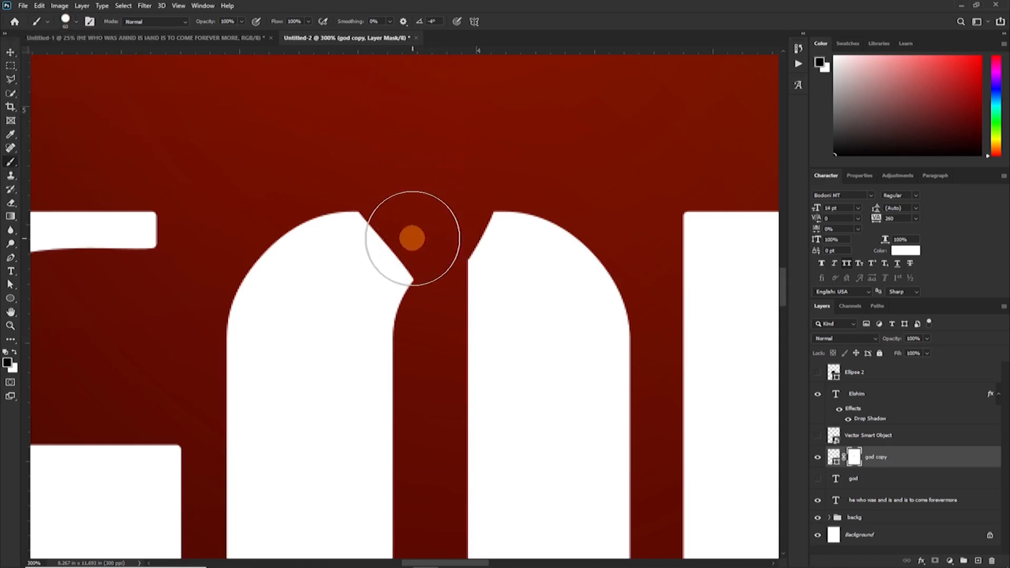
key(v)
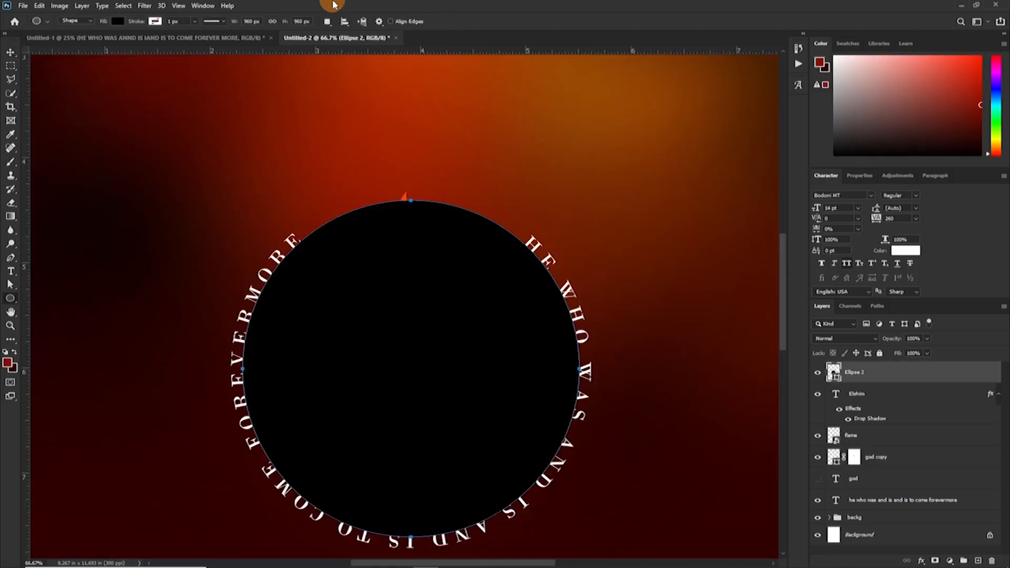
Step: Remove the circle's fill and give it an orange stroke 10 px wide
click(117, 21)
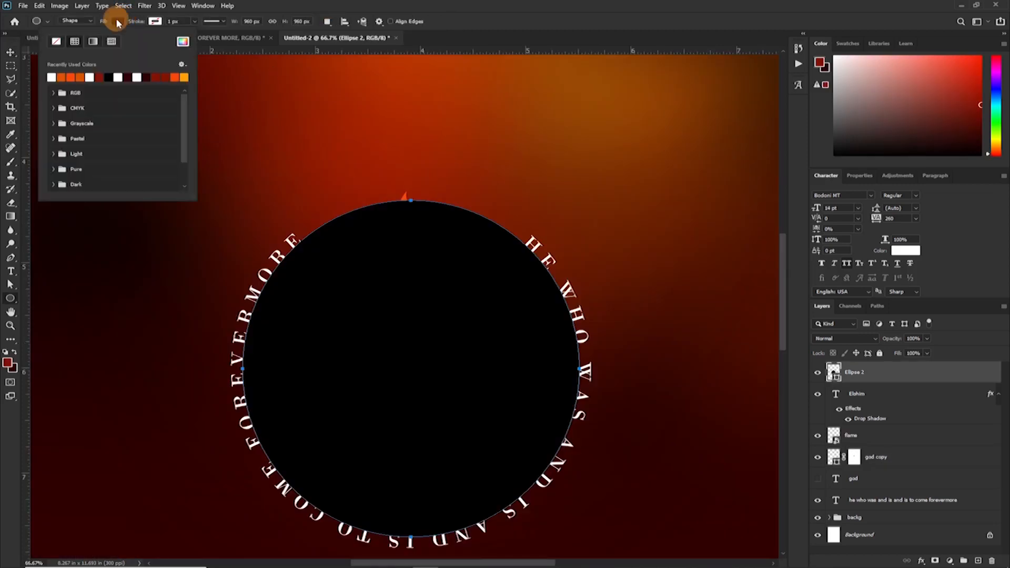
click(56, 43)
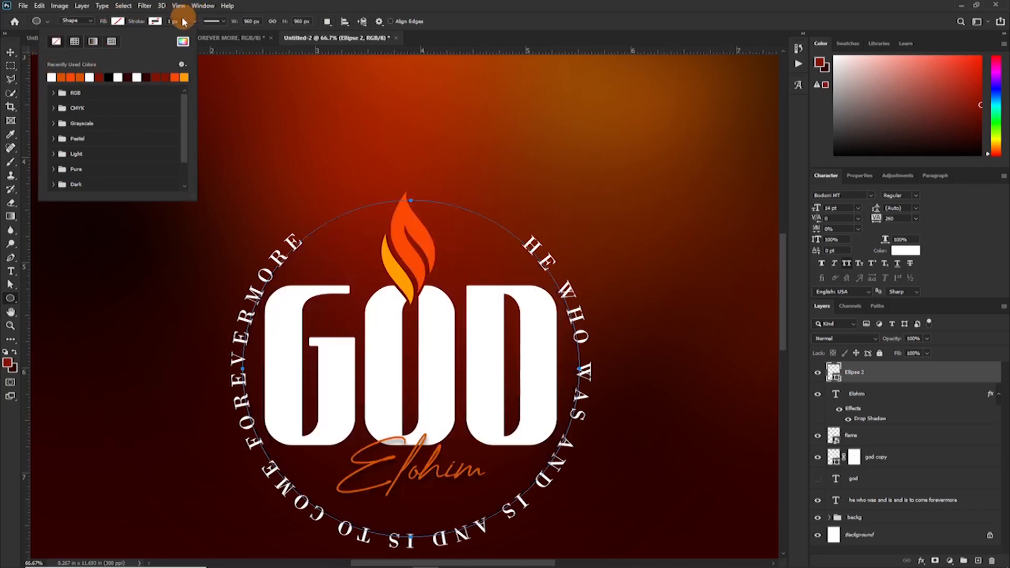
click(154, 22)
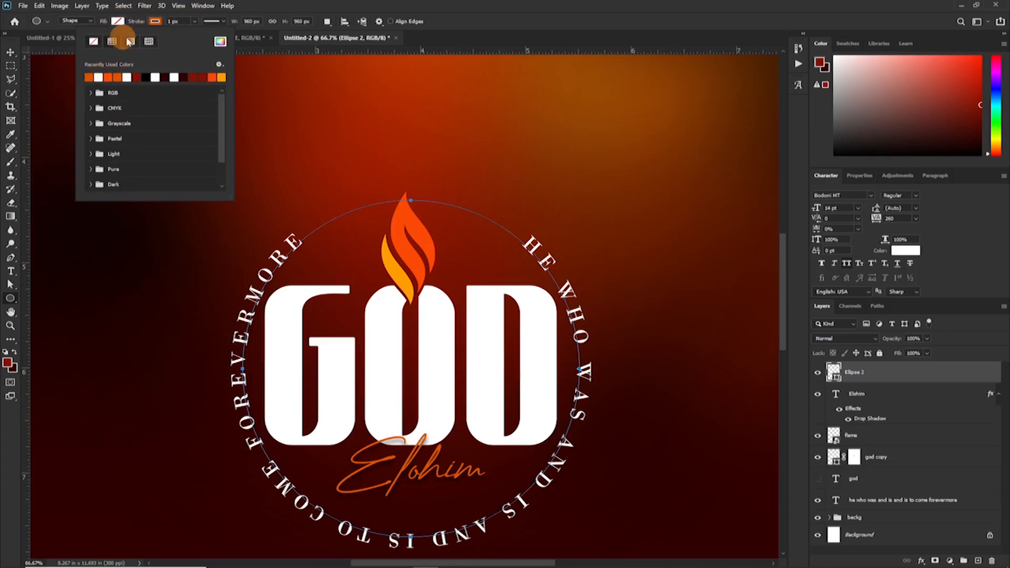
click(158, 21)
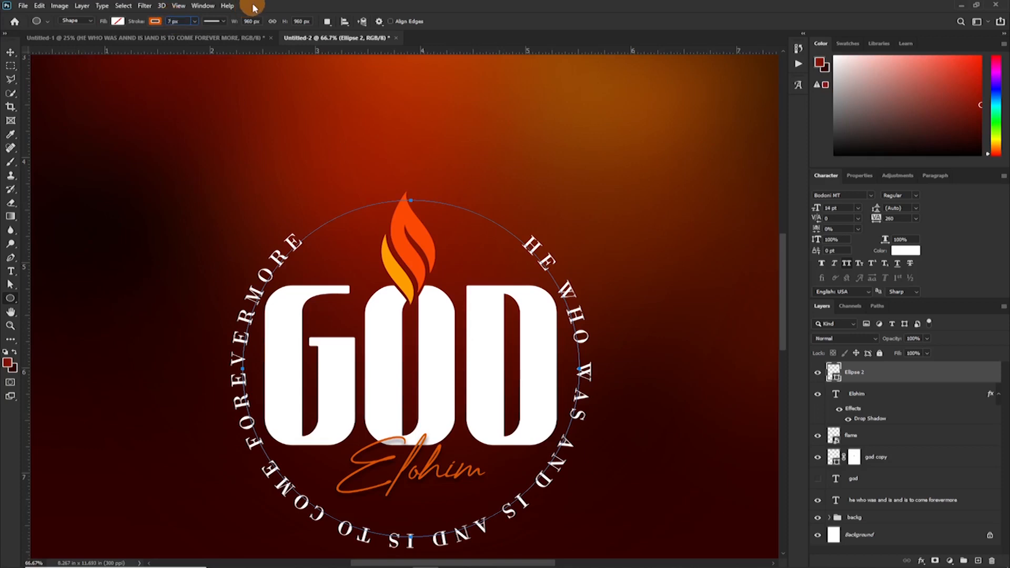
key(Return)
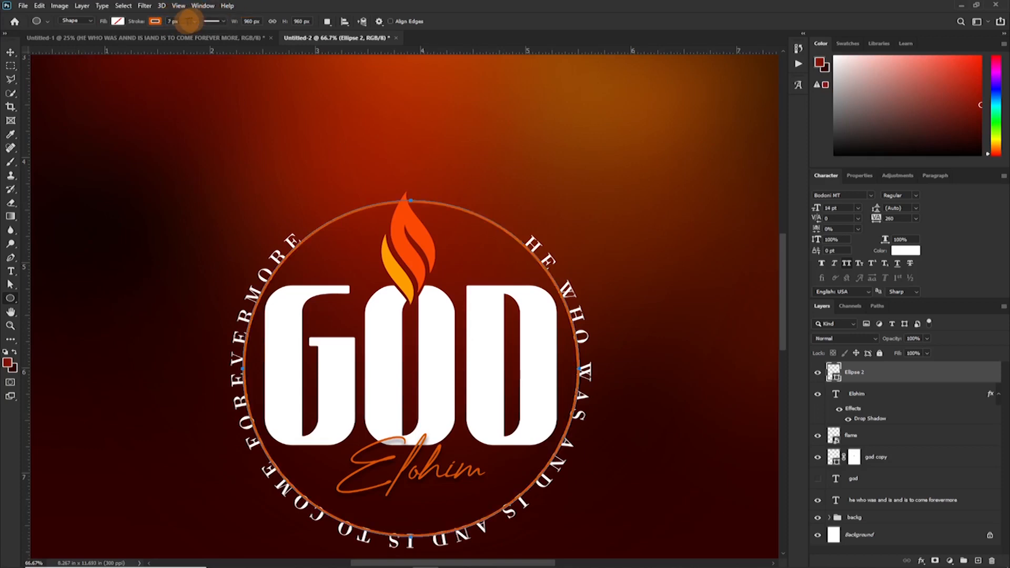
click(155, 22)
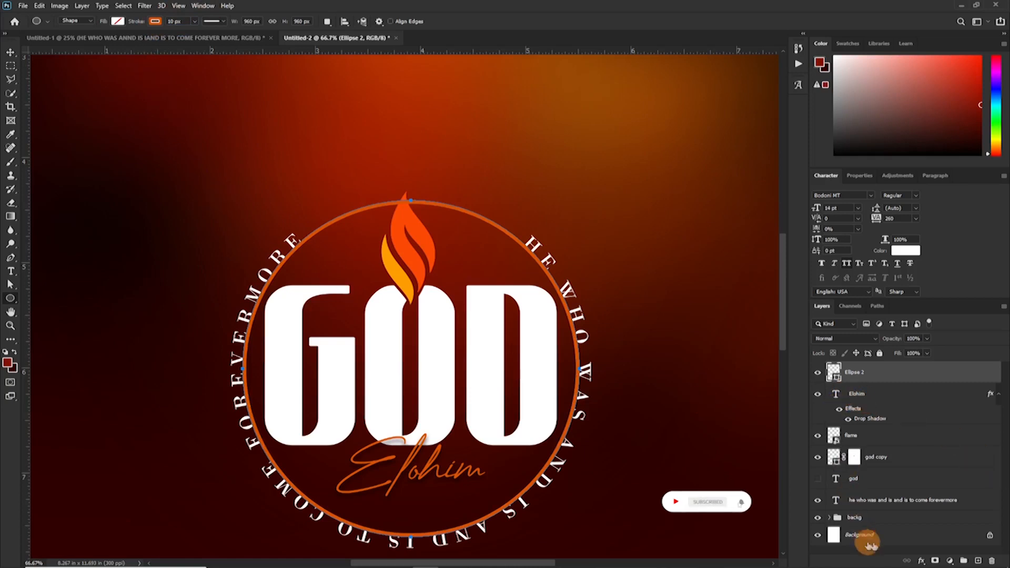
Step: Add a layer mask to the circle and paint out the part running along the circular text with a larger black brush, leaving the top arc
click(933, 560)
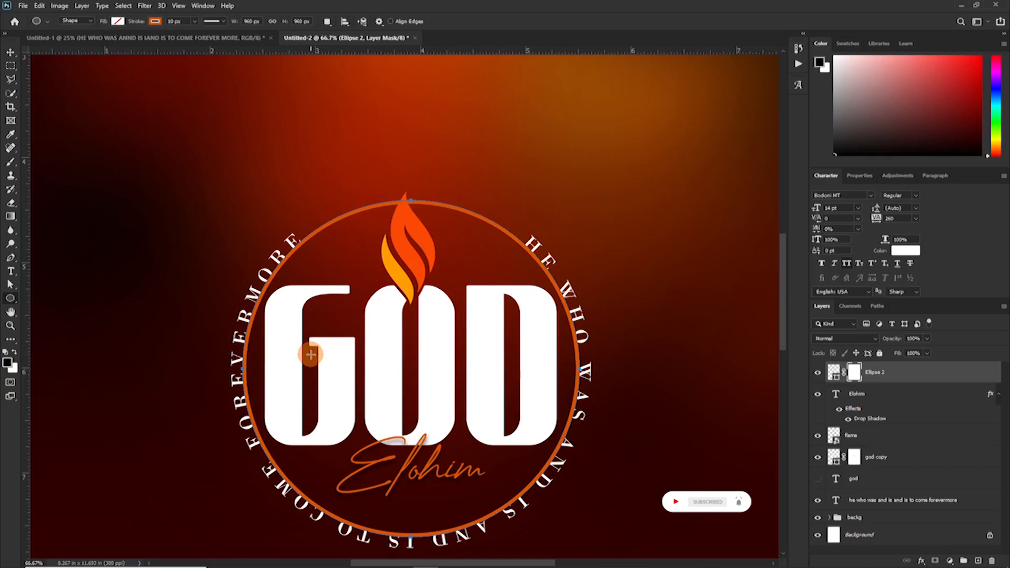
key(b)
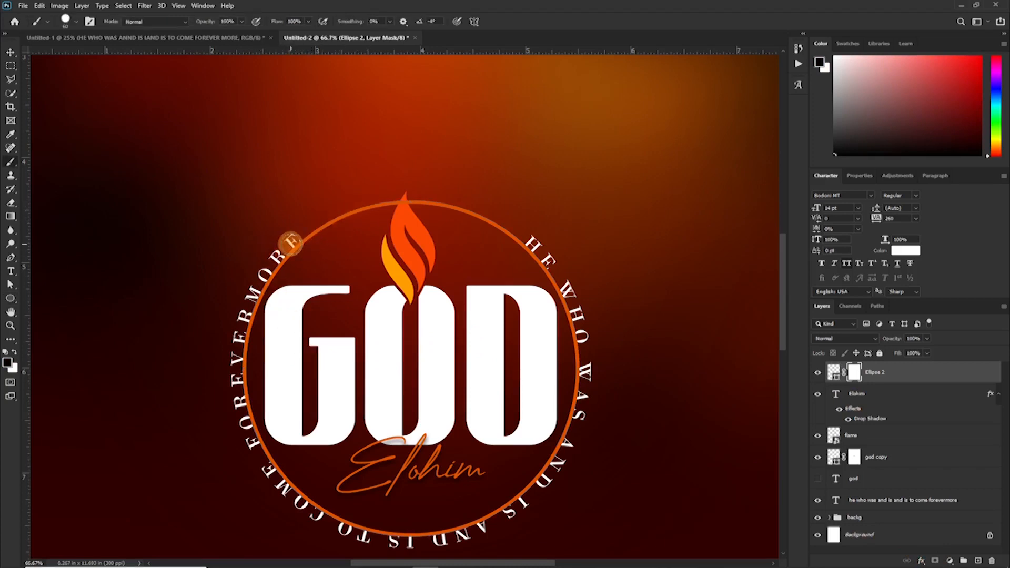
key(bracketright)
key(bracketright)
key(bracketright)
key(bracketright)
mouse_move(235, 330)
mouse_down()
mouse_move(580, 298)
mouse_move(537, 259)
mouse_up()
Step: Mask a small gap in the arc around the flame's tip with a much smaller black brush
key(bracketleft)
key(bracketleft)
key(bracketleft)
key(bracketleft)
key(bracketleft)
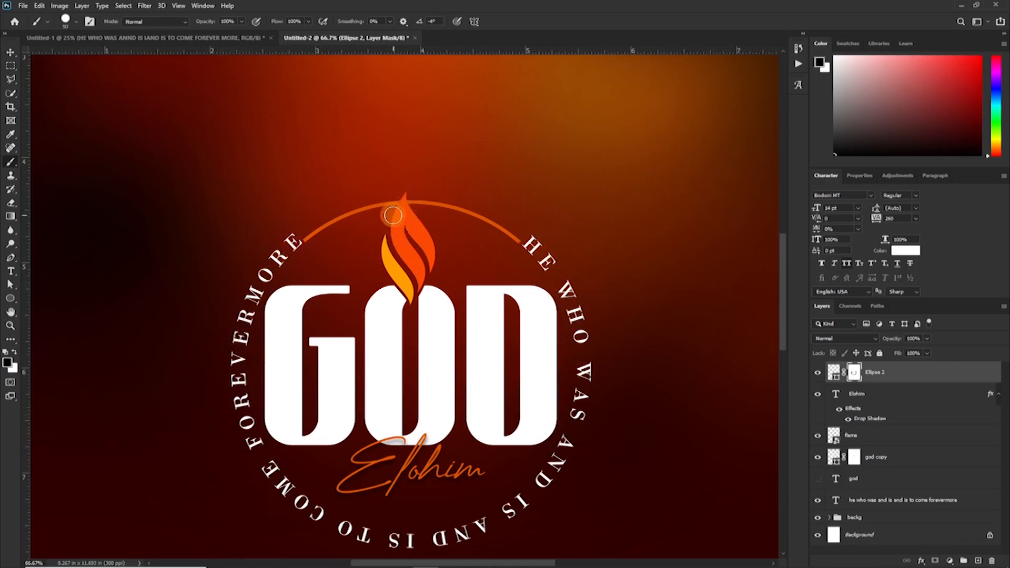
key(bracketleft)
key(bracketleft)
key(bracketleft)
key(x)
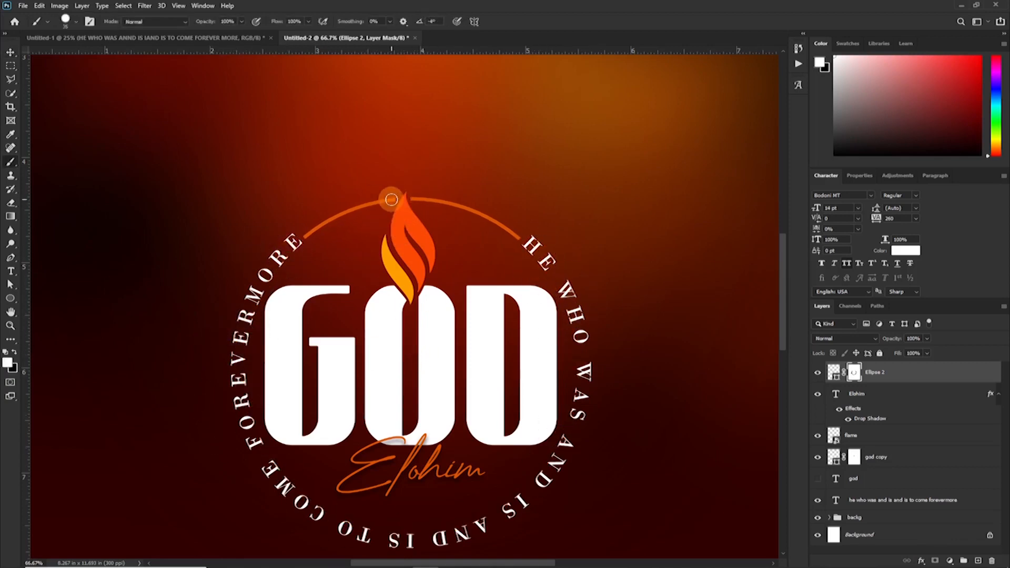
Step: Recolor the arc's stroke to the flame's yellow-orange
key(u)
click(149, 21)
click(90, 76)
key(v)
click(151, 261)
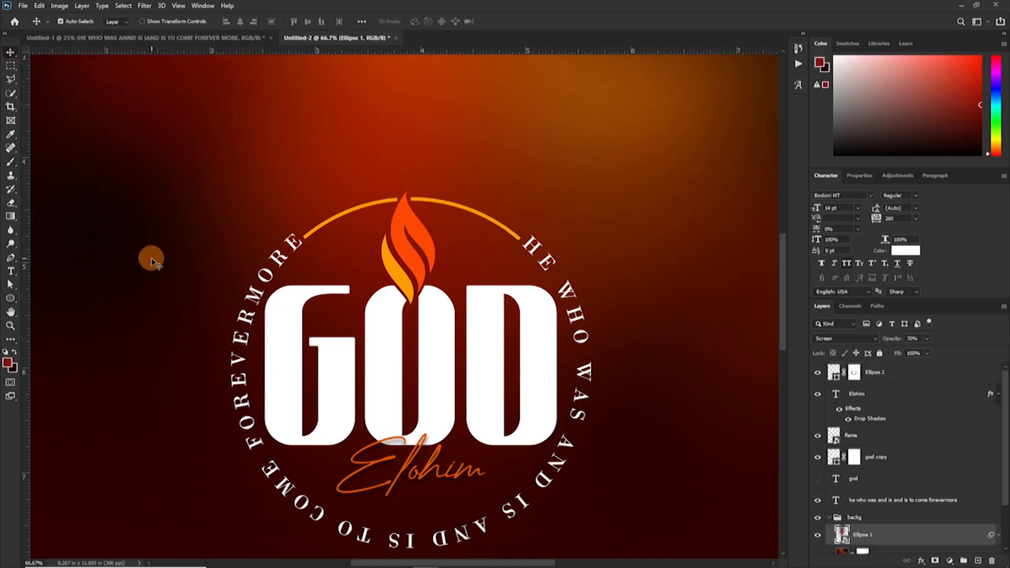
Step: Group all title layers from the arc down to the circular text and name the group theme
shift+click(904, 375)
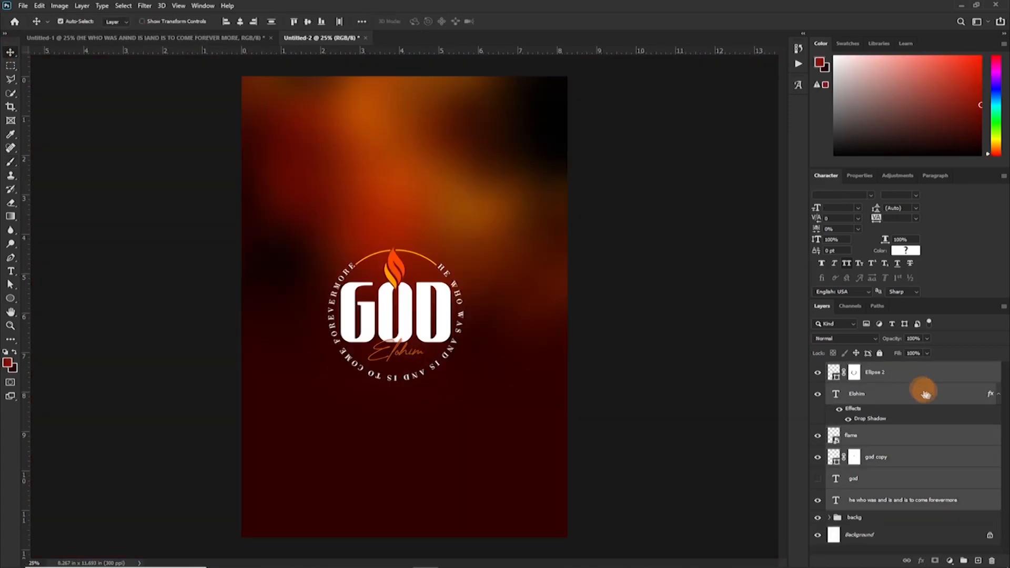
key(ctrl+g)
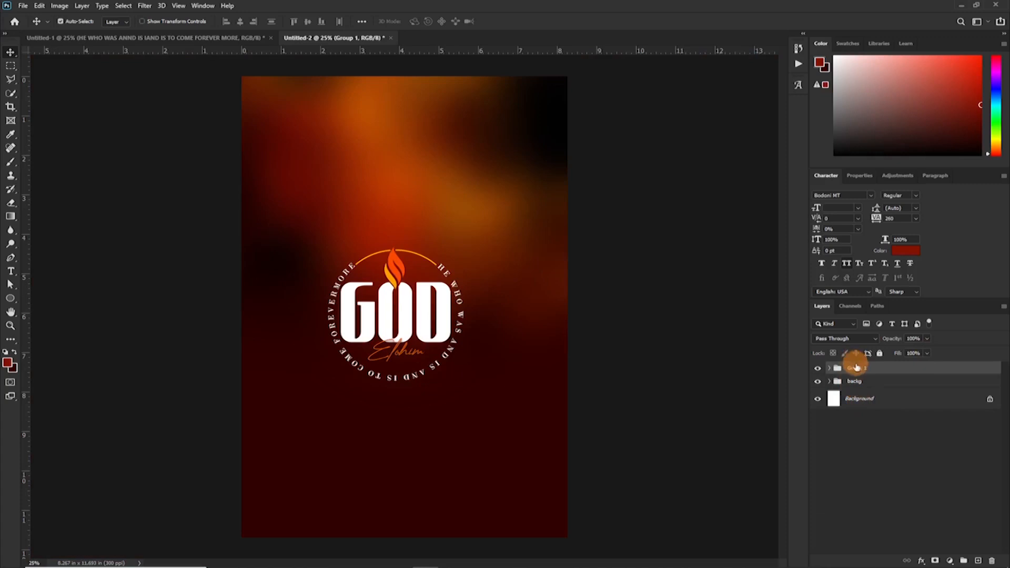
double_click(855, 367)
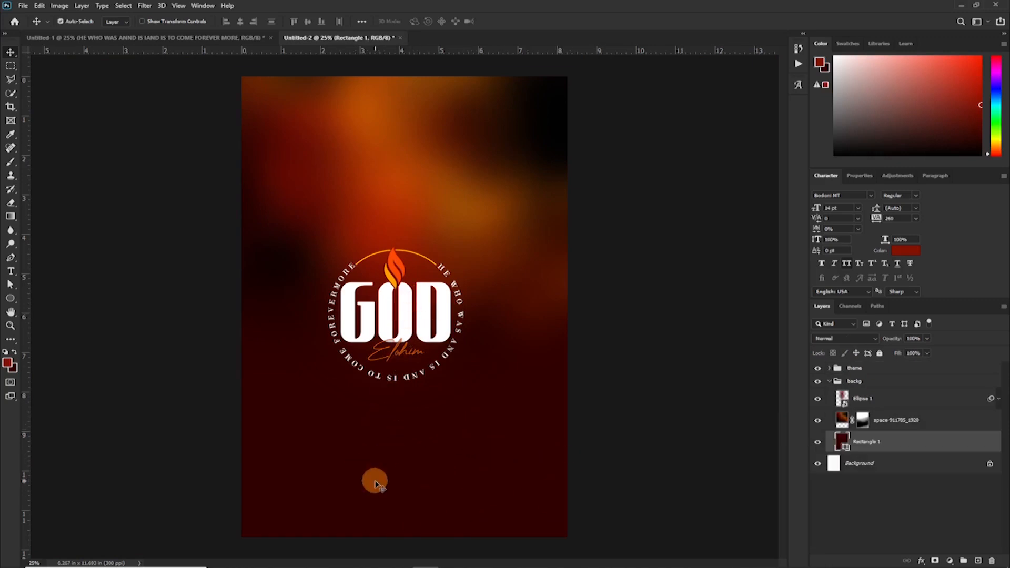
Step: Place the feather-4431599_1920 image from the stock pics folder into the flyer above Rectangle 1
mouse_move(336, 561)
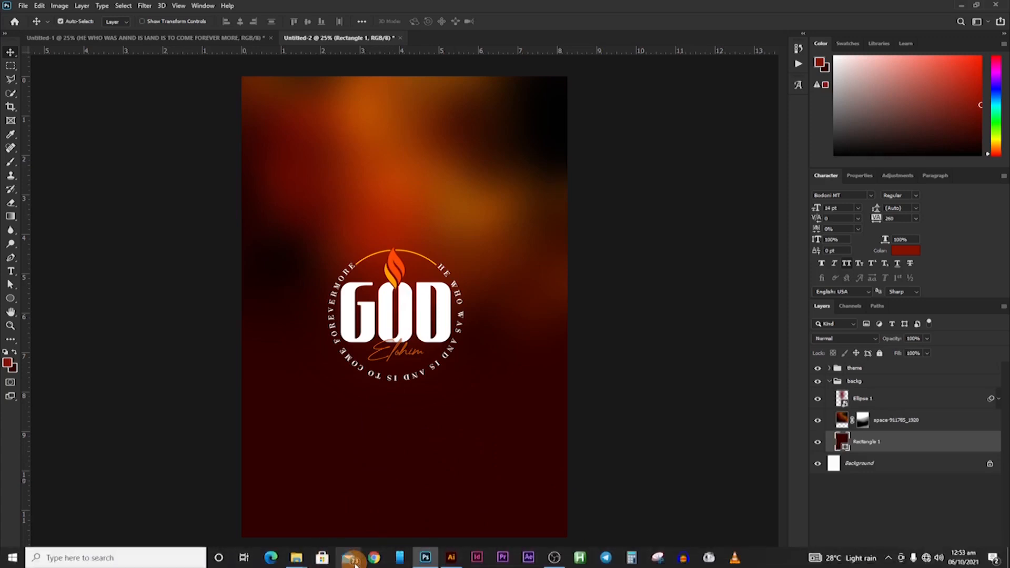
mouse_move(295, 562)
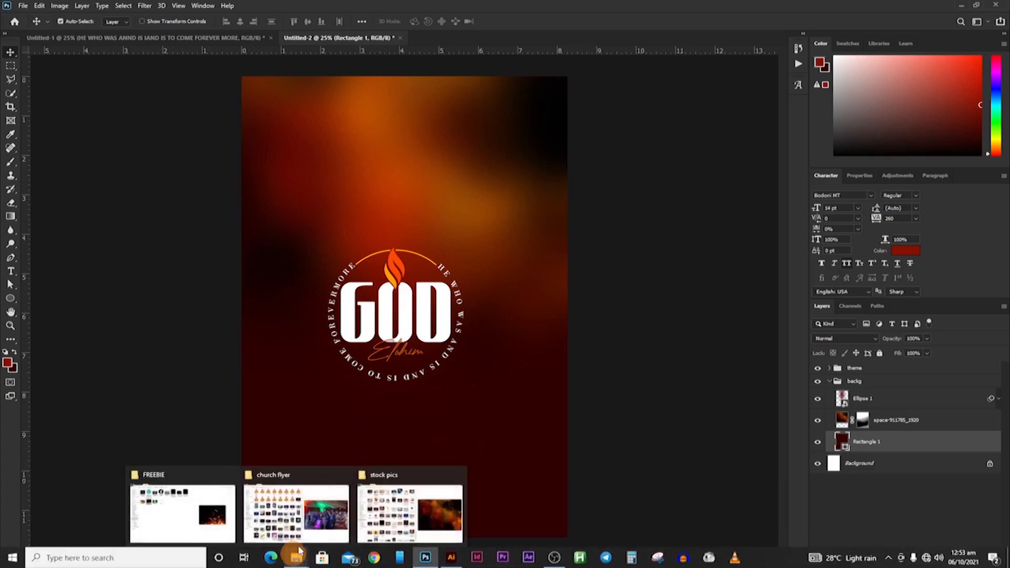
click(410, 508)
scroll(458, 354, up, 5)
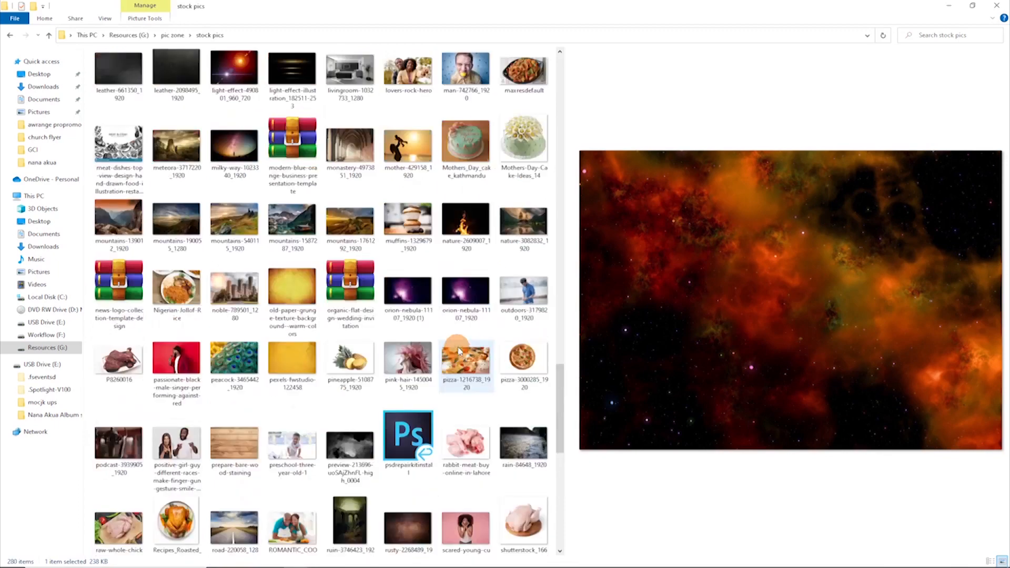
scroll(457, 353, up, 10)
drag(521, 174, 382, 428)
Step: Move the feather image to the page's lower part and scale it to about 34.66% so it overlaps both side edges
drag(463, 387, 467, 528)
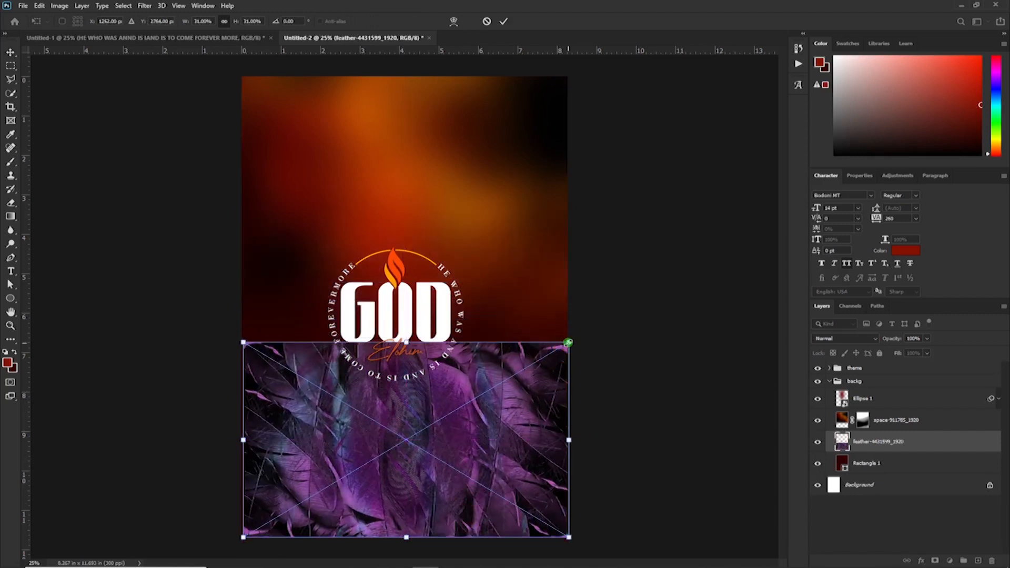
drag(569, 342, 588, 327)
drag(490, 405, 492, 400)
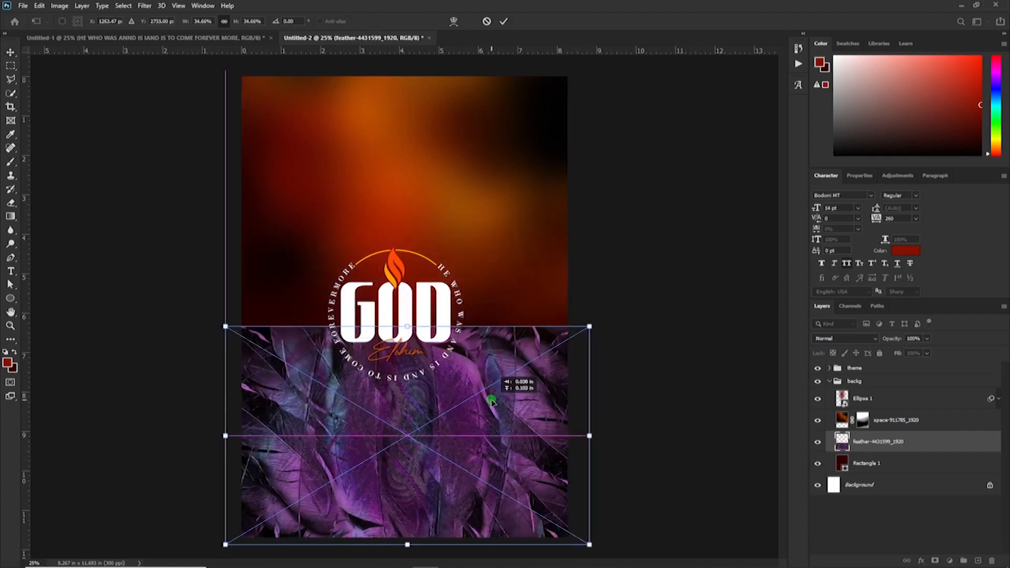
key(Return)
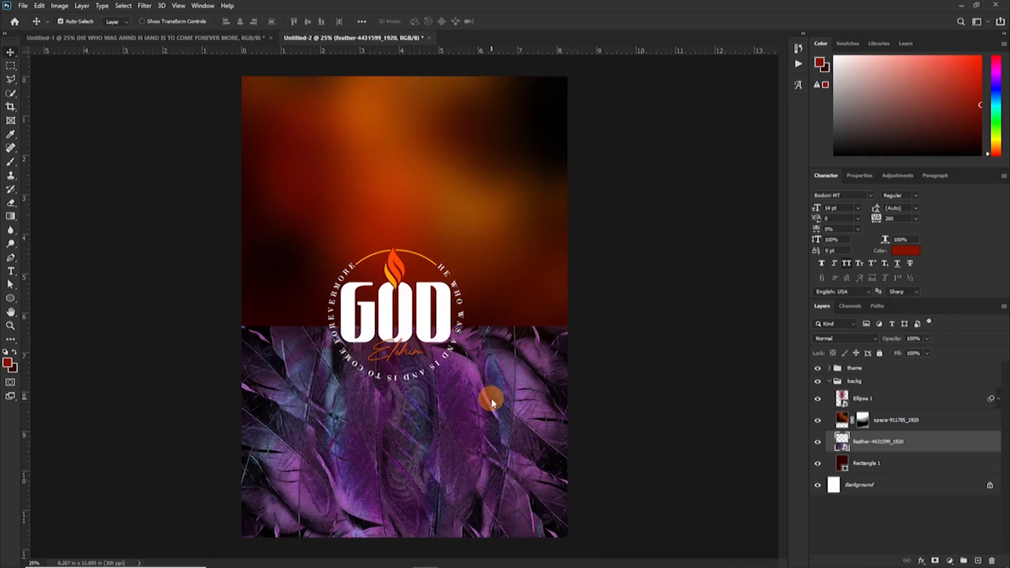
Step: Set the feather layer's blend mode to Overlay and add a layer mask to it
click(492, 402)
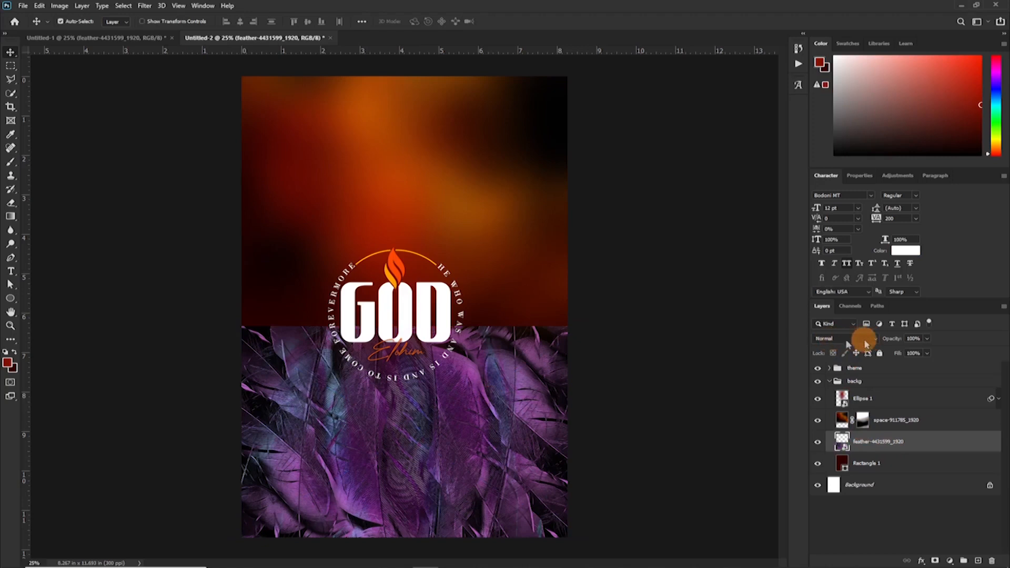
click(872, 339)
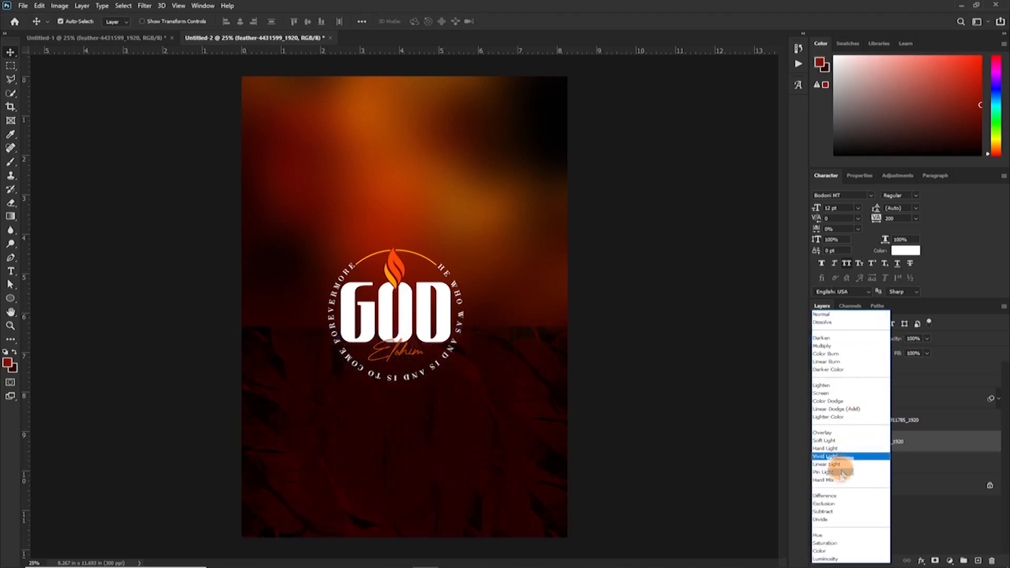
click(827, 435)
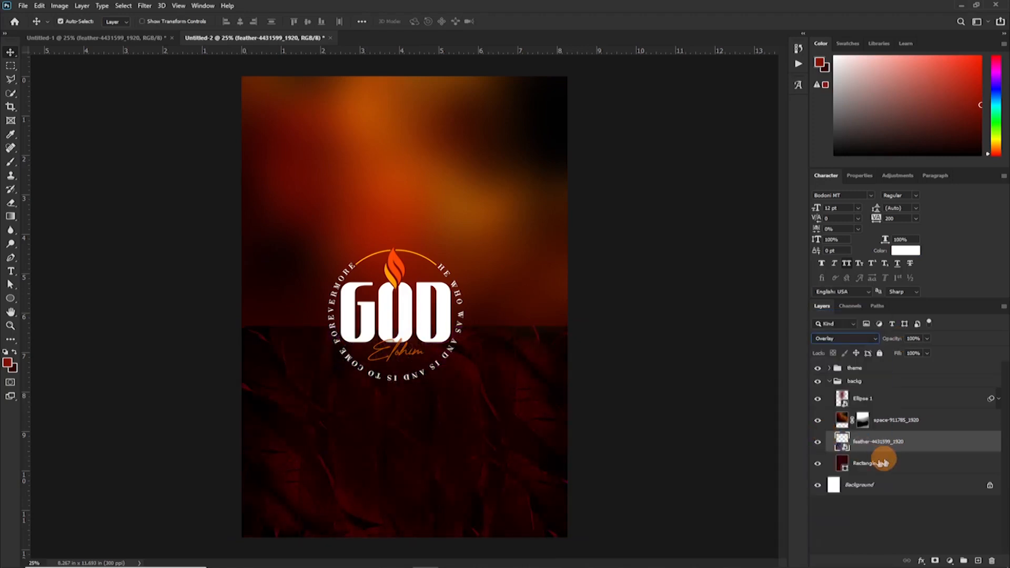
click(934, 561)
Step: Prepare a black 1300 px brush with 0% hardness for the feather mask
key(b)
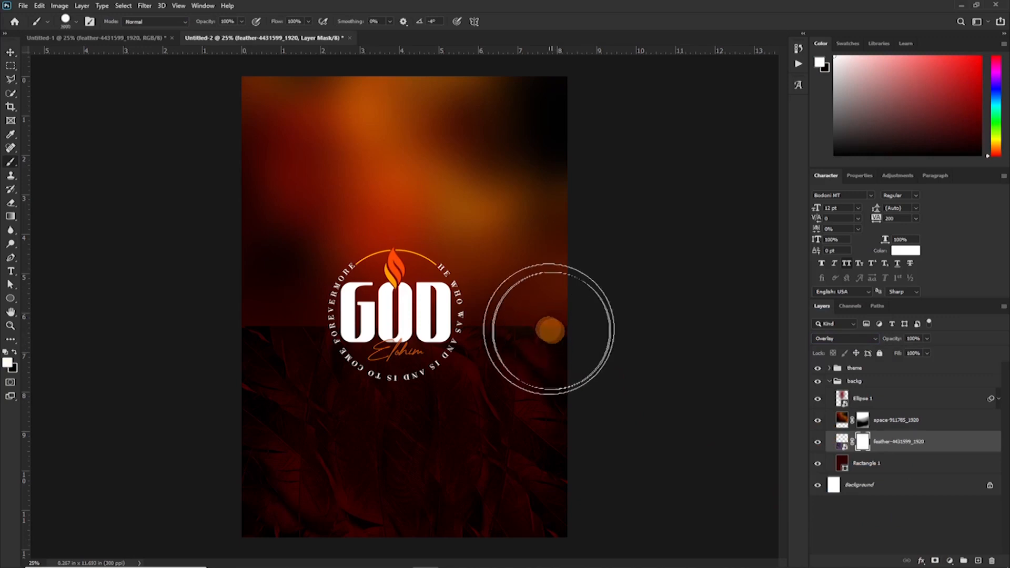
click(76, 22)
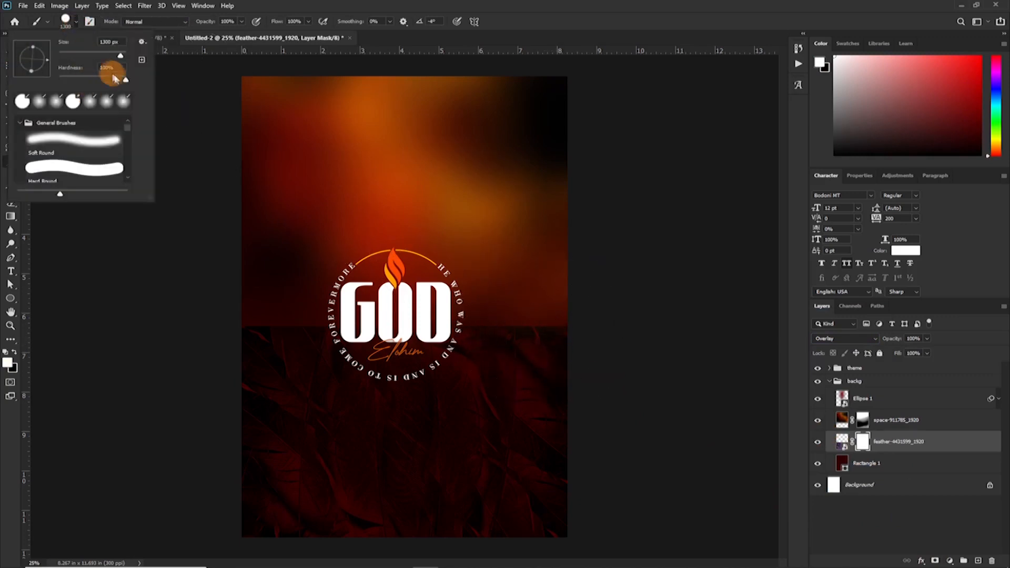
drag(86, 79, 14, 77)
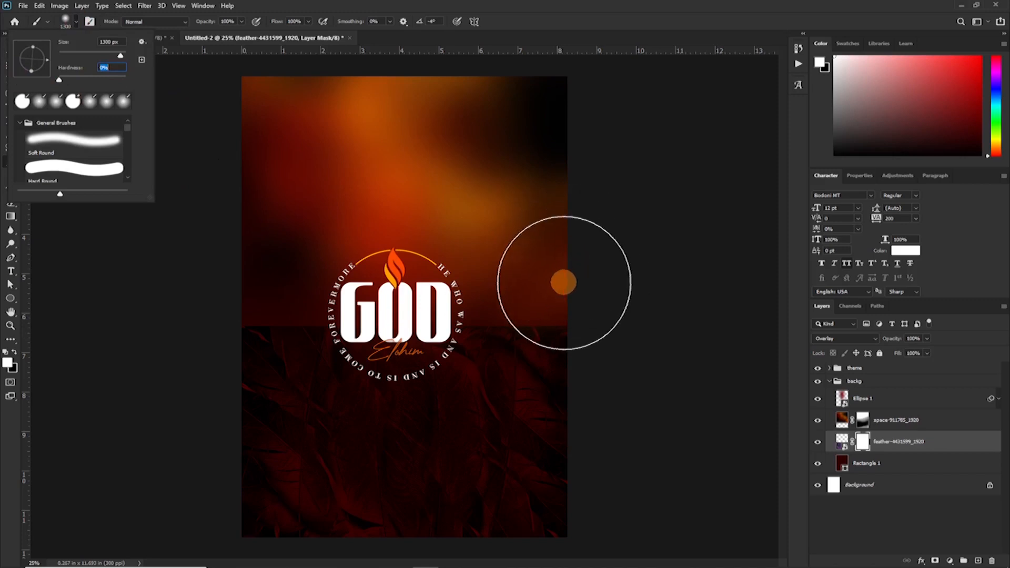
click(565, 279)
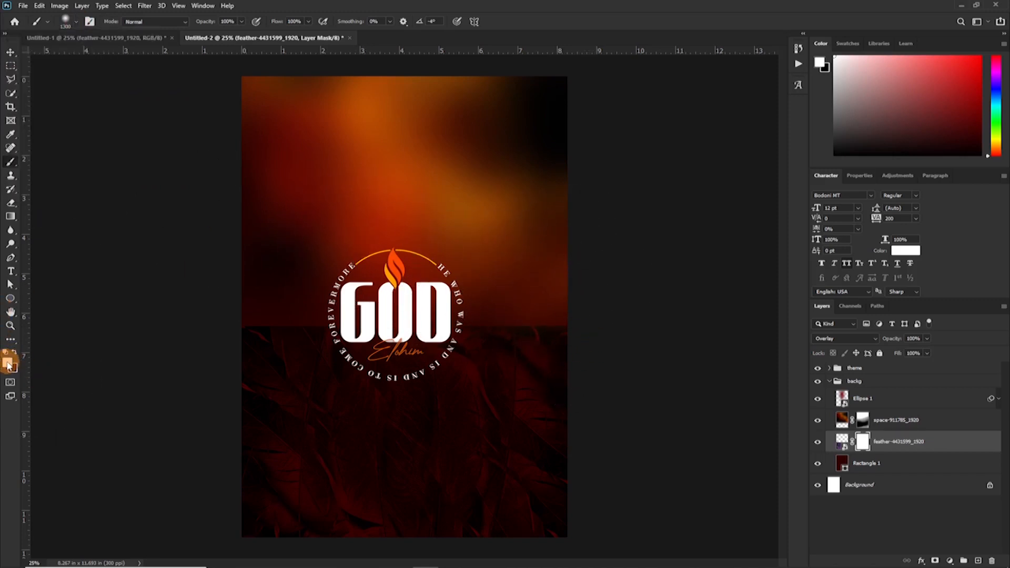
key(x)
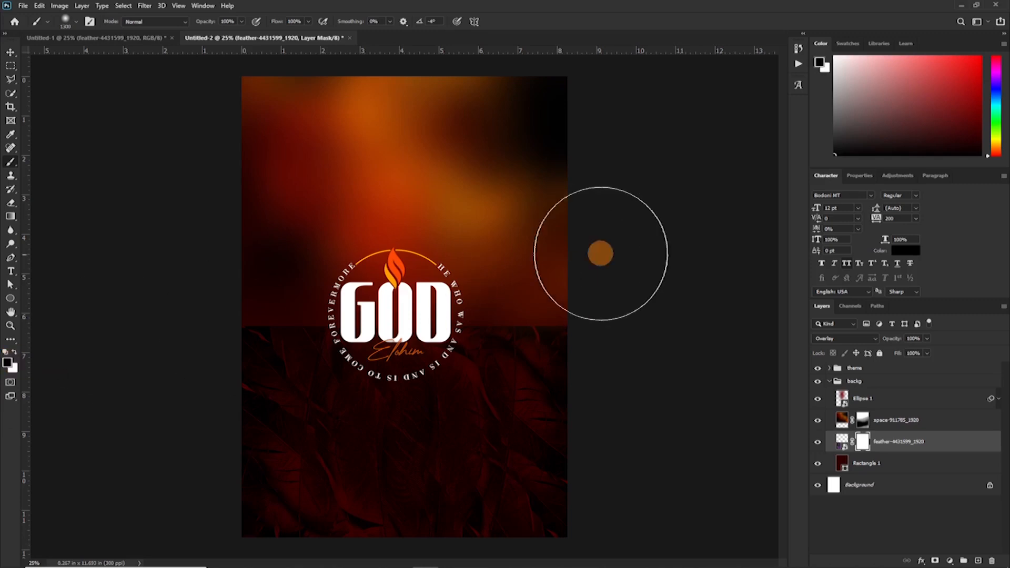
Step: Fade the feather texture's hard top edge into the background with the soft black brush, restoring parts of the texture in white
mouse_move(620, 300)
mouse_down()
mouse_move(458, 260)
mouse_move(512, 279)
mouse_move(254, 294)
mouse_move(569, 212)
mouse_move(678, 256)
mouse_move(445, 226)
mouse_move(309, 110)
mouse_move(265, 139)
mouse_up()
key(ctrl+z)
drag(205, 21, 172, 24)
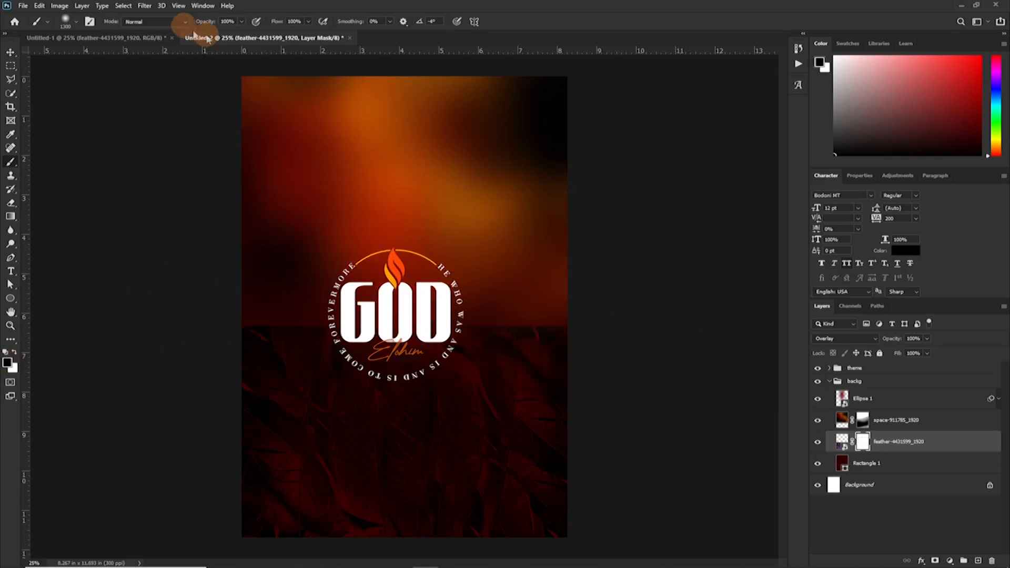
mouse_move(497, 305)
mouse_down()
mouse_move(307, 342)
mouse_move(306, 475)
mouse_up()
key(x)
mouse_move(286, 433)
mouse_down()
mouse_move(271, 456)
mouse_move(626, 334)
mouse_up()
key(v)
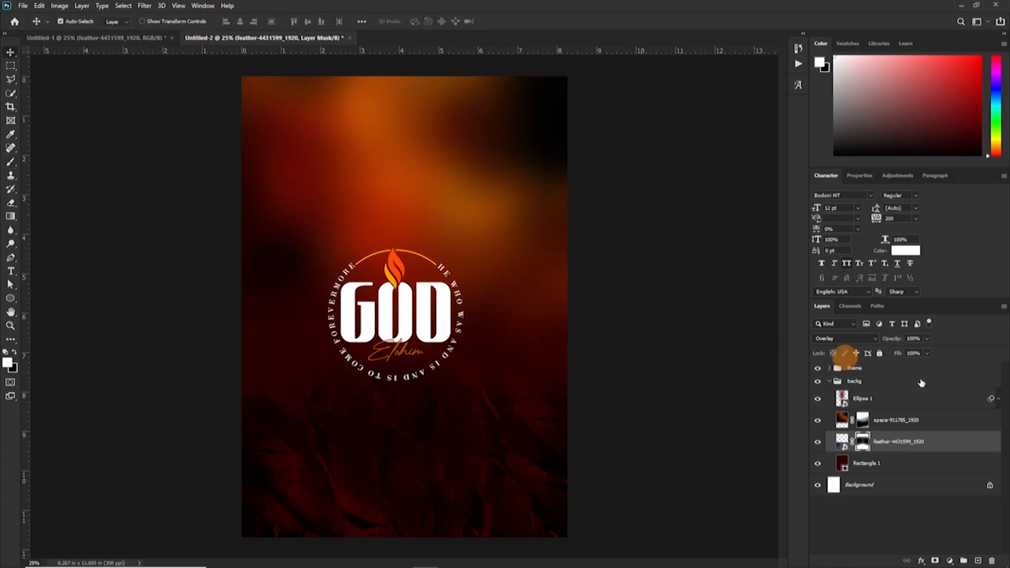
Step: Lower the feather layer's opacity to about 79%, then collapse and lock the backg group
click(935, 443)
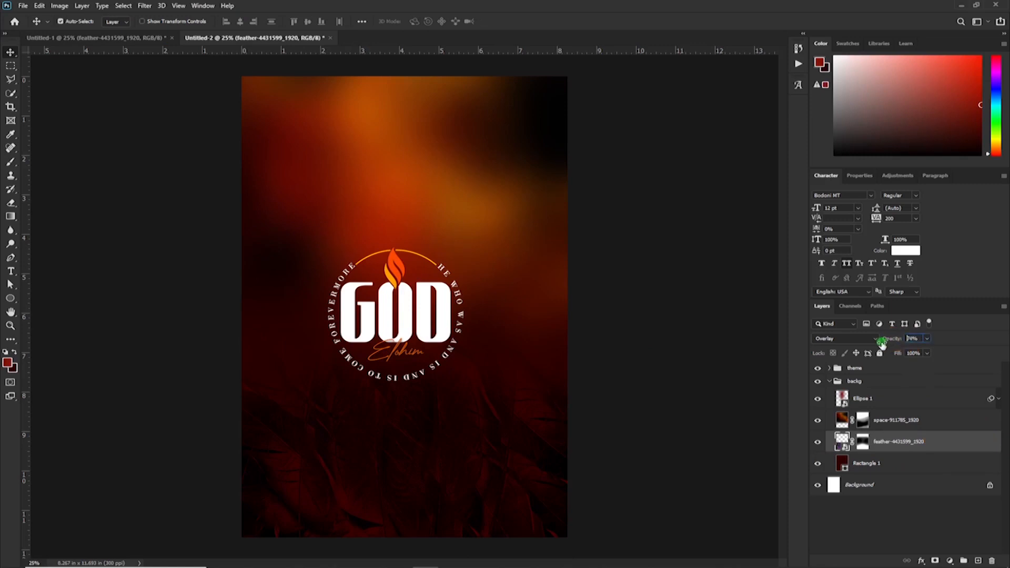
click(829, 381)
click(879, 353)
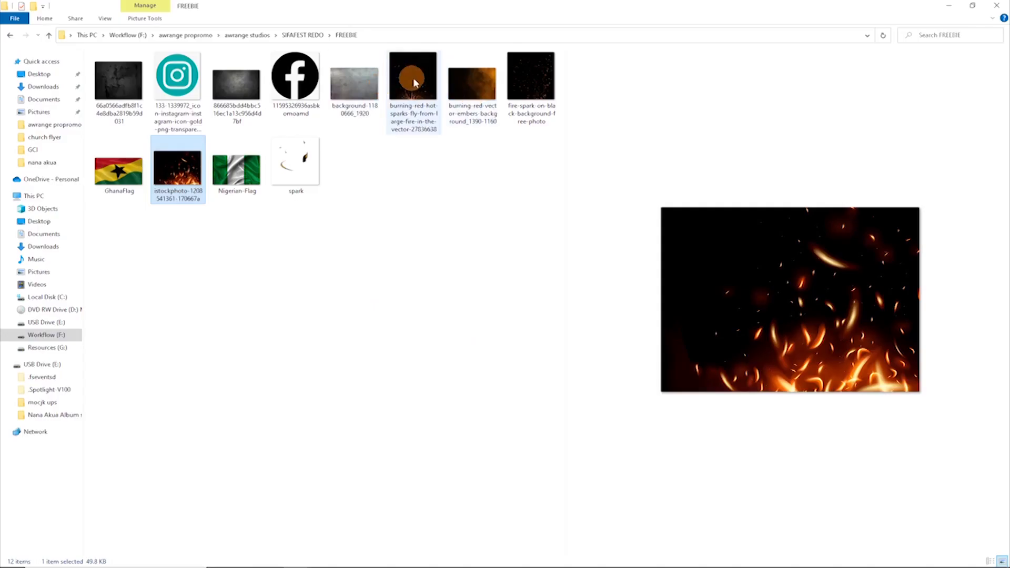
Step: Place the burning-red-hot-sparks image behind the theme group and enlarge it to cover the full width of the flyer's upper part
mouse_move(413, 77)
mouse_down()
mouse_move(425, 557)
mouse_move(409, 363)
mouse_up()
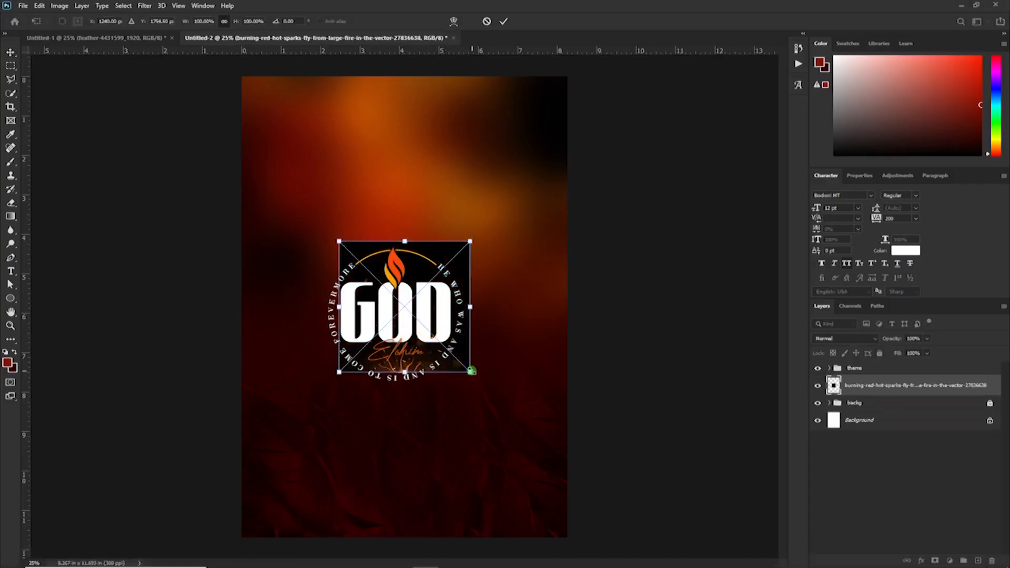
drag(471, 371, 564, 460)
drag(483, 418, 477, 313)
key(Return)
mouse_move(498, 210)
mouse_down()
mouse_move(508, 207)
mouse_move(497, 208)
mouse_up()
key(ctrl+t)
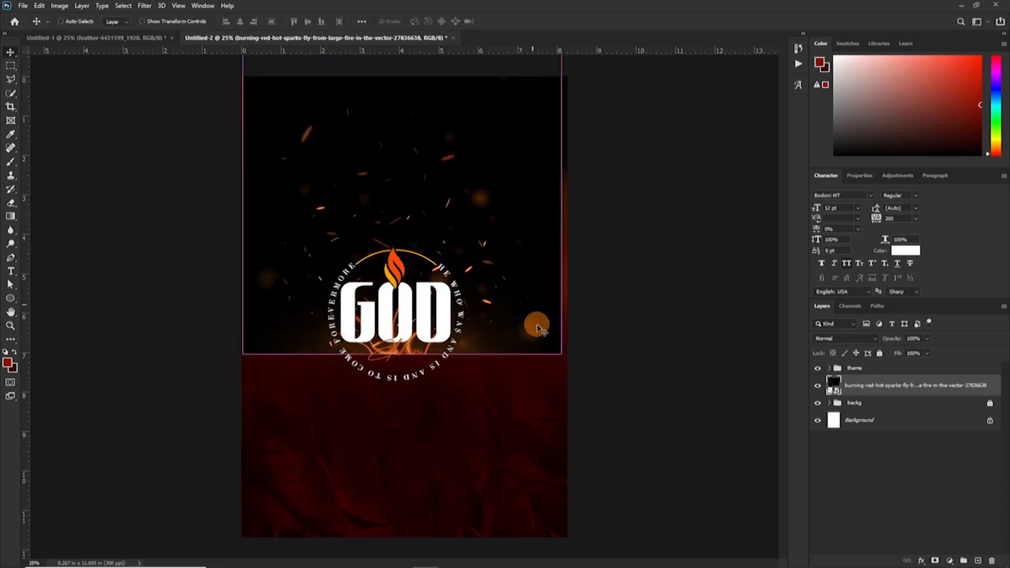
drag(561, 354, 571, 363)
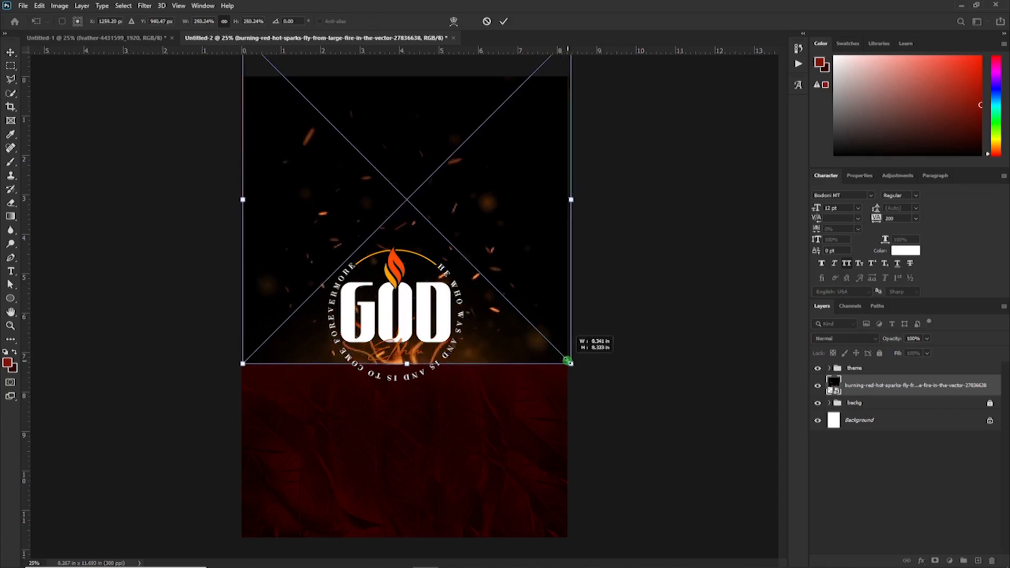
drag(240, 363, 233, 365)
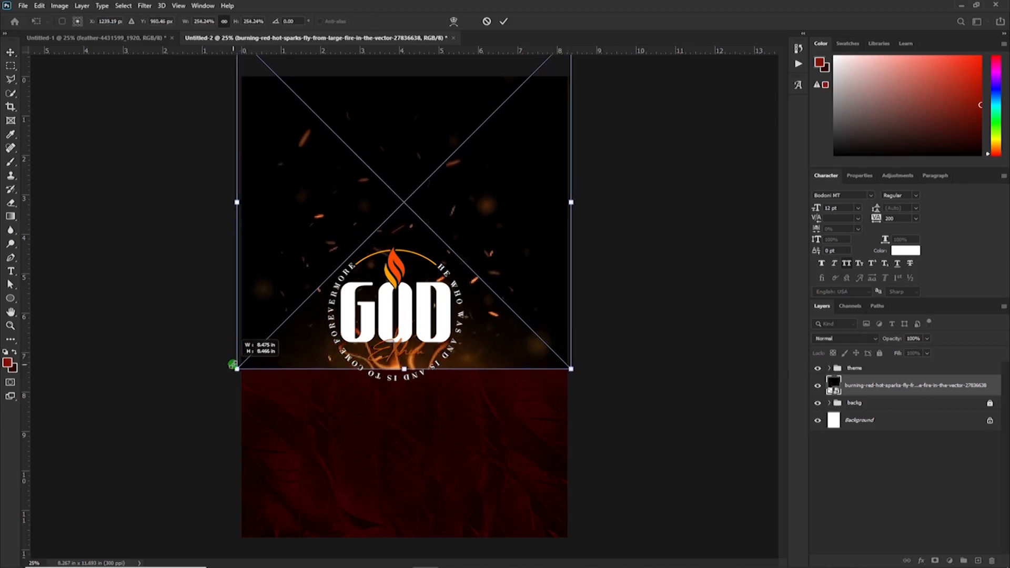
key(Return)
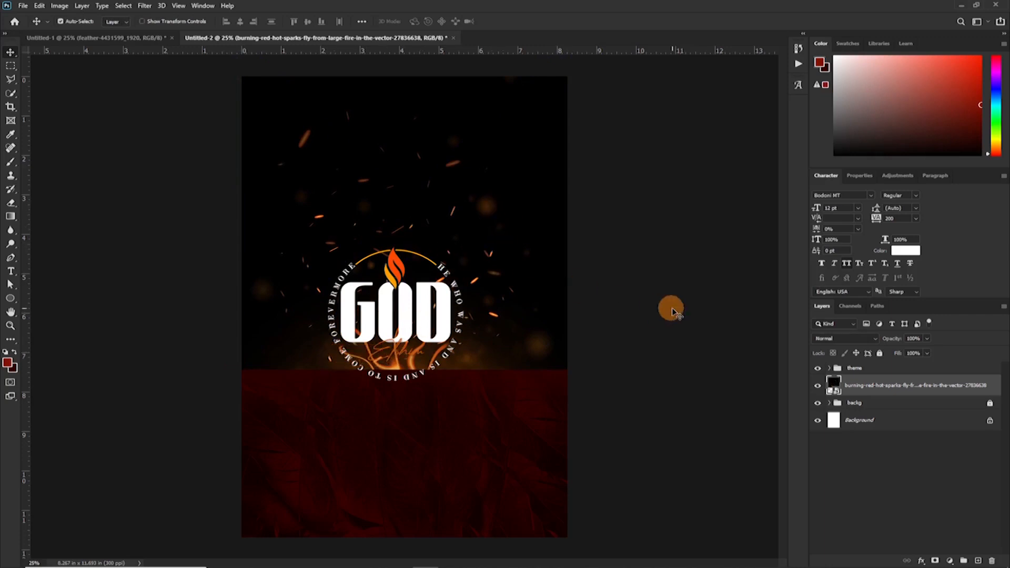
Step: Set the burning-red-hot-sparks layer to Linear Dodge (Add) and fade its hard lower edge with a black-brushed layer mask
click(849, 341)
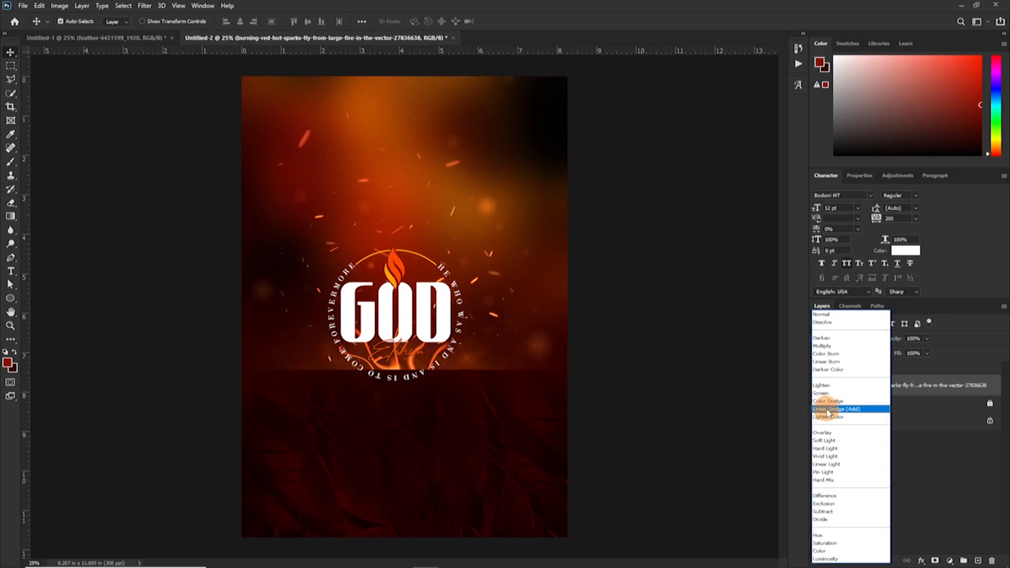
click(828, 410)
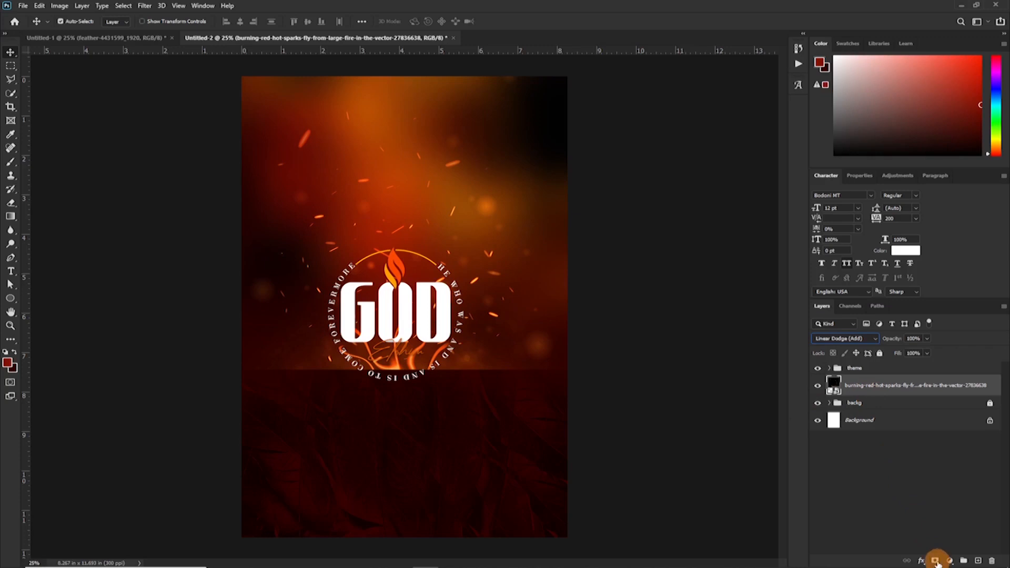
click(935, 561)
key(b)
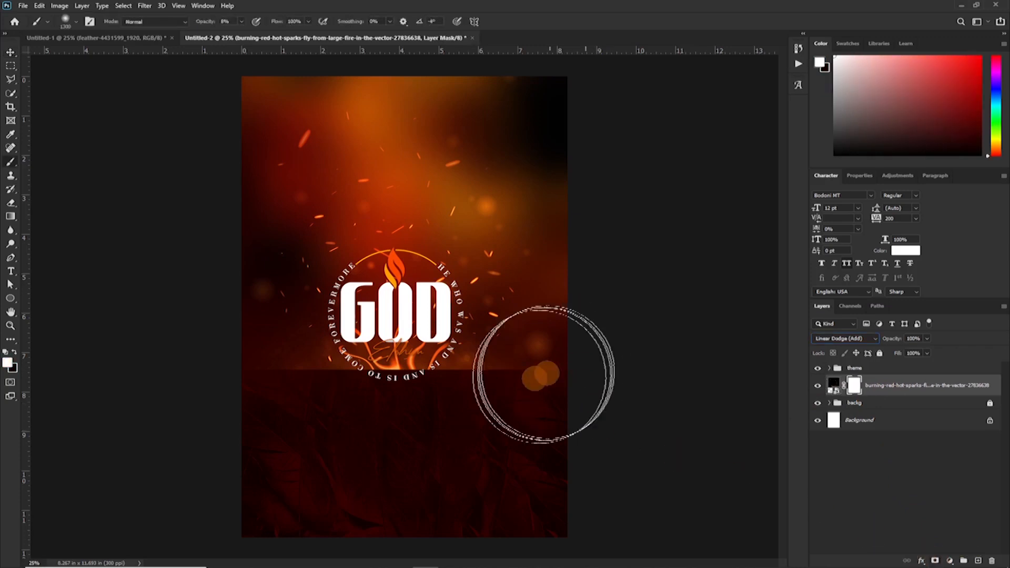
drag(564, 372, 187, 459)
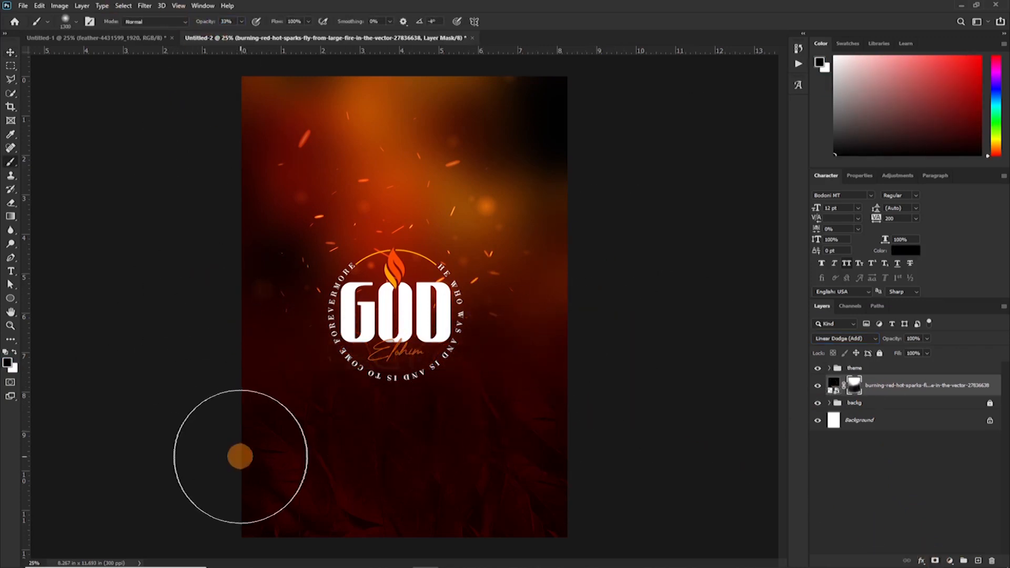
key(v)
mouse_move(253, 559)
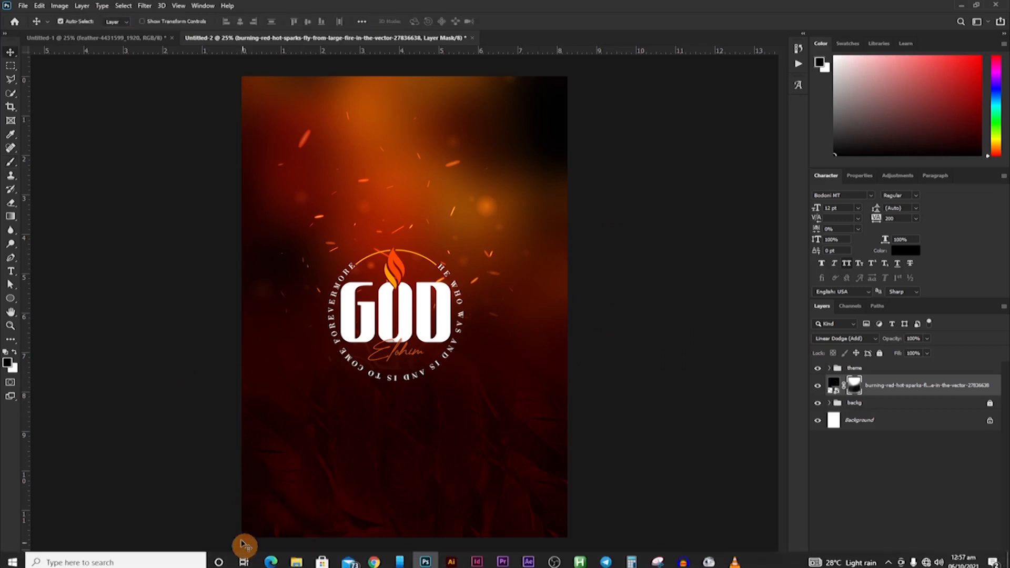
mouse_move(294, 562)
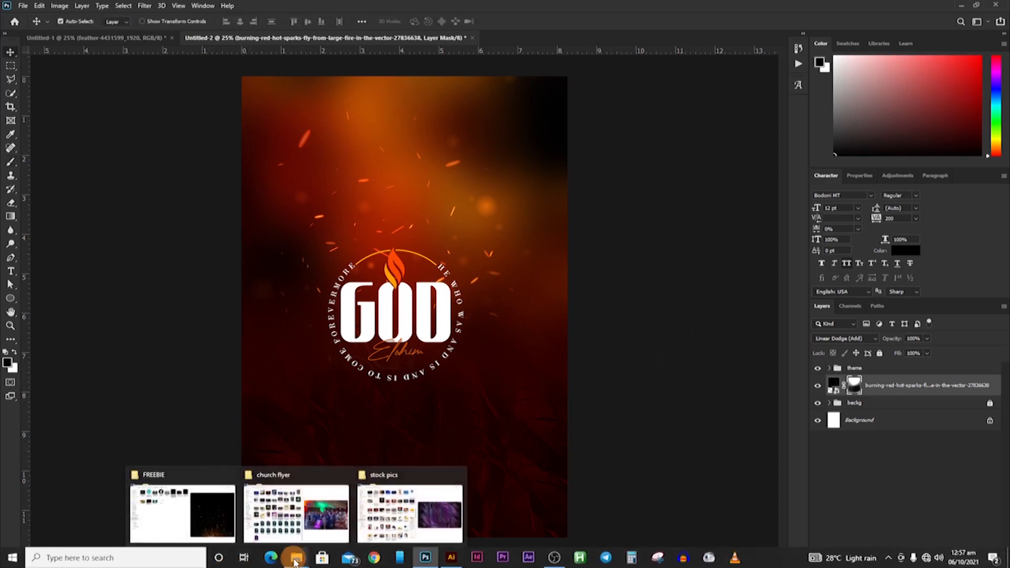
click(153, 506)
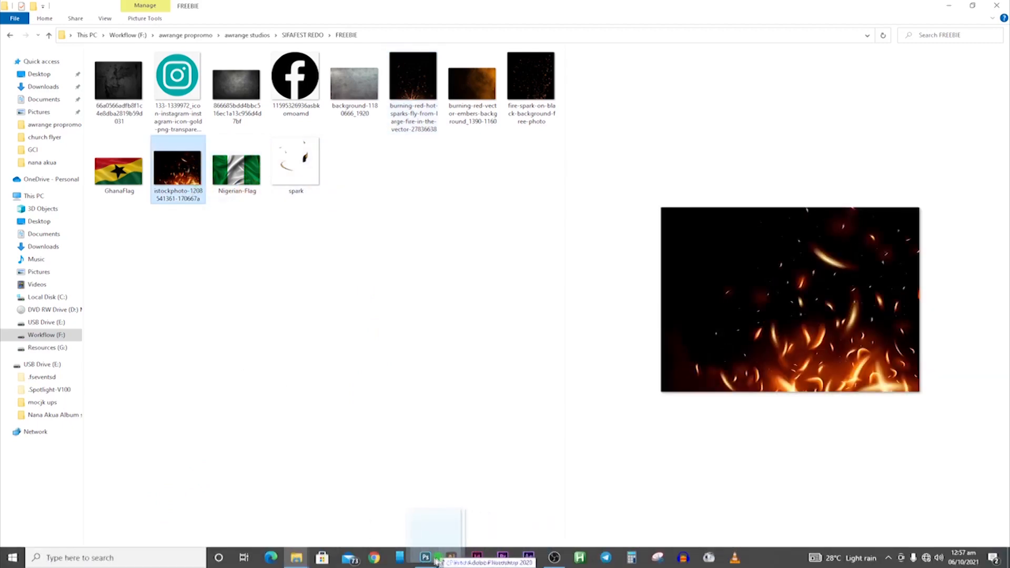
click(429, 559)
drag(431, 562, 489, 457)
drag(474, 396, 455, 327)
mouse_move(539, 348)
mouse_down()
mouse_move(525, 339)
mouse_move(567, 367)
mouse_up()
drag(448, 292, 451, 273)
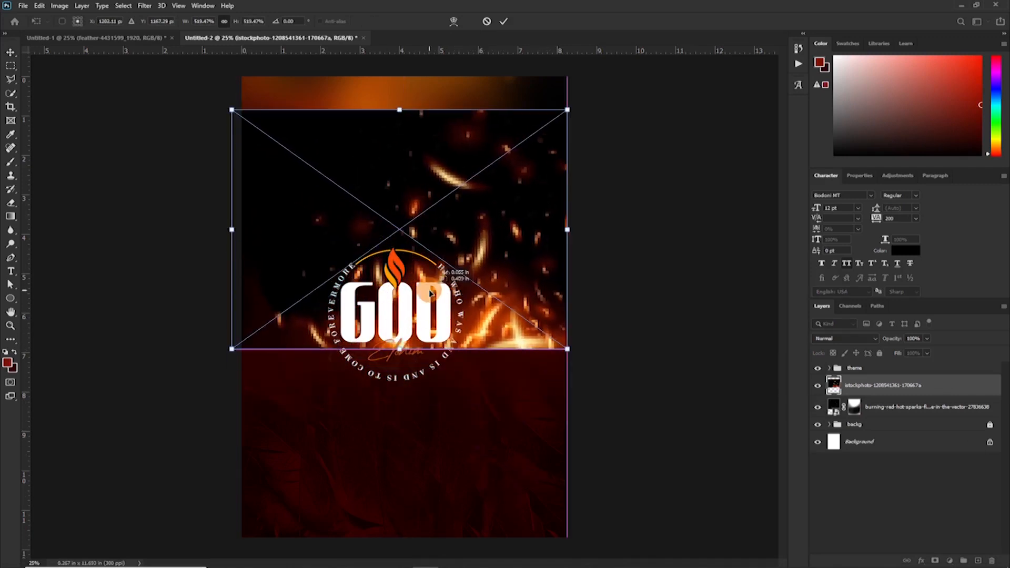
key(Return)
Step: Set the fire image to Linear Dodge (Add), add a layer mask and brush away its hard edges in black
click(862, 339)
click(834, 401)
click(934, 561)
key(b)
drag(568, 363, 261, 376)
drag(240, 92, 507, 142)
drag(579, 221, 544, 333)
Step: Lower the fire layer's opacity to 65%, reposition it, unlink its mask and brush away more of the fire around Elohim
key(v)
drag(898, 339, 881, 347)
drag(483, 277, 462, 287)
click(843, 385)
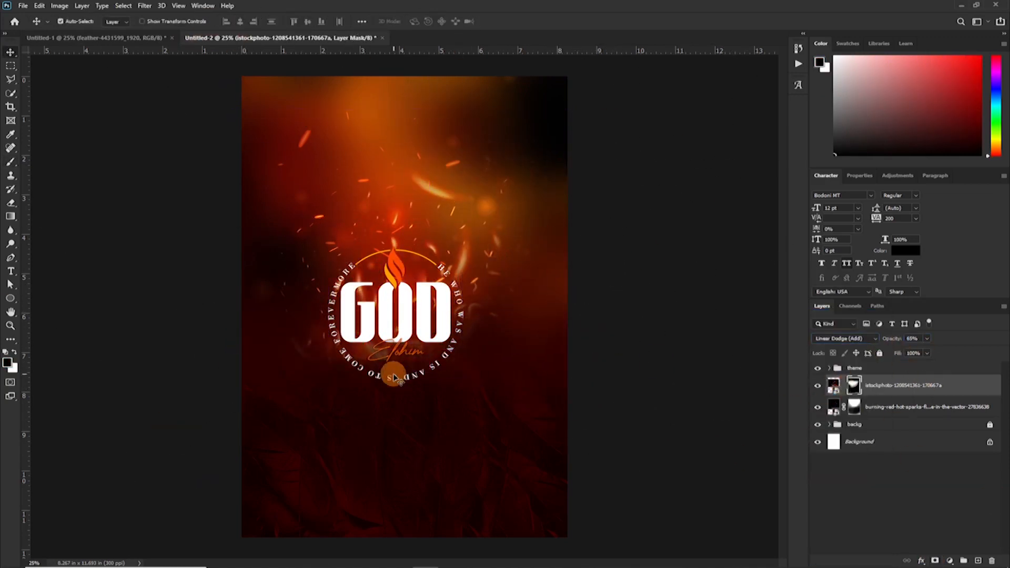
key(b)
drag(434, 368, 270, 365)
key(v)
Step: Move the burning-red-hot-sparks and fire image layers into the backg group
click(881, 423)
mouse_move(878, 385)
mouse_down()
mouse_move(874, 415)
mouse_move(861, 363)
mouse_up()
mouse_move(862, 407)
mouse_down()
mouse_move(862, 383)
mouse_move(879, 422)
mouse_up()
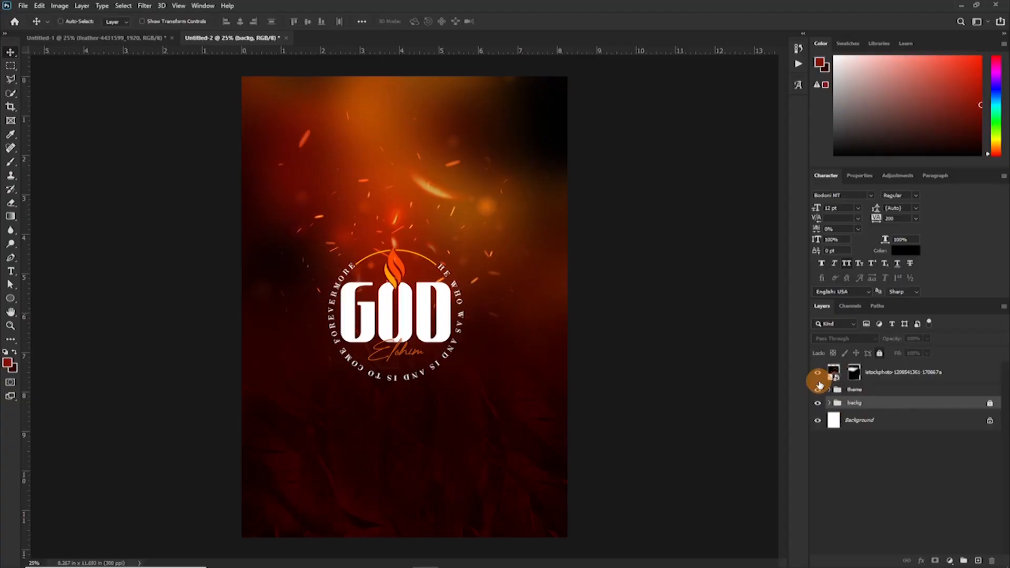
Step: Place the worshipping congregation photo from the church flyer folder and position it across the top of the flyer
key(ctrl+plus)
mouse_move(297, 559)
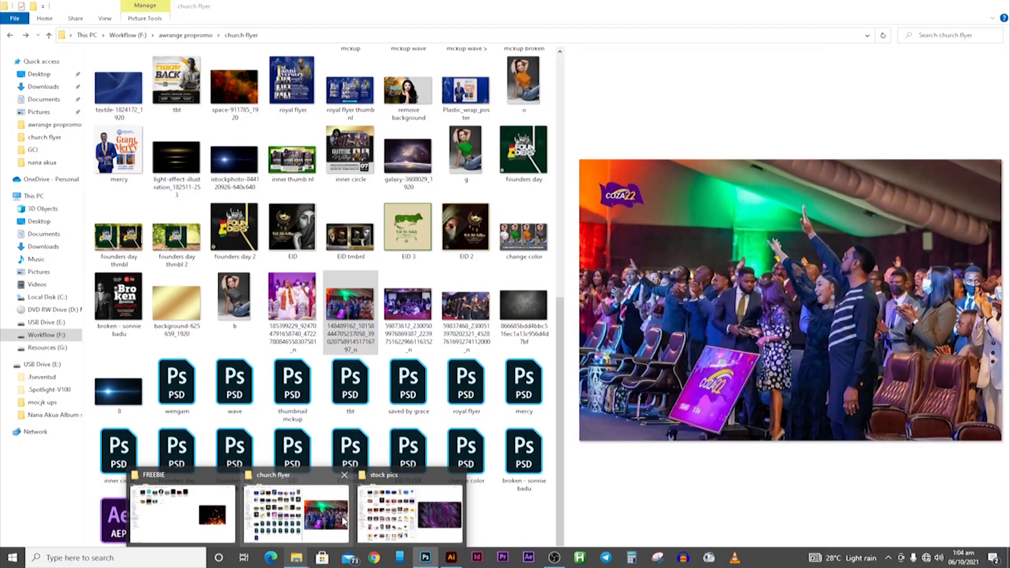
click(343, 521)
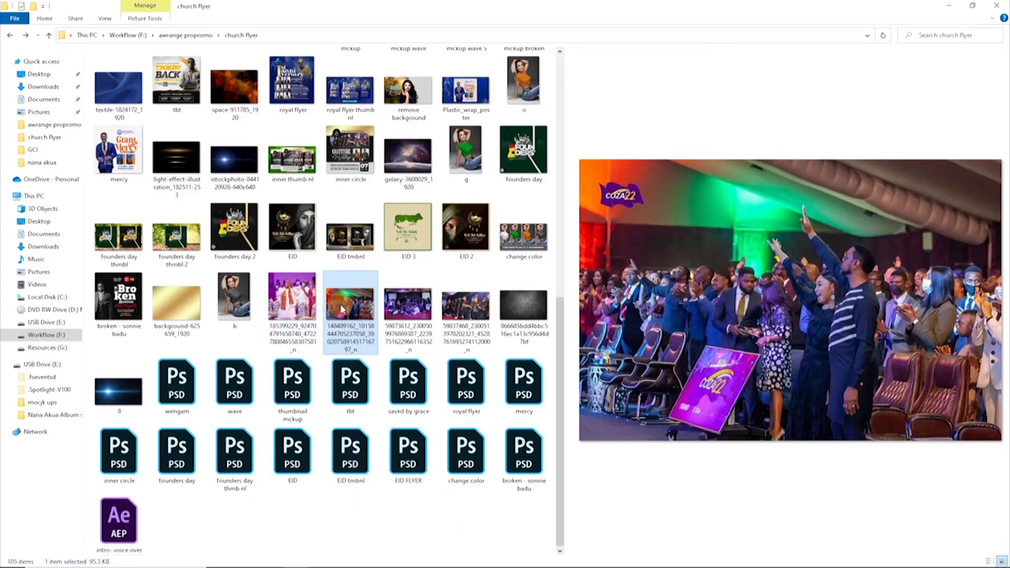
drag(341, 303, 661, 311)
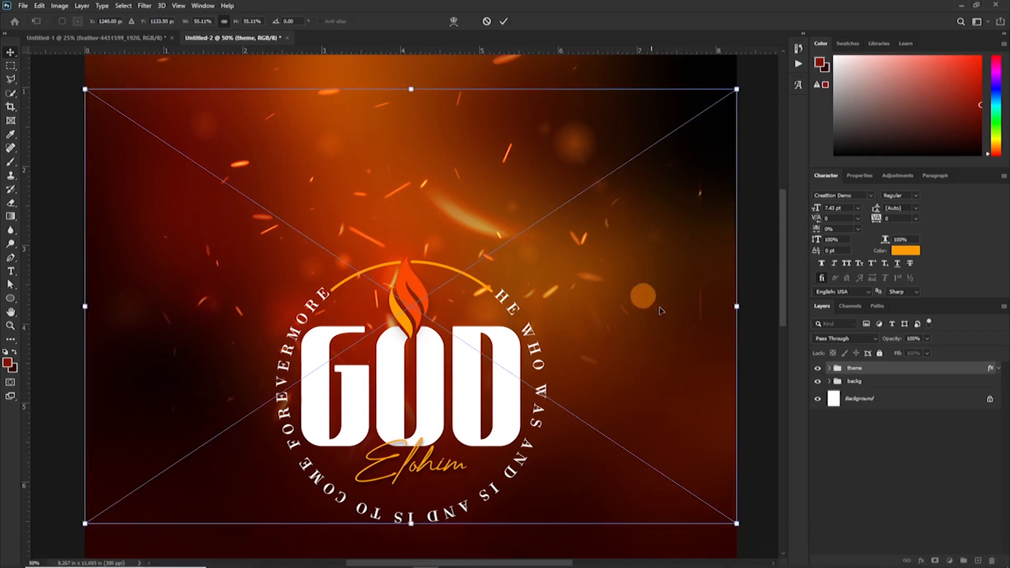
drag(551, 366, 556, 238)
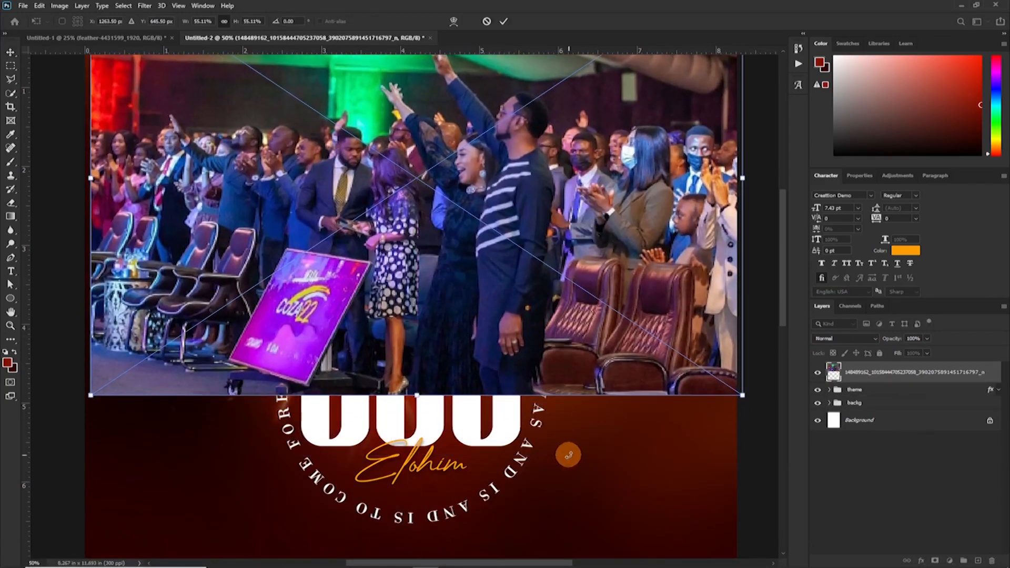
key(ctrl+minus)
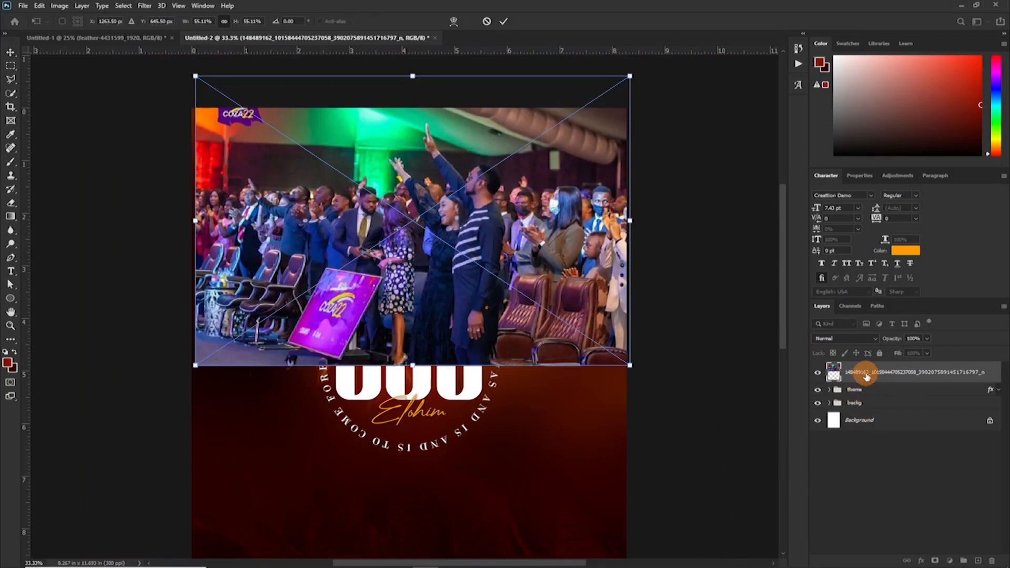
click(874, 382)
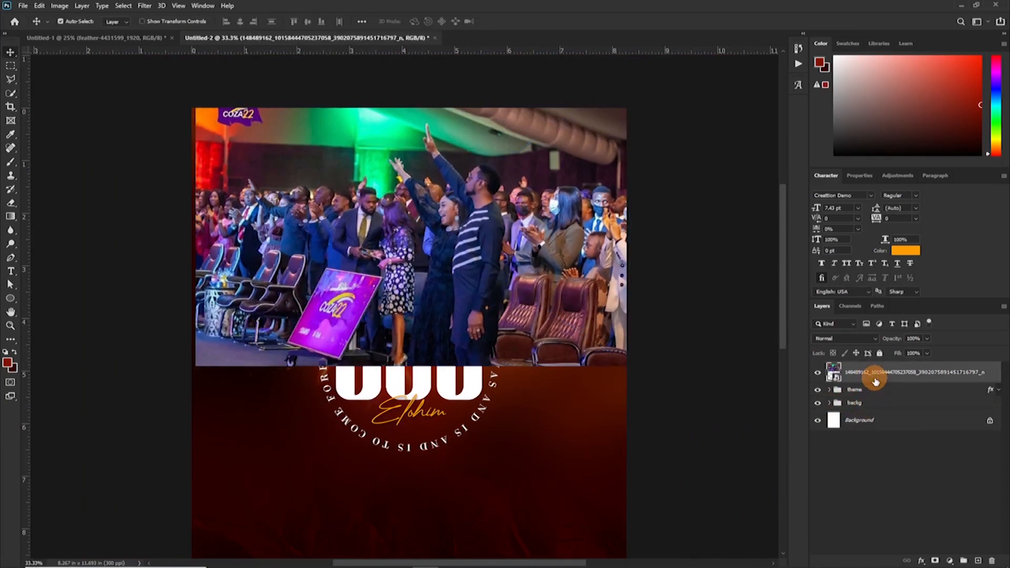
Step: Move the congregation photo into the backg group directly below Ellipse 1 and set its blend mode to Luminosity
click(836, 402)
drag(894, 372, 864, 474)
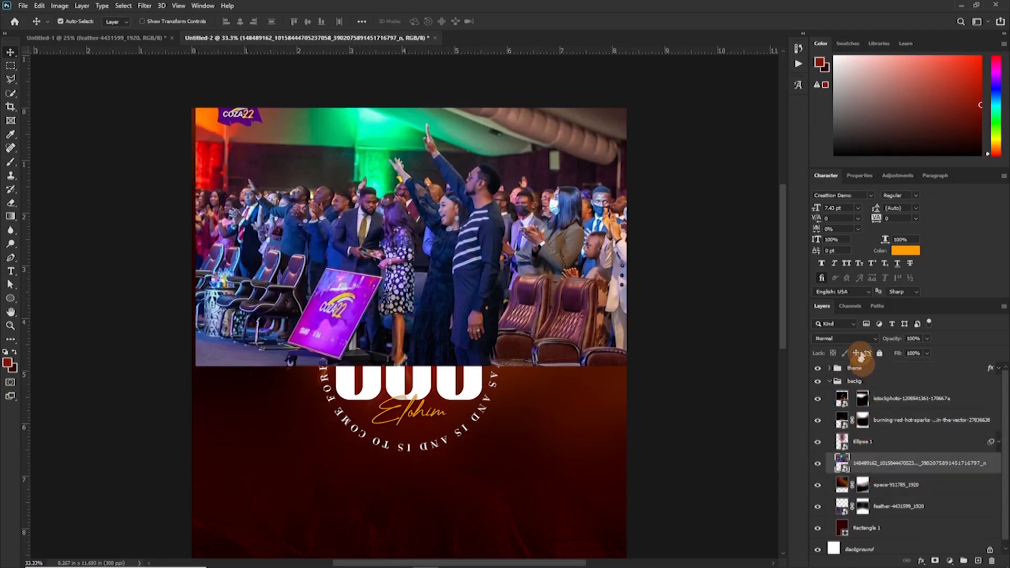
click(851, 339)
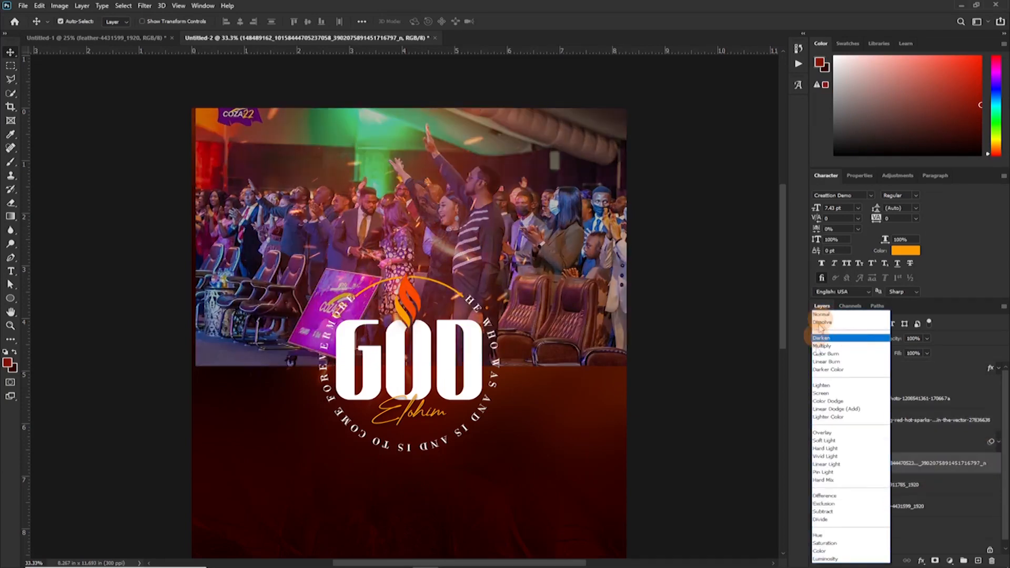
click(828, 559)
Step: Lower the congregation photo's opacity to 29%
key(1)
key(9)
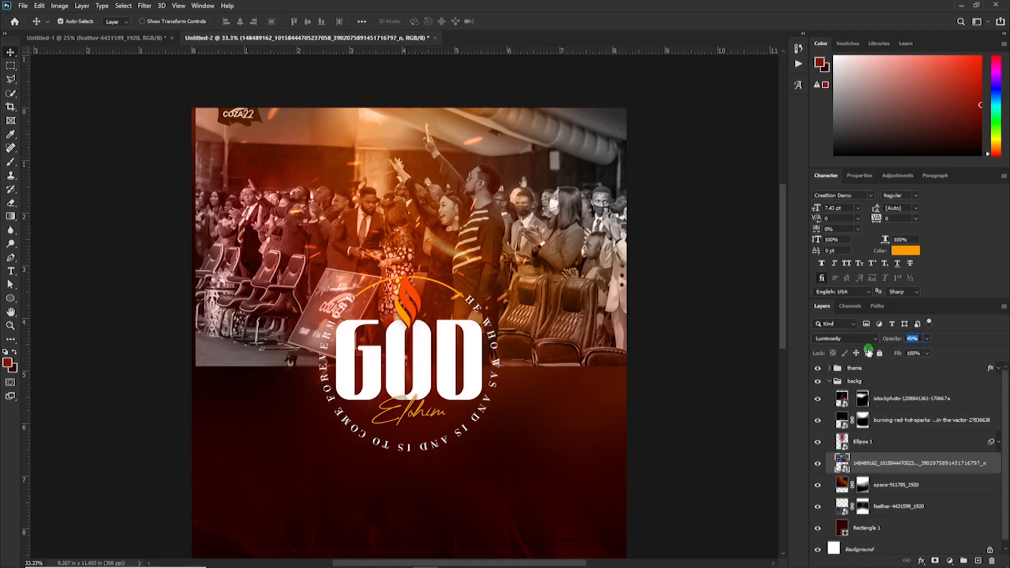
text(20)
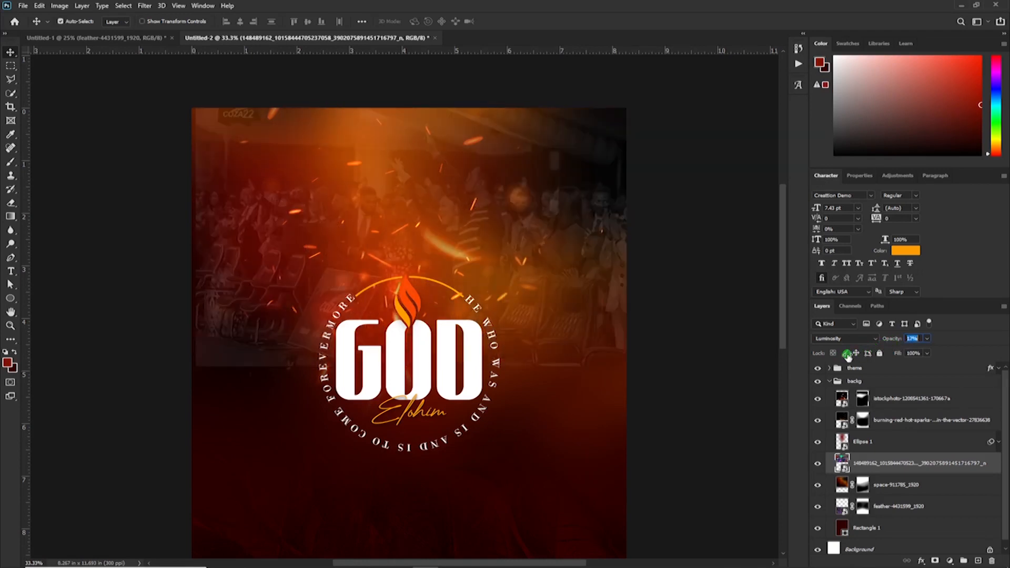
drag(854, 355, 851, 355)
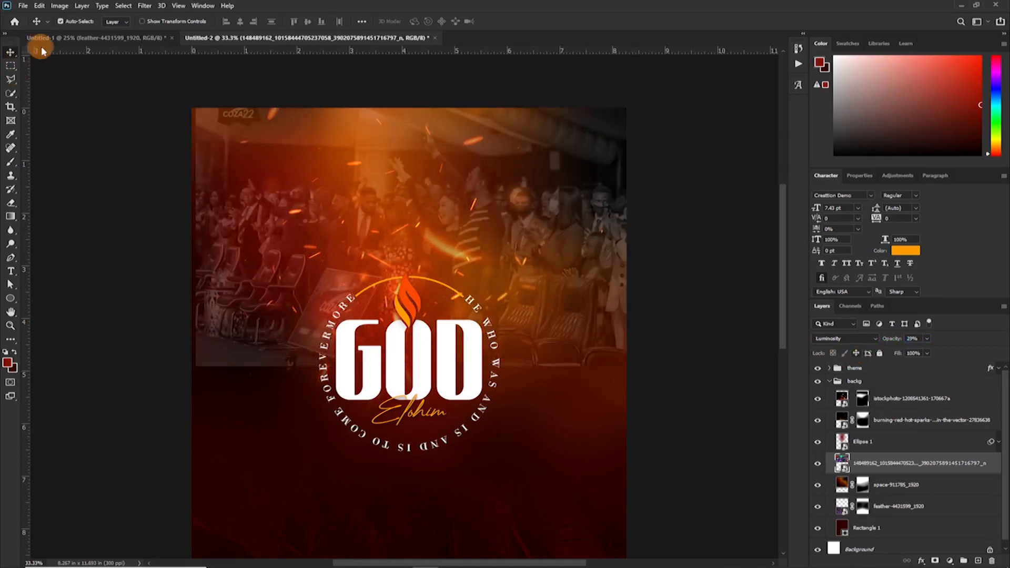
Step: Apply a light Gaussian Blur to the congregation photo, keeping the figures recognisable
click(145, 6)
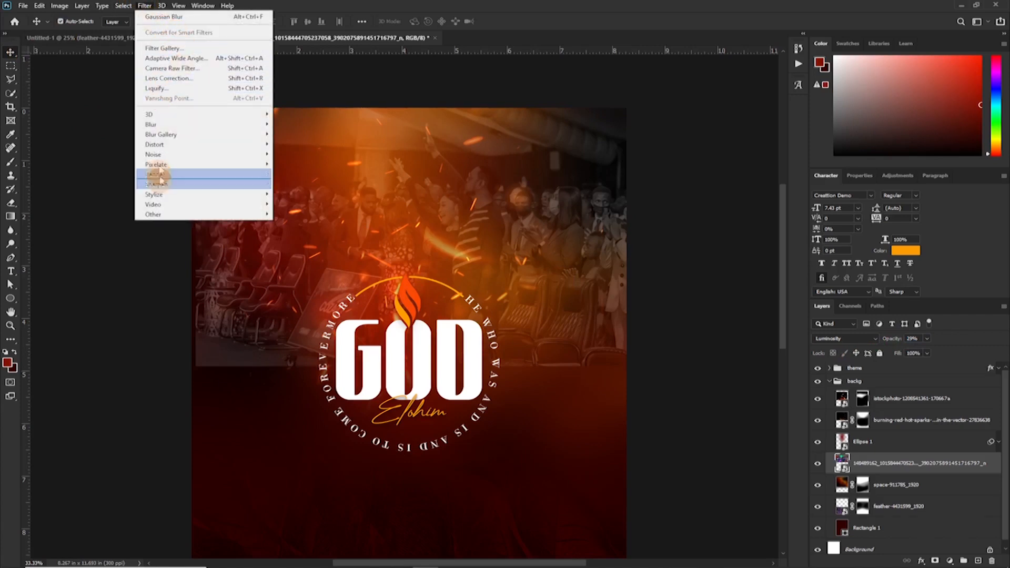
mouse_move(173, 125)
click(291, 163)
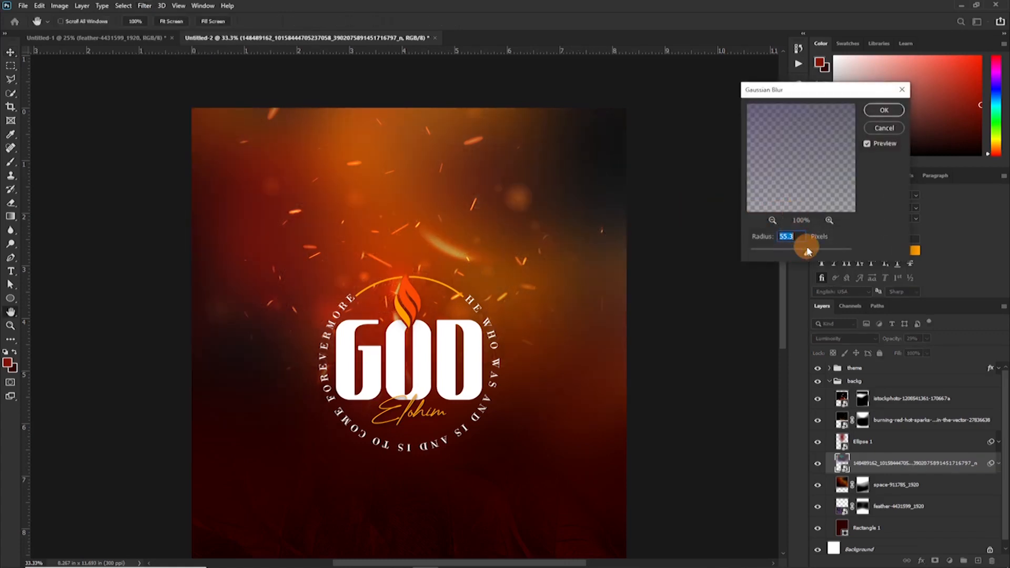
drag(796, 249, 779, 253)
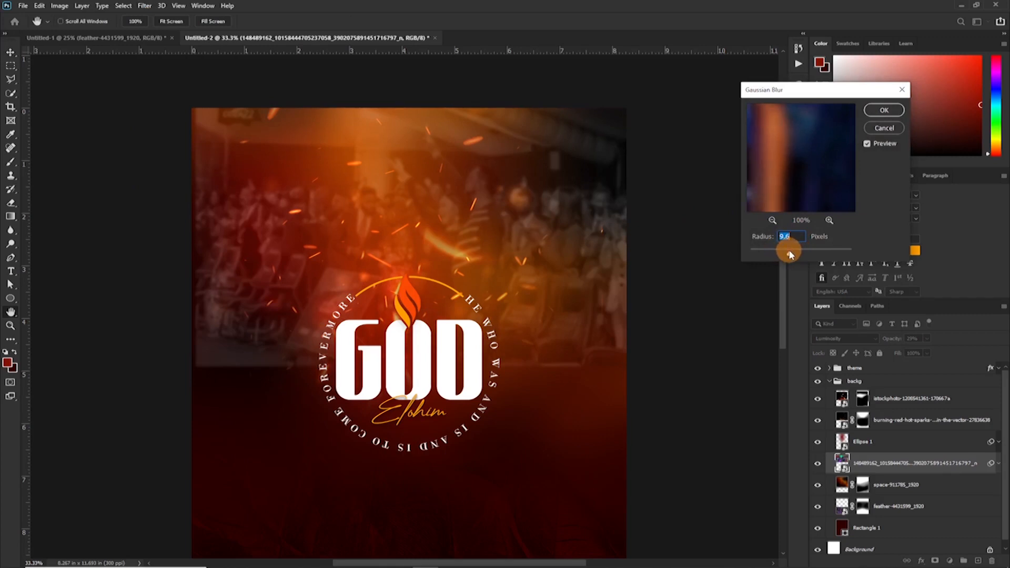
click(786, 237)
click(887, 110)
Step: Enlarge the blurred congregation photo so it extends past the flyer's edge
key(v)
key(ctrl+t)
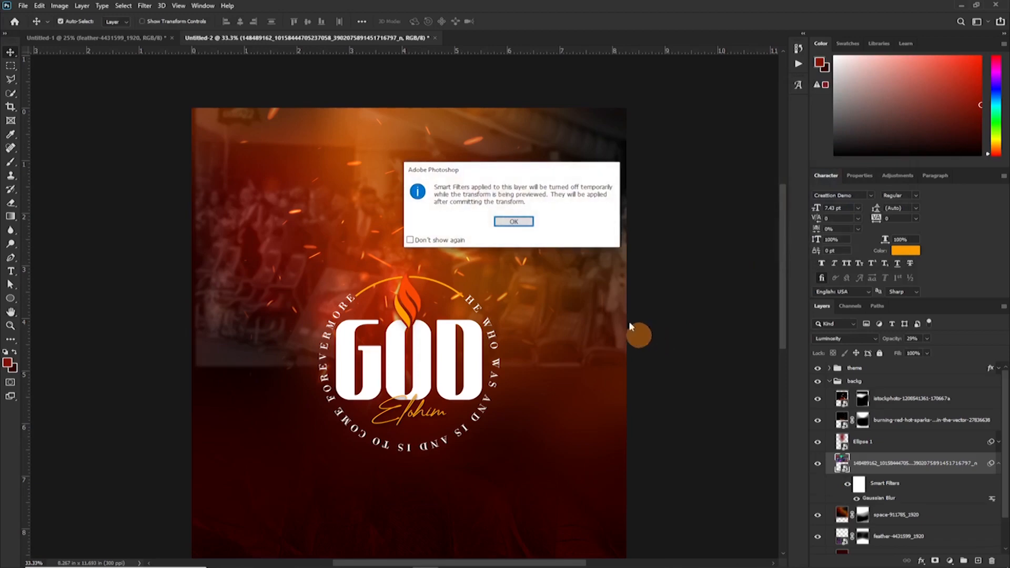
click(505, 222)
drag(630, 363, 693, 422)
click(505, 22)
Step: Add a layer mask to the congregation photo and fade its lower edge into the background with the soft black brush
click(934, 561)
key(b)
drag(605, 378, 198, 390)
key(v)
scroll(469, 356, down, 1)
key(ctrl+plus)
key(ctrl+minus)
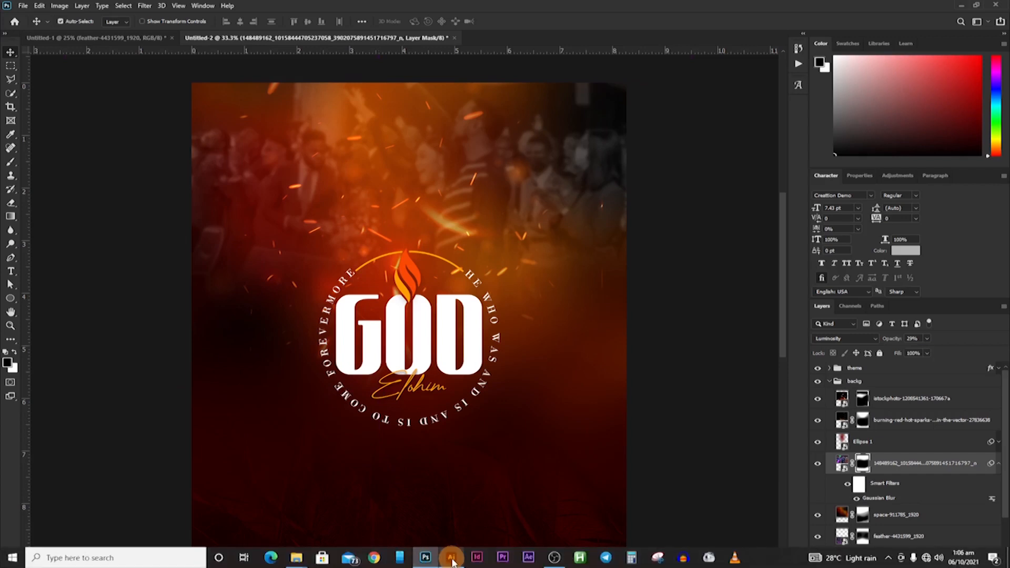
Step: Switch to Illustrator and bring the NH laurel logo into the Photoshop flyer as a Vector Smart Object
click(451, 557)
drag(621, 367, 613, 352)
drag(577, 301, 412, 172)
drag(453, 212, 452, 211)
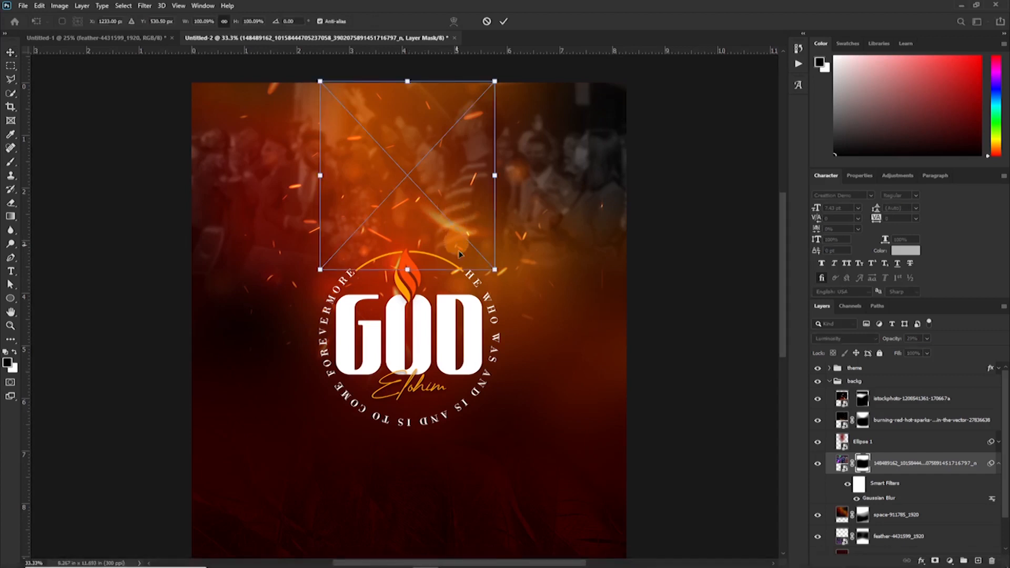
Step: Scale the NH logo to about 32% above the title and move its layer to the top of the backg group
drag(495, 269, 439, 155)
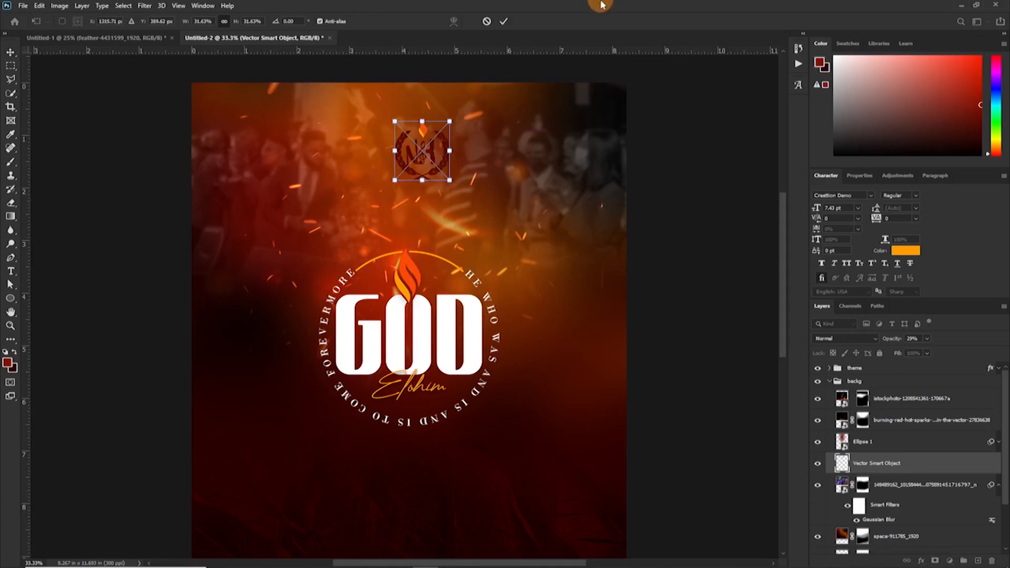
click(502, 22)
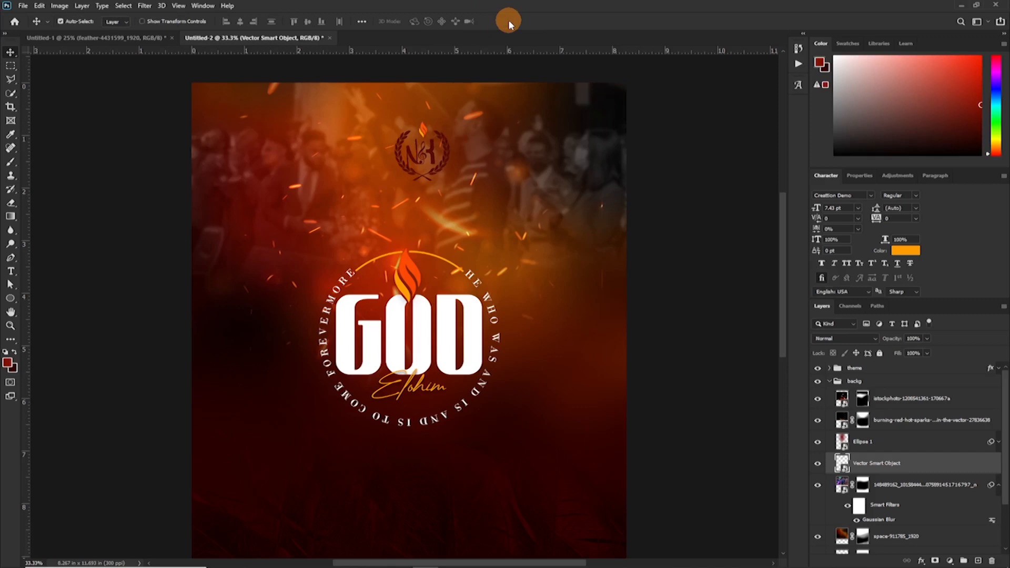
click(908, 464)
drag(905, 460, 873, 399)
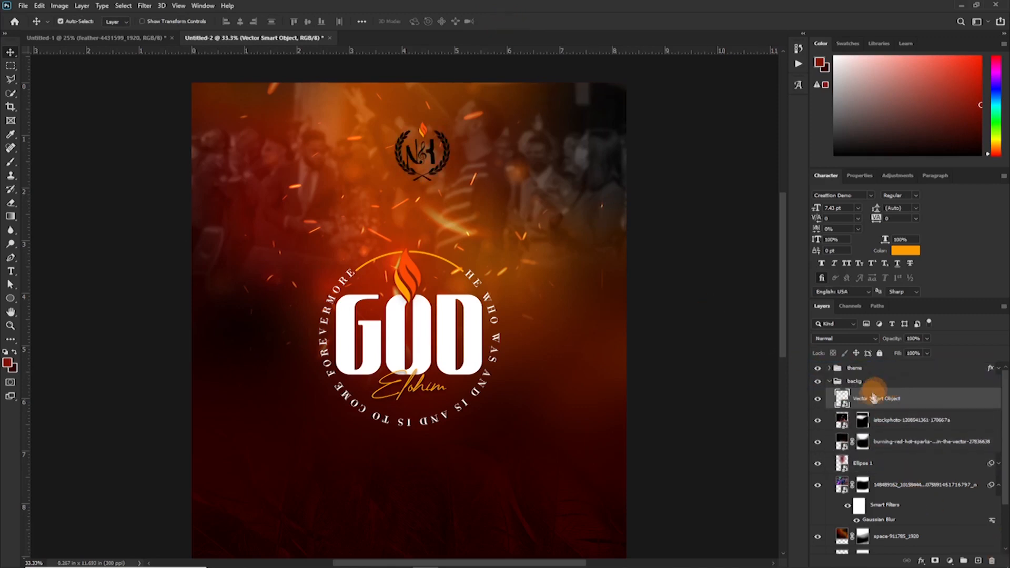
Step: Apply a white Color Overlay to the NH logo and shift it slightly left so it sits above the title
double_click(945, 408)
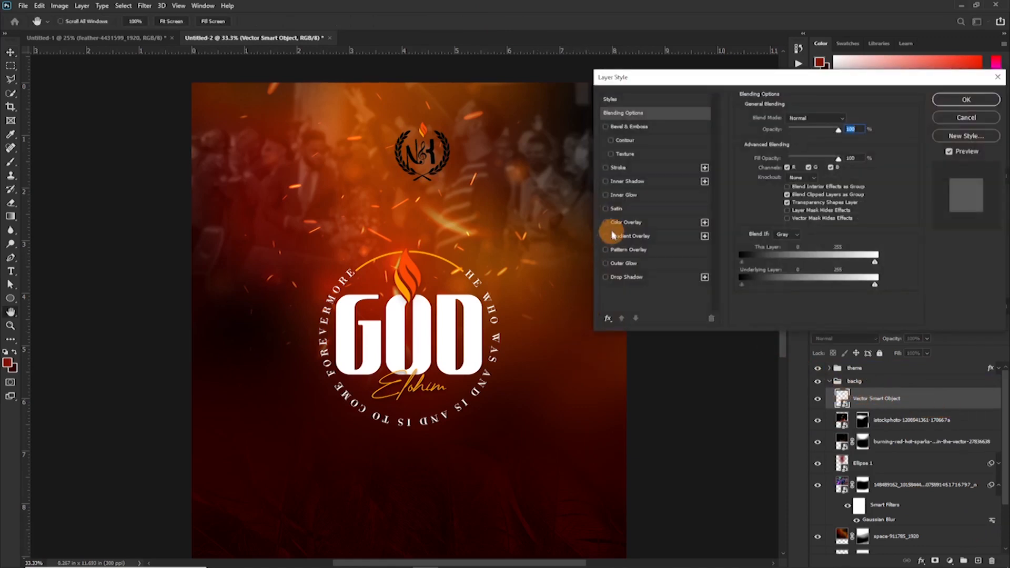
click(610, 226)
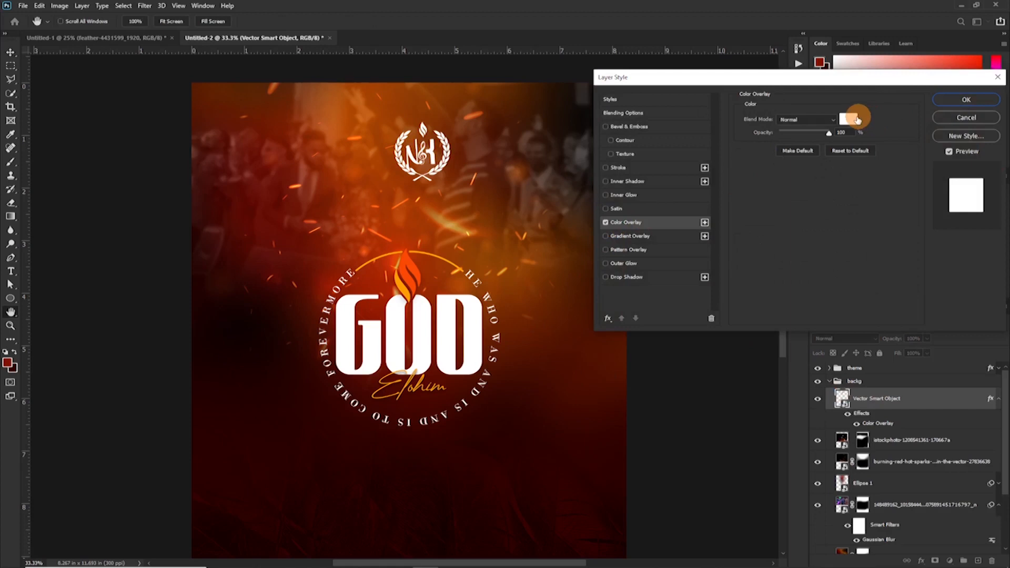
click(856, 119)
click(922, 142)
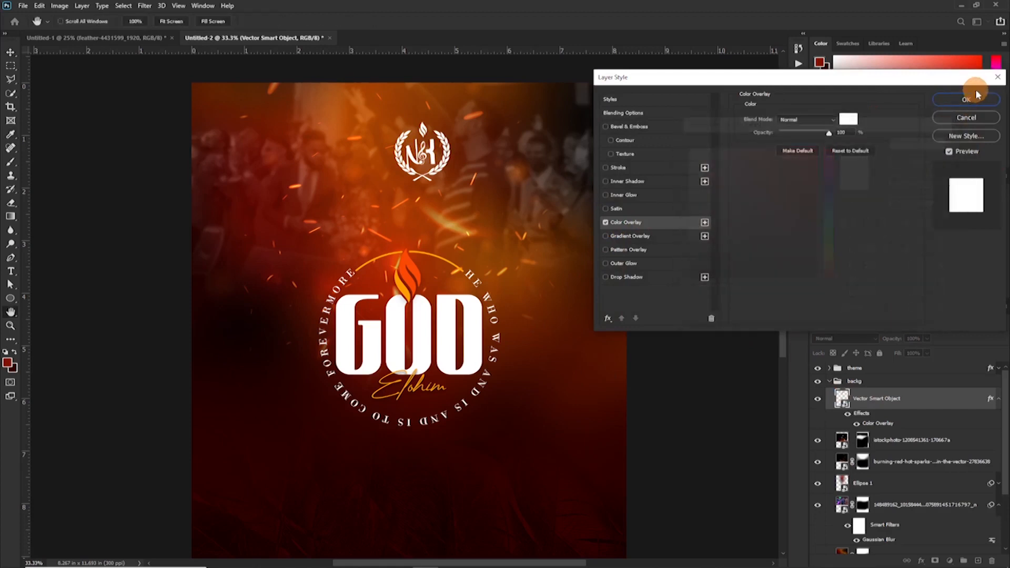
click(966, 100)
key(v)
drag(431, 211, 416, 212)
Step: Add the white Montserrat name caption directly under the NH logo and place a duplicate reading "presents" below it
key(t)
click(372, 211)
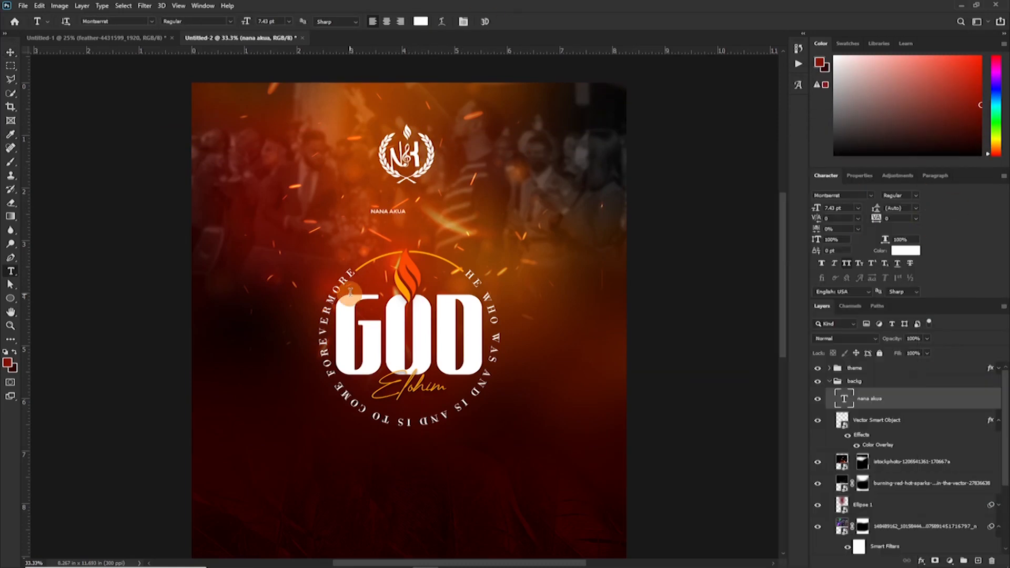
drag(400, 210, 442, 218)
double_click(414, 209)
text(p)
click(501, 24)
Step: Format the PRESENTS text in Bodoni MT Bold at 10.43 pt with 1400 tracking and recentre it under the logo
click(872, 197)
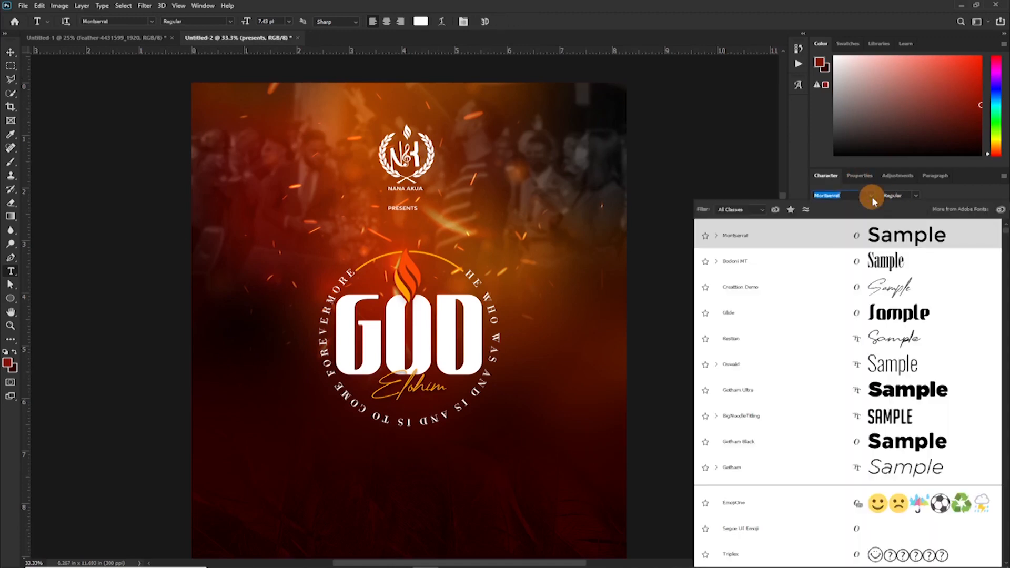
click(883, 262)
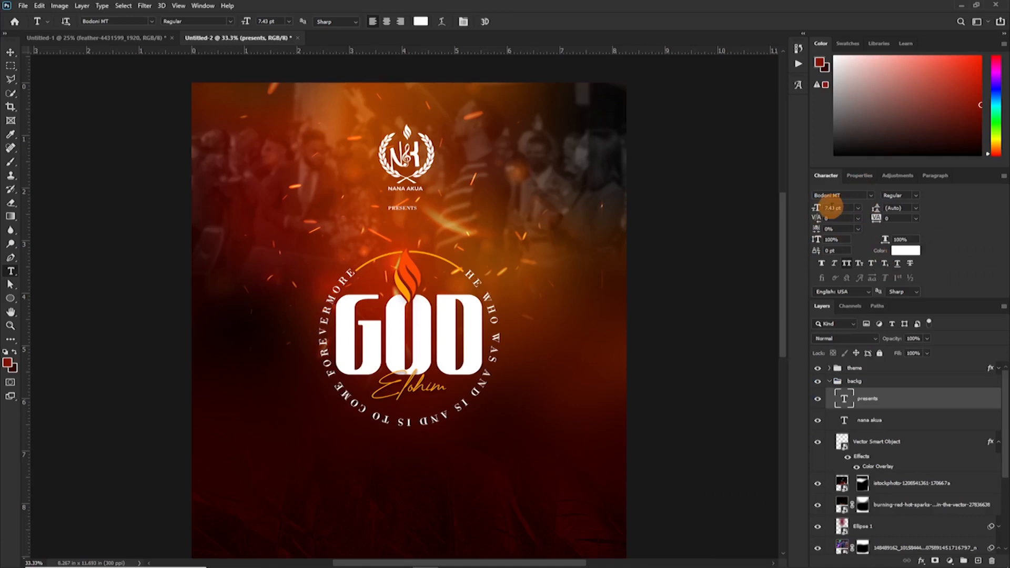
click(876, 223)
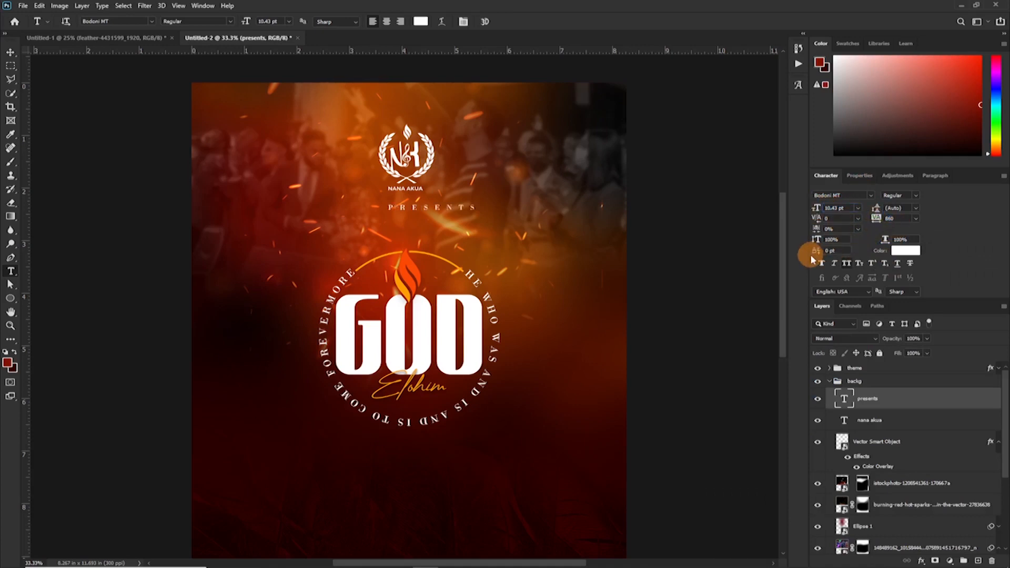
drag(875, 252, 873, 252)
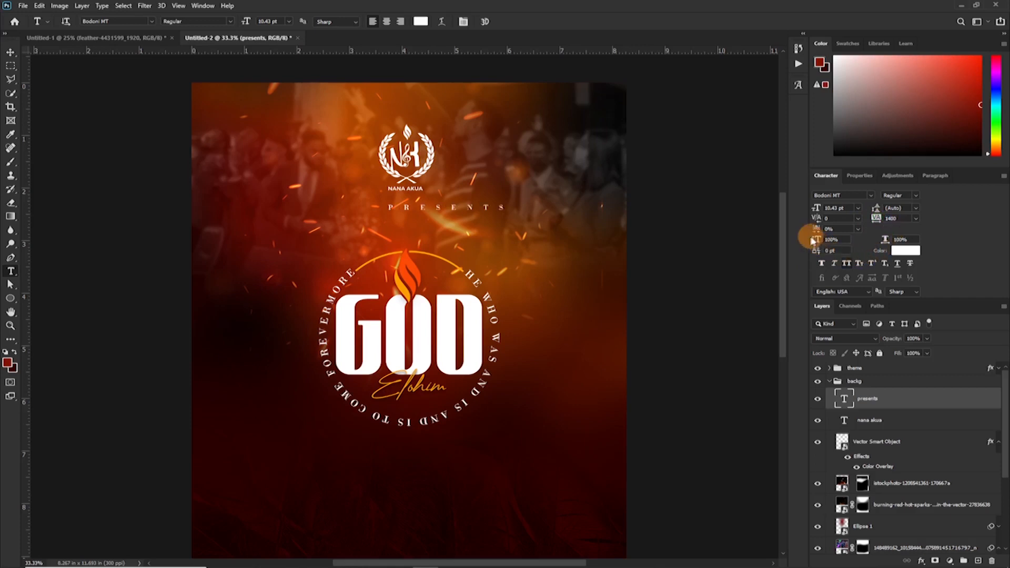
key(v)
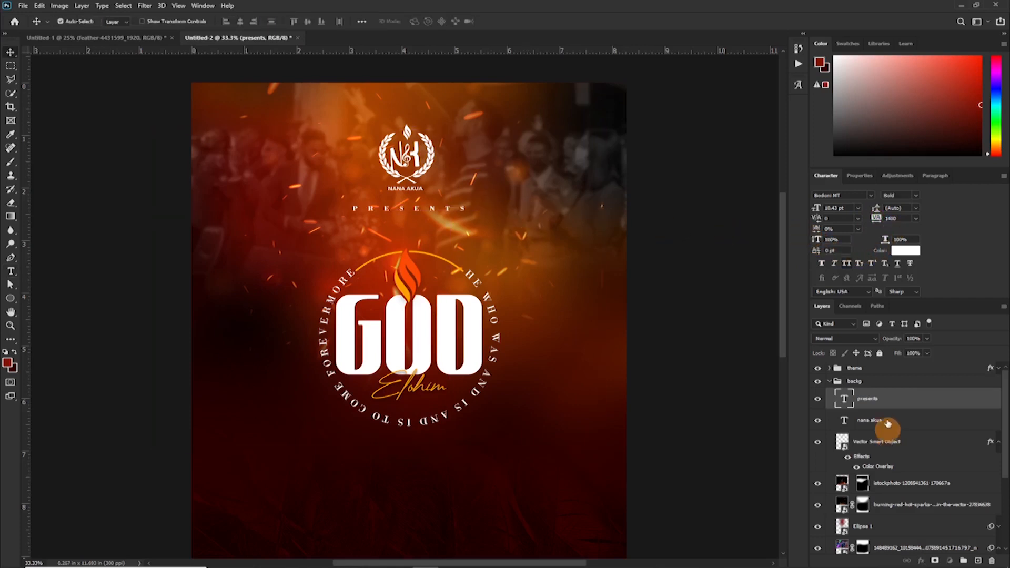
Step: Group the NH logo with its two text layers above the theme group, name the group logo, and collapse the backg group
shift+click(889, 435)
drag(882, 403, 875, 372)
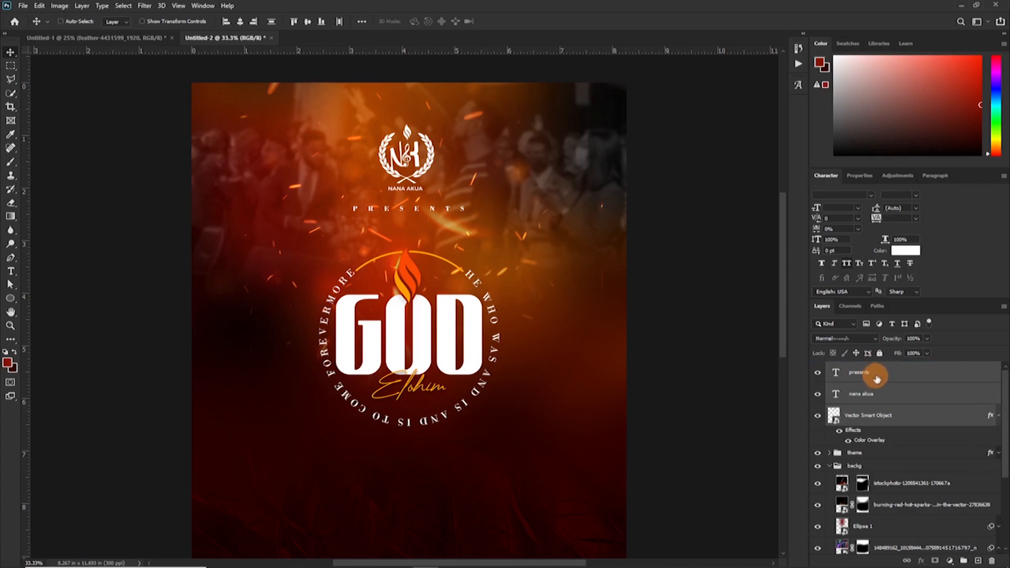
key(ctrl+g)
click(831, 395)
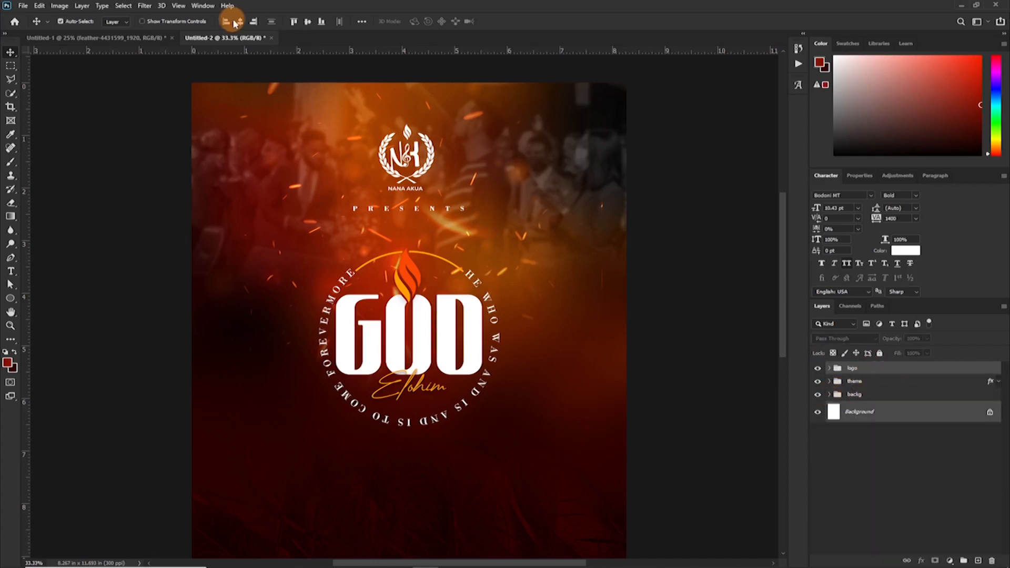
Step: Centre the NH logo, its name caption and the PRESENTS text horizontally on the Background layer, and collapse the logo group
click(240, 22)
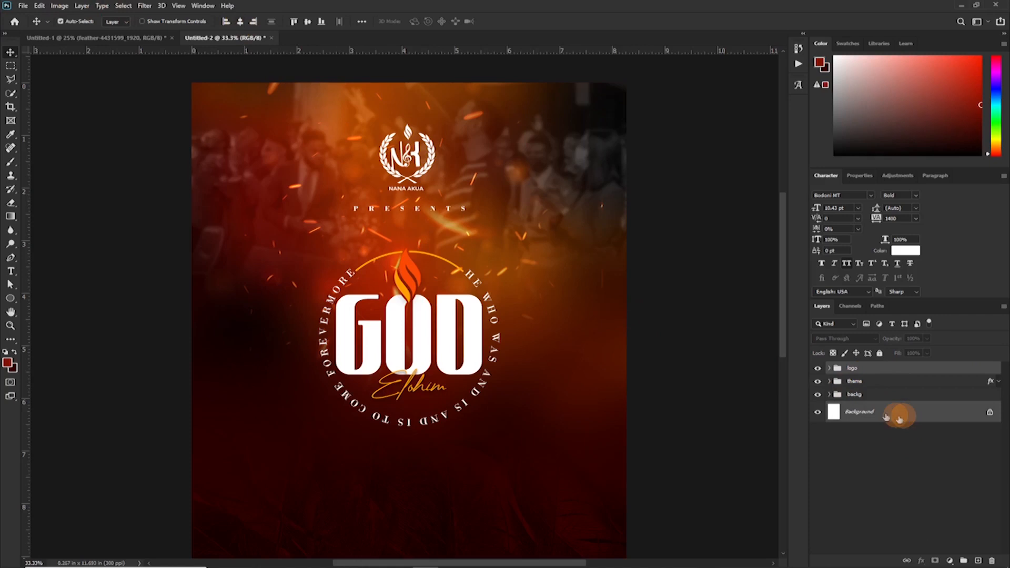
click(829, 368)
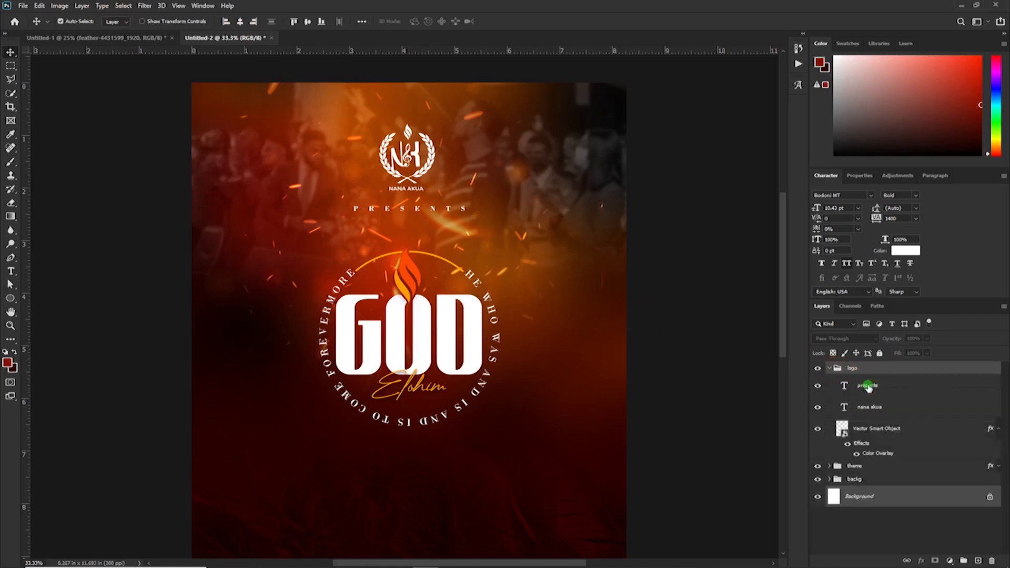
shift+click(862, 430)
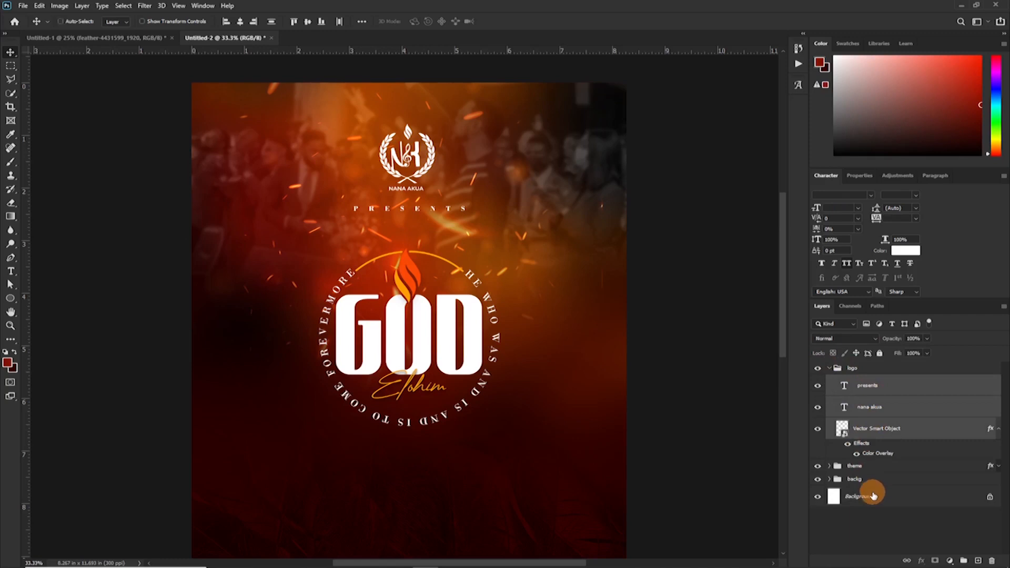
ctrl+click(880, 498)
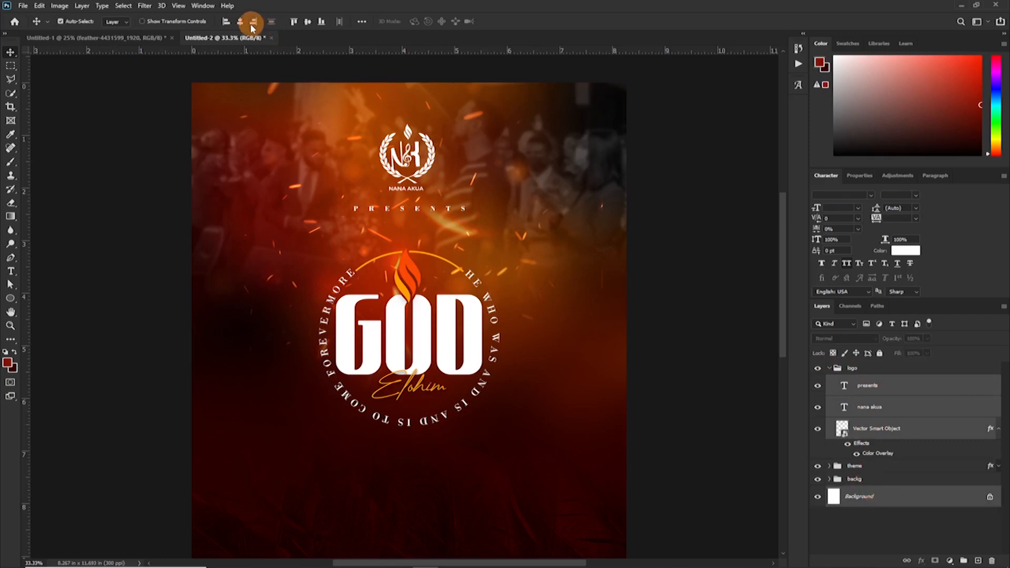
click(241, 21)
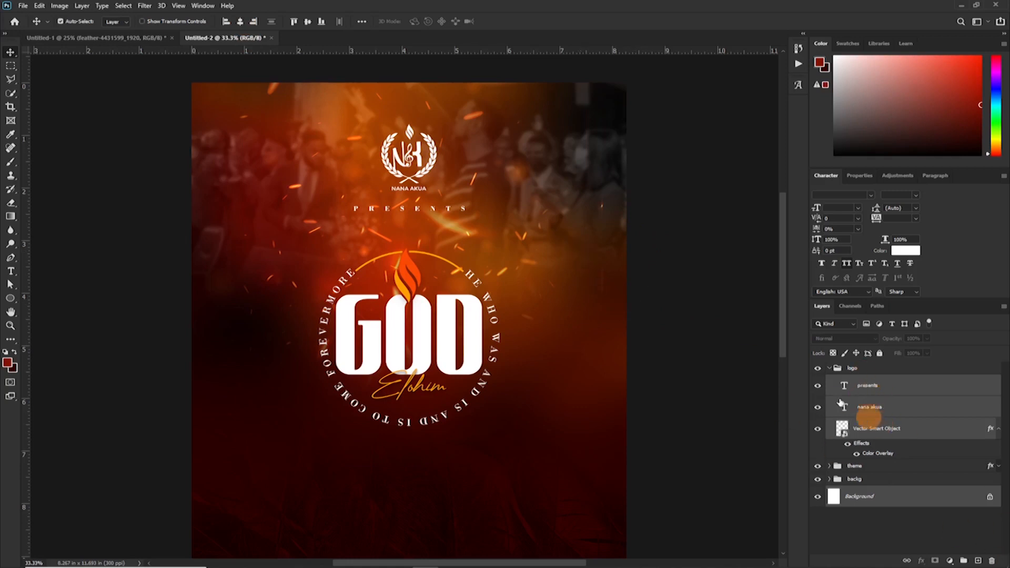
click(834, 372)
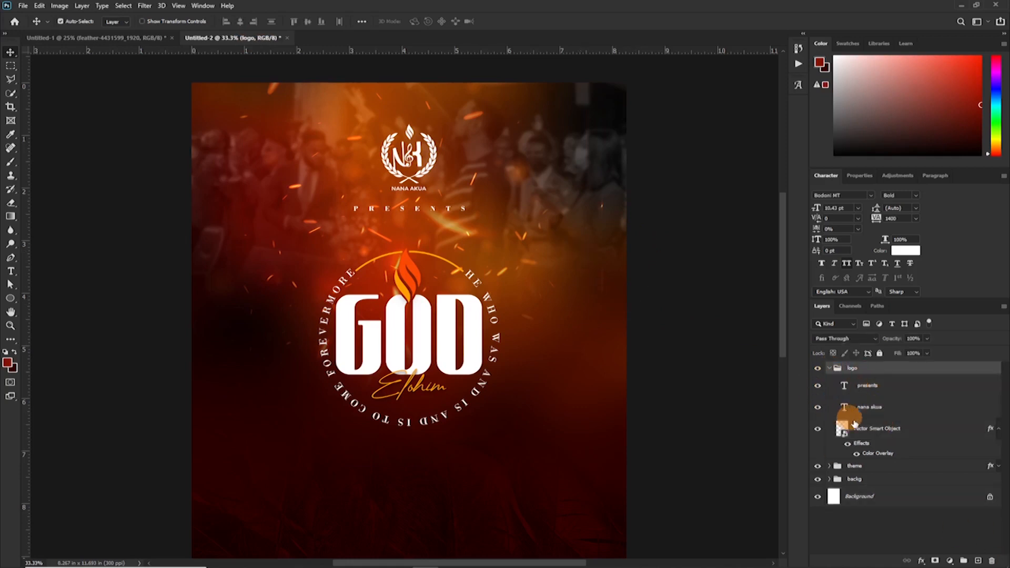
click(829, 369)
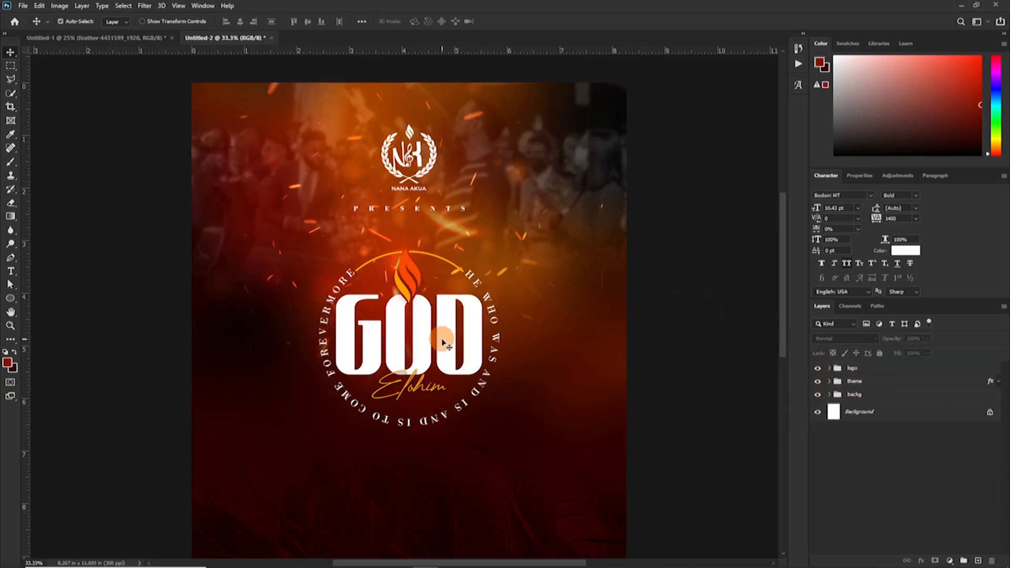
Step: Move the theme group with the GOD Elohim title slightly up, closer to the PRESENTS text
click(889, 381)
key(ctrl+t)
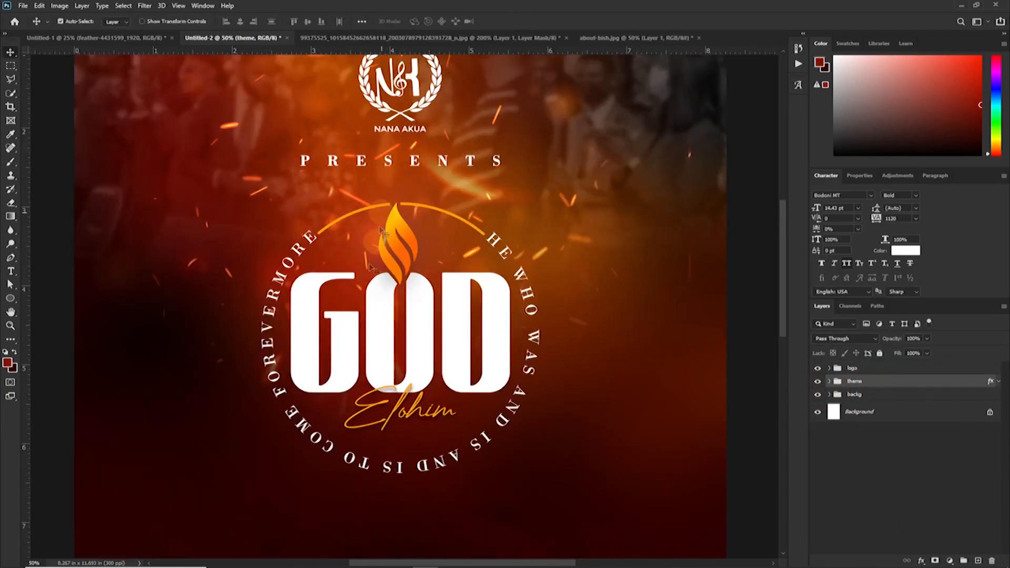
Step: Examine the flyer's empty lower area and the two open portrait cut-out documents, ending back on the flyer
scroll(444, 299, down, 2)
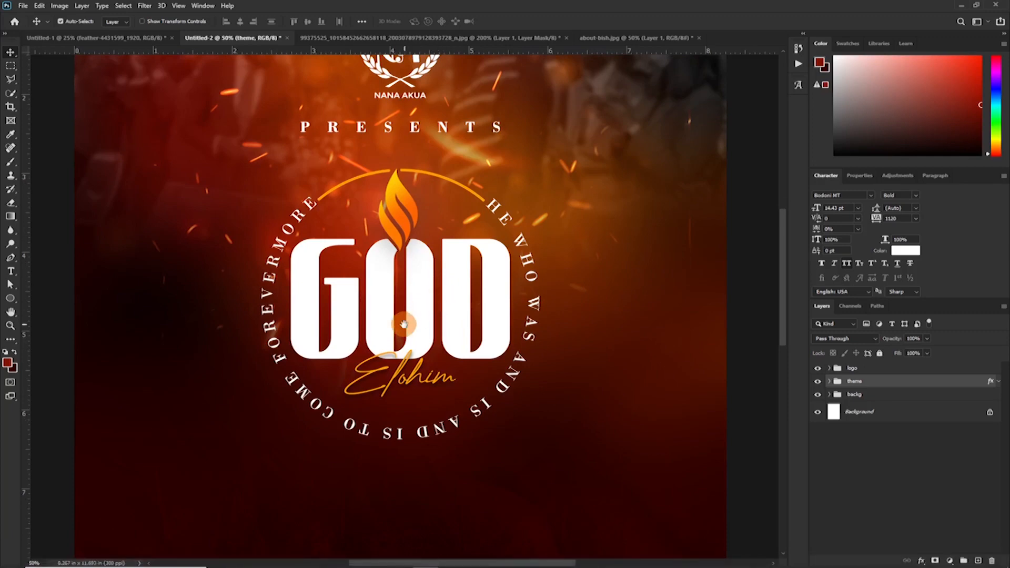
scroll(439, 297, down, 5)
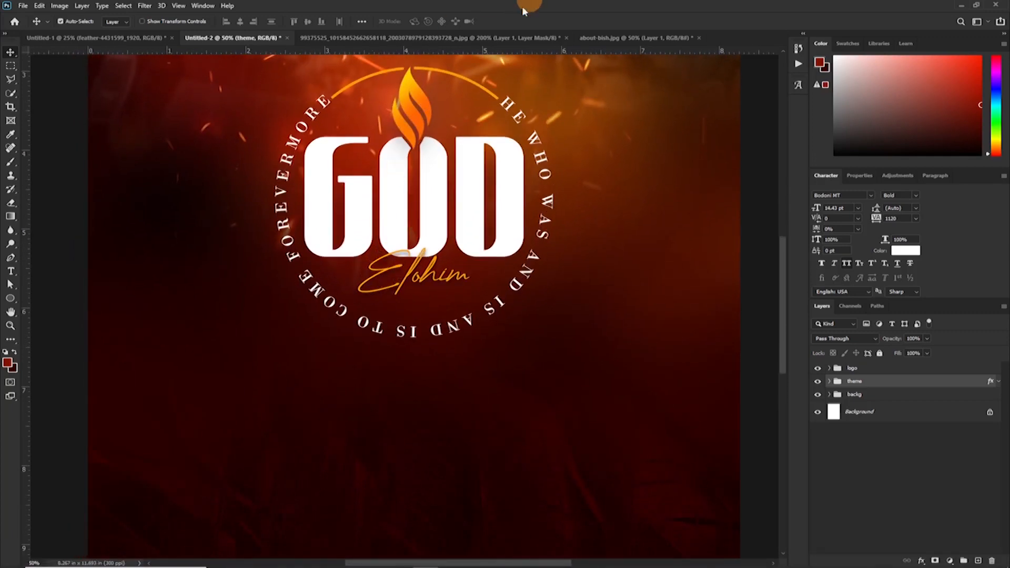
click(484, 37)
drag(583, 324, 515, 157)
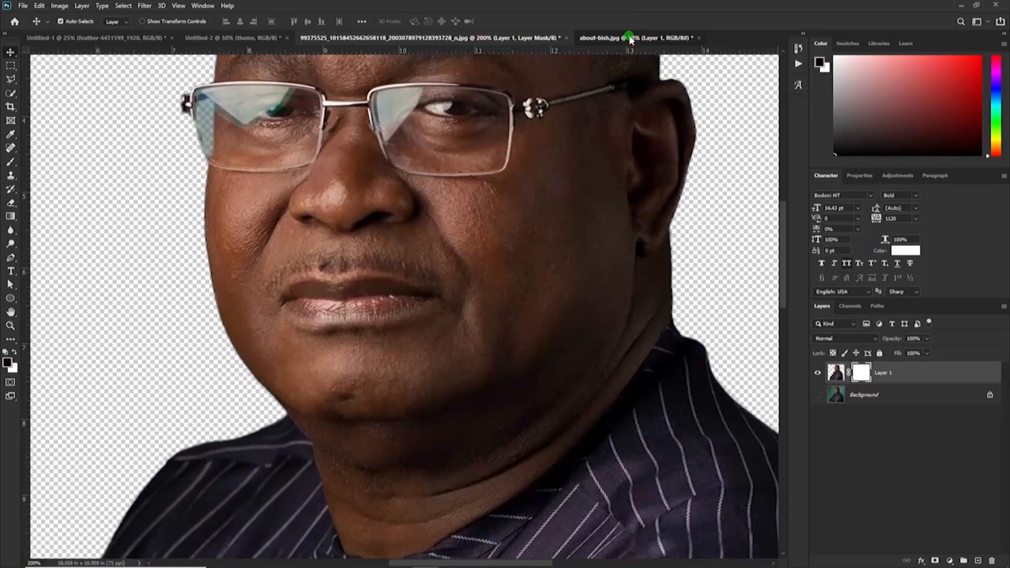
click(634, 38)
click(379, 37)
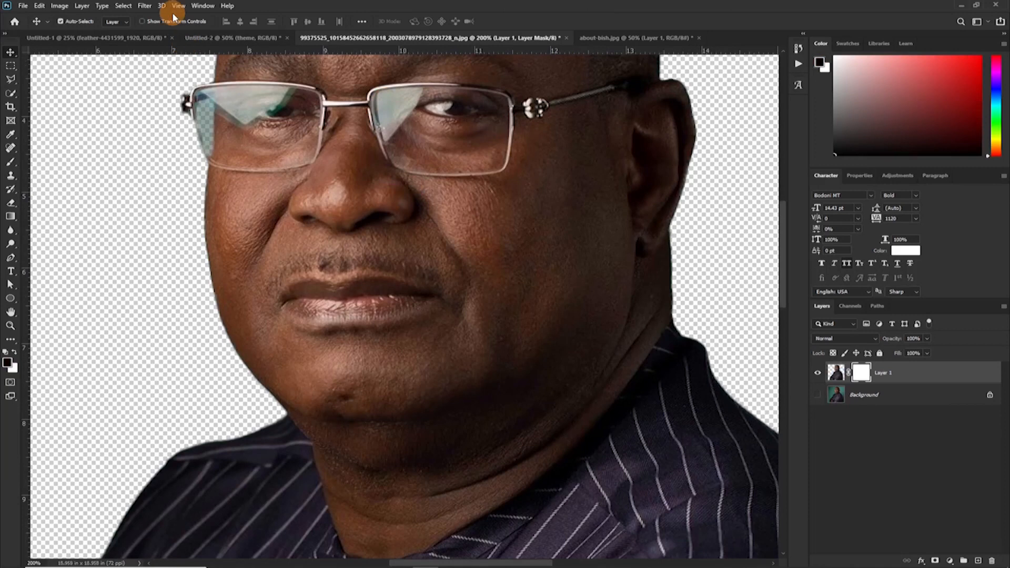
click(210, 37)
Step: Draw a black rounded rectangle of about 496 × 624 px with a 27 px corner radius below the title
drag(404, 320, 407, 210)
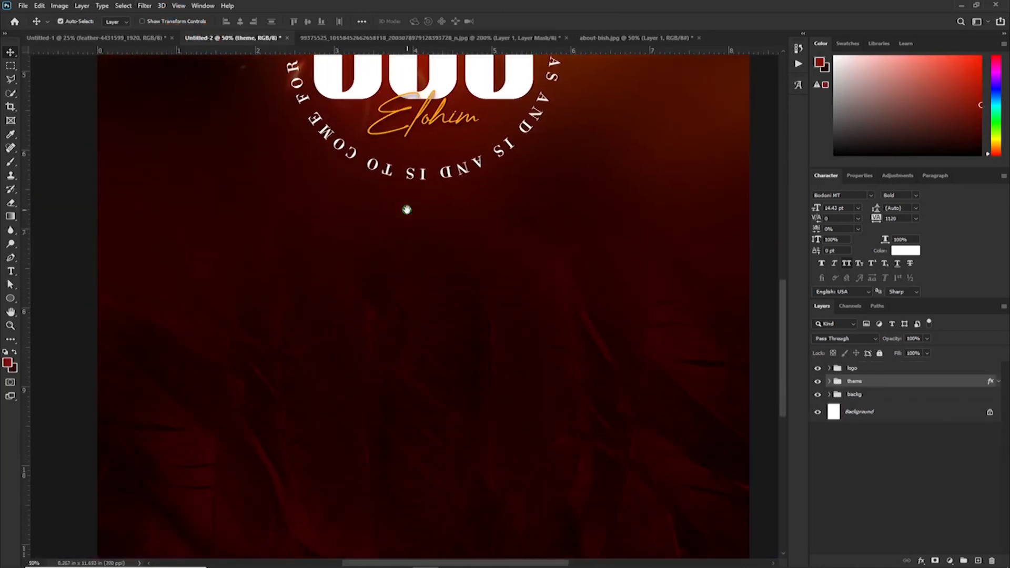
right_click(10, 298)
click(79, 302)
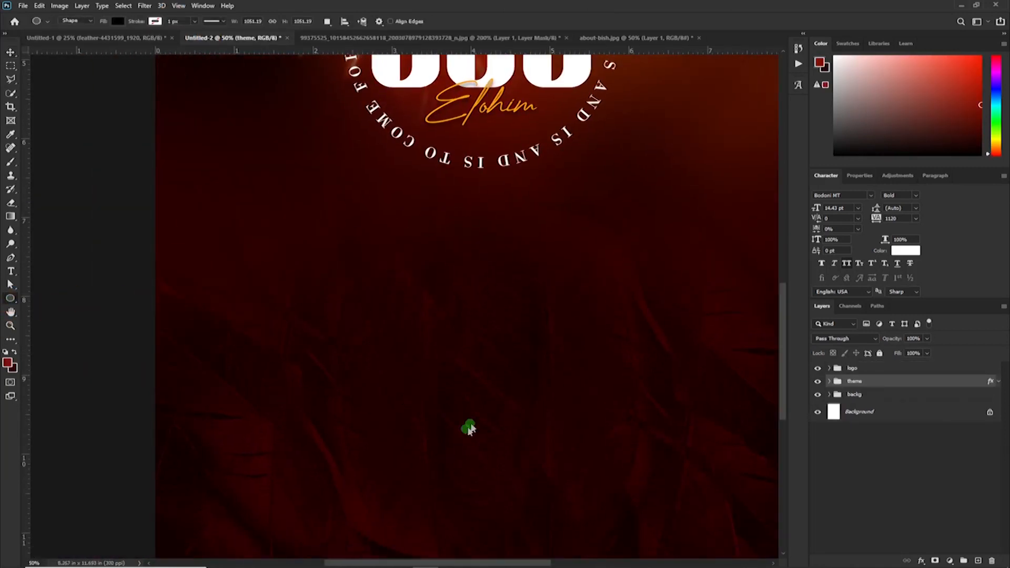
drag(332, 380, 477, 212)
key(ctrl+z)
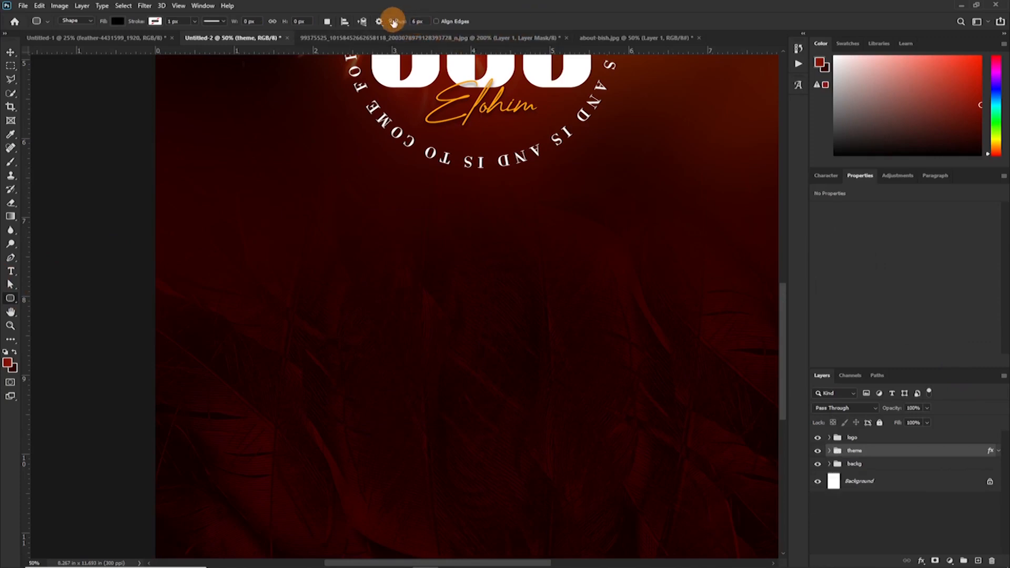
text(27)
key(Return)
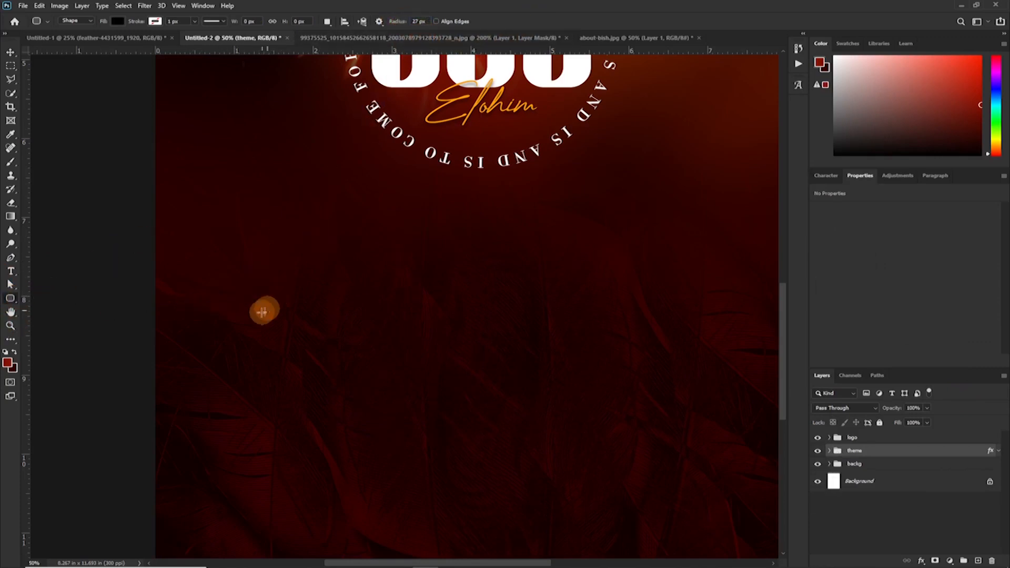
drag(258, 254, 389, 420)
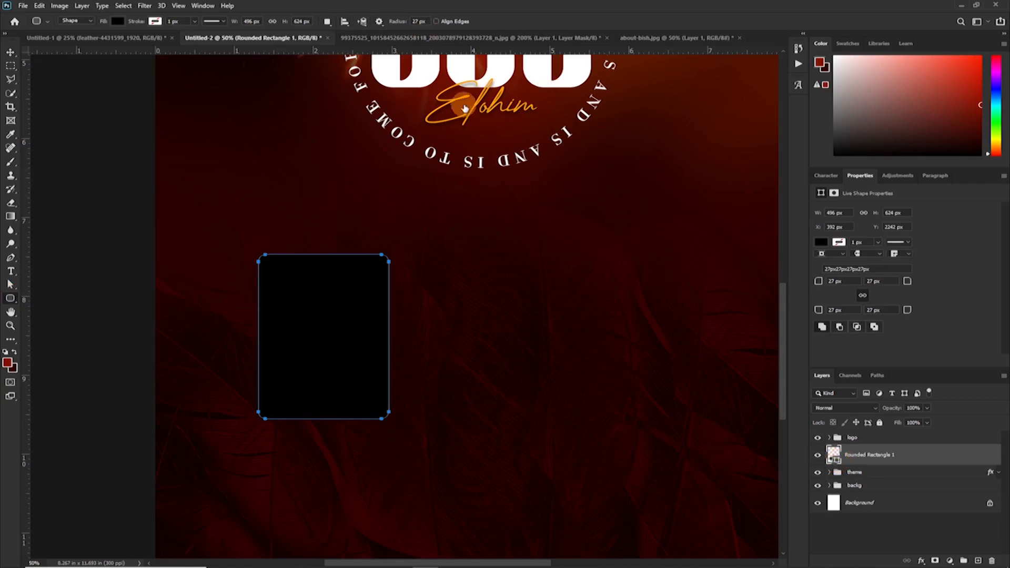
Step: Fill the rounded rectangle with orange ff9d00 sampled from the Elohim text and move it up and right, closer to the title
click(495, 101)
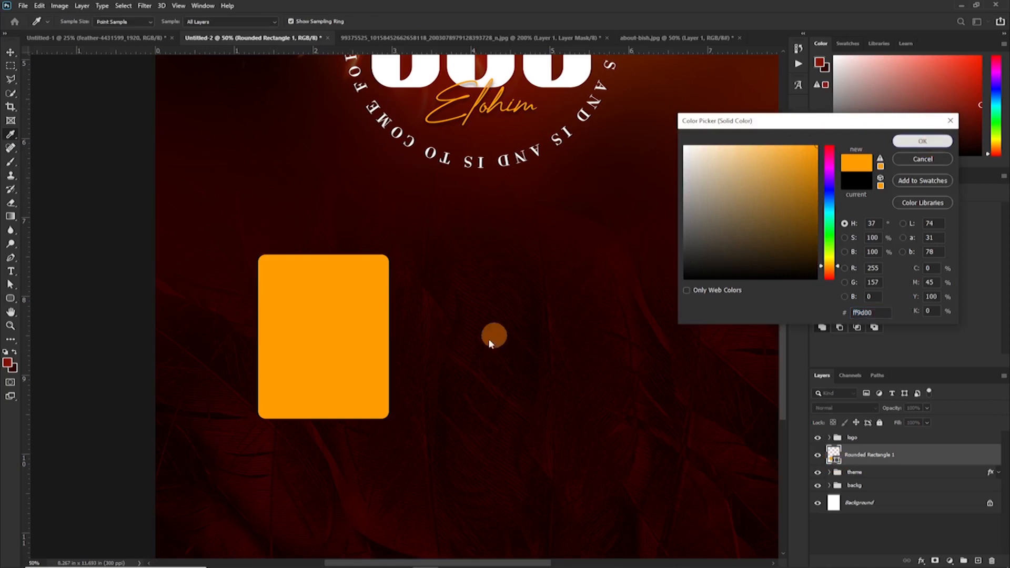
key(Return)
key(v)
drag(330, 348, 364, 297)
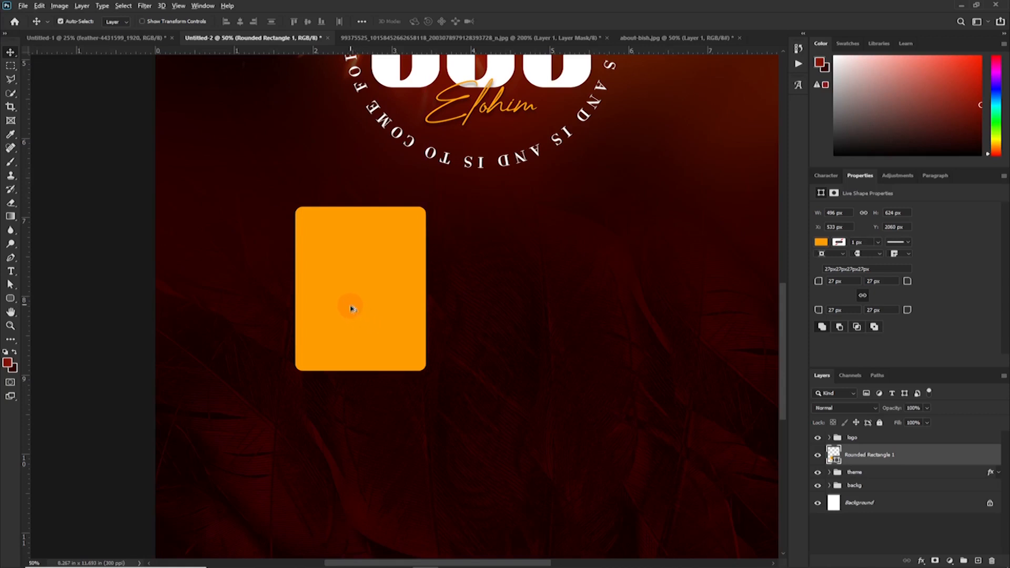
Step: Duplicate the orange rounded rectangle to its right and align the bottom edges of the two shapes
drag(345, 291, 575, 295)
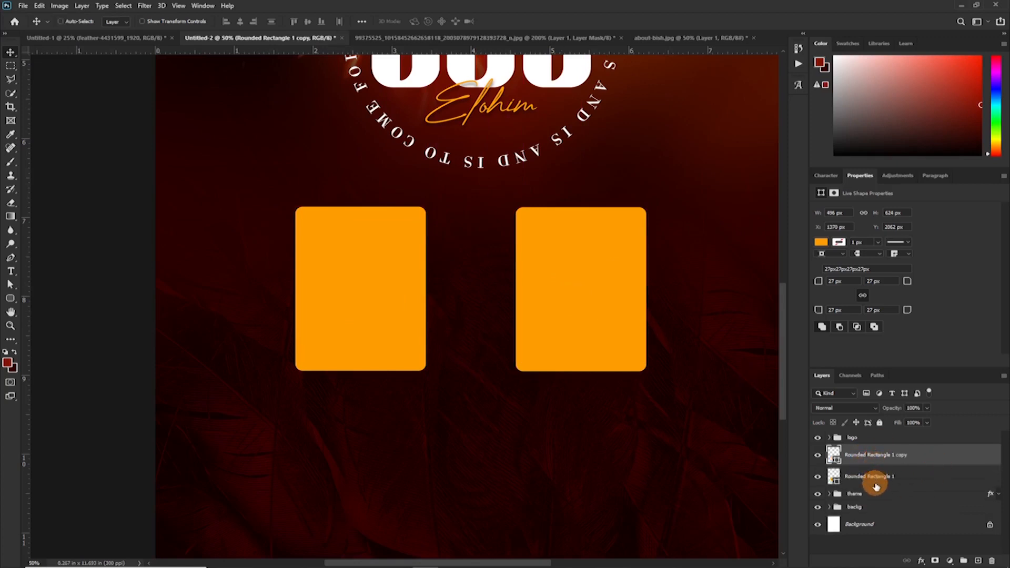
ctrl+click(874, 482)
click(320, 22)
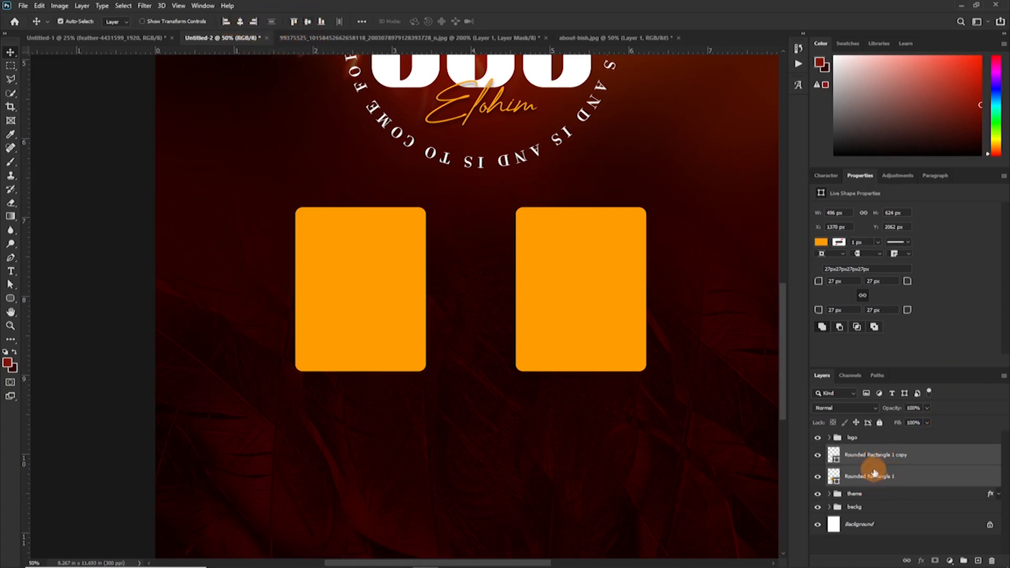
Step: Bring the masked cut-out of the man with glasses into the flyer as a layer above the two orange rectangles
click(888, 454)
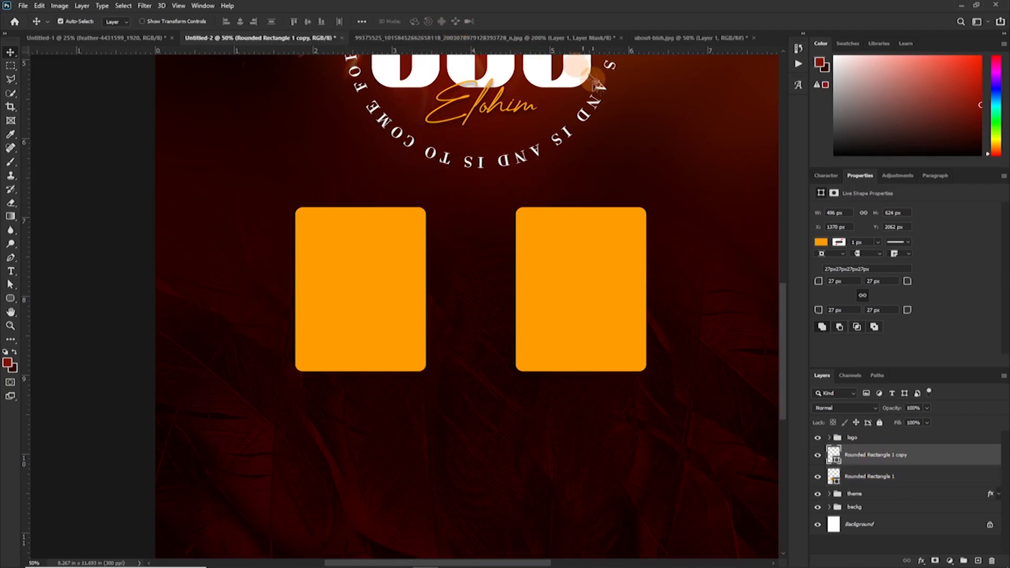
click(494, 38)
drag(480, 302, 349, 298)
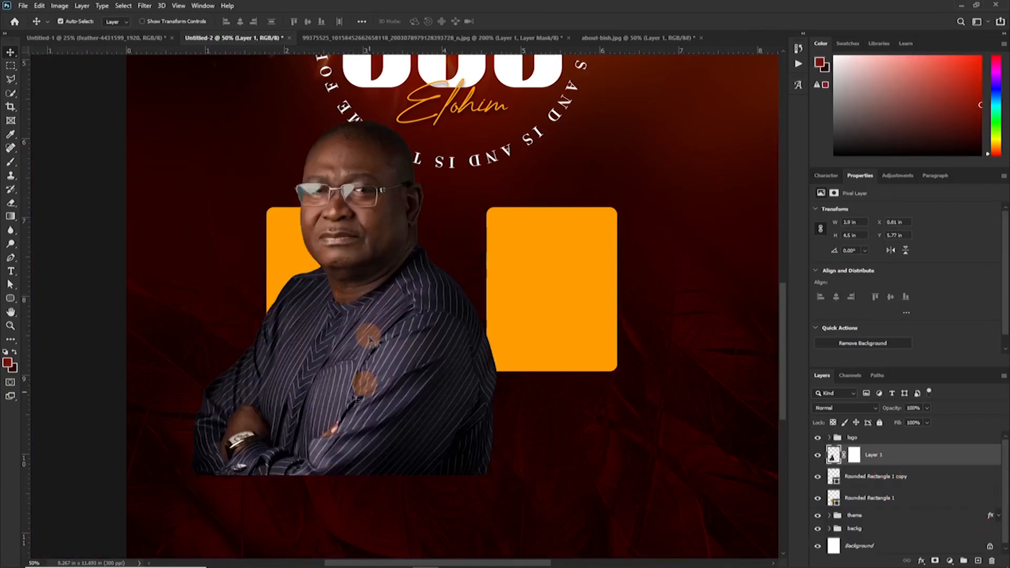
Step: Scale the portrait of the man with glasses to about 51.7% and position it over the left orange rectangle
drag(369, 236, 347, 202)
key(ctrl+t)
drag(478, 86, 313, 277)
drag(257, 382, 338, 312)
drag(392, 207, 412, 187)
drag(316, 331, 334, 300)
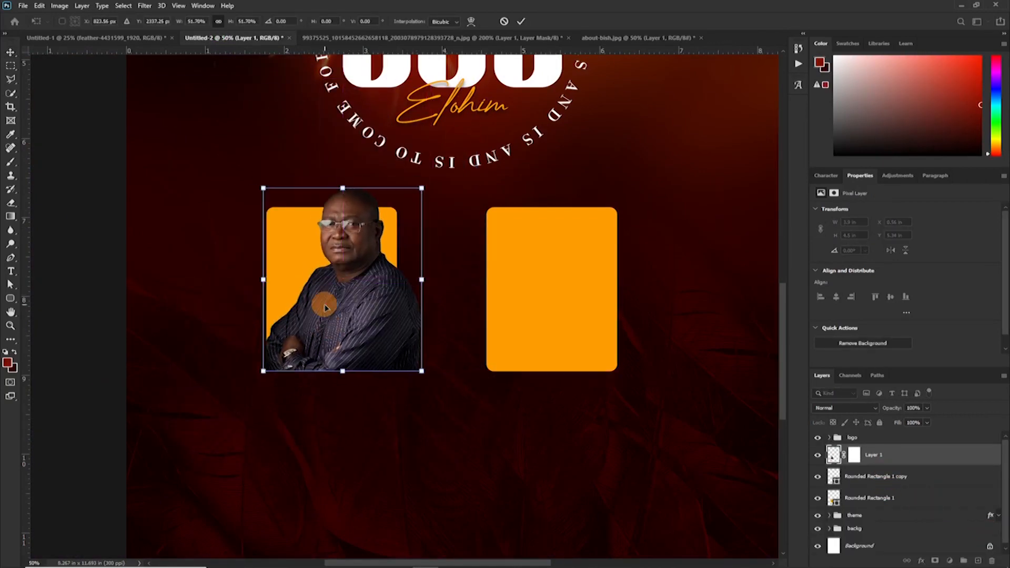
click(718, 450)
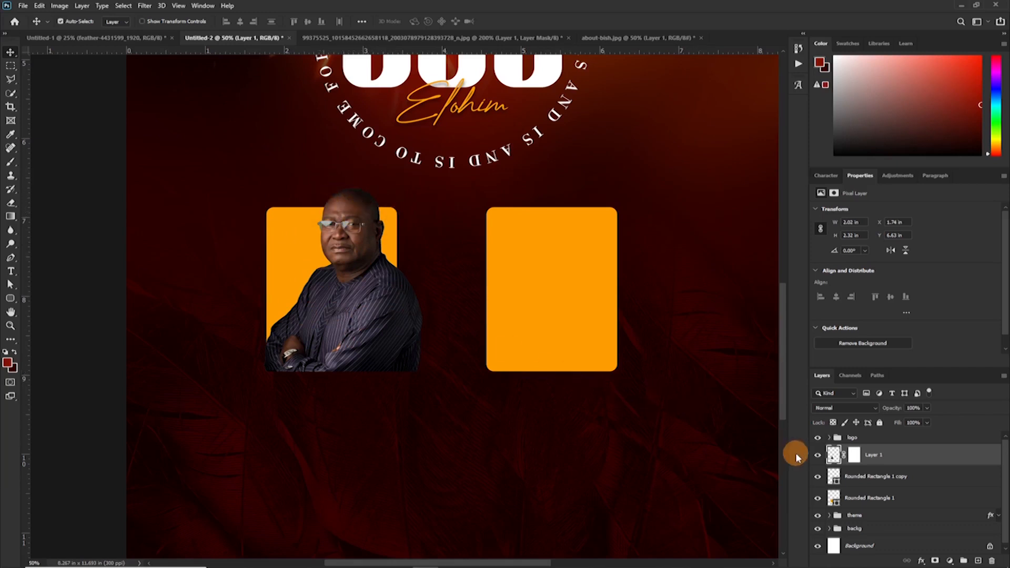
Step: Load the left orange rectangle's outline as a selection, target the portrait's layer mask and invert the selection
click(855, 456)
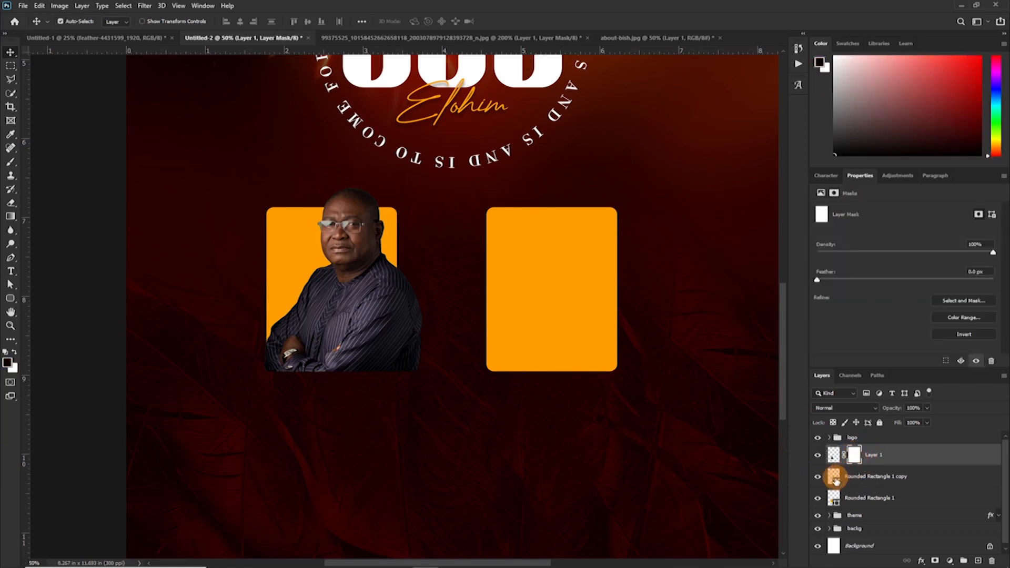
click(818, 478)
click(818, 477)
click(818, 499)
click(818, 498)
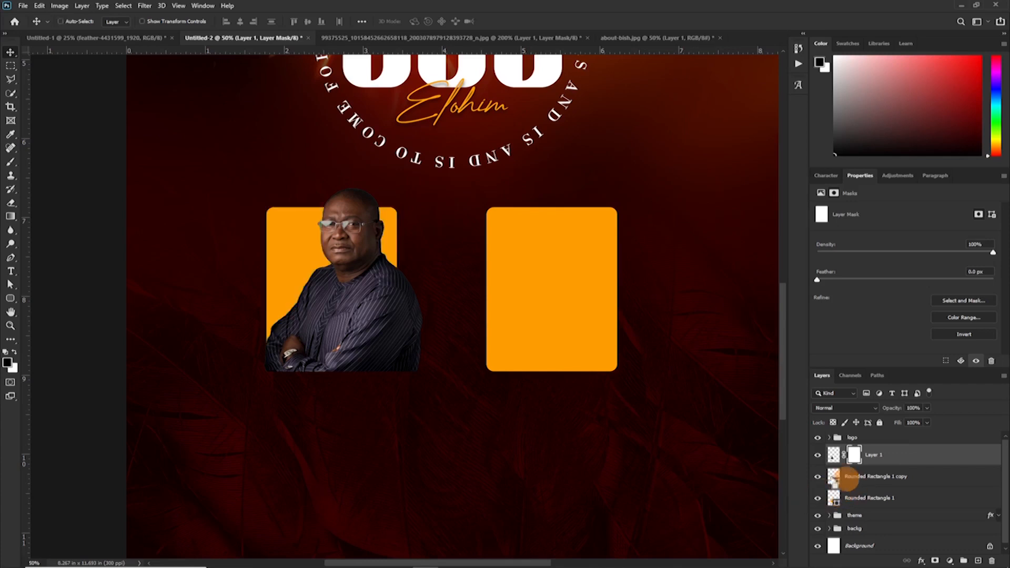
key(ctrl)
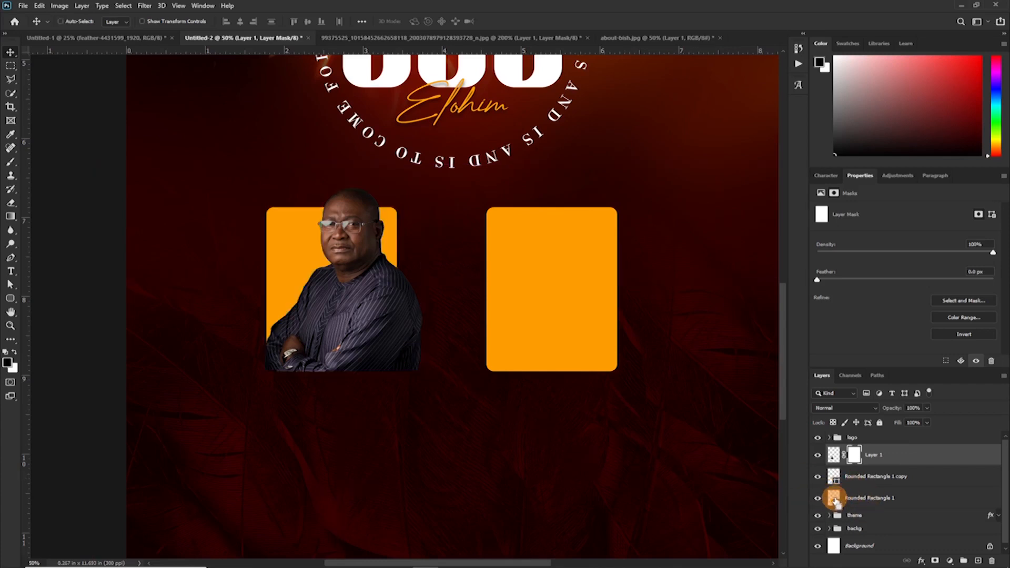
ctrl+click(835, 499)
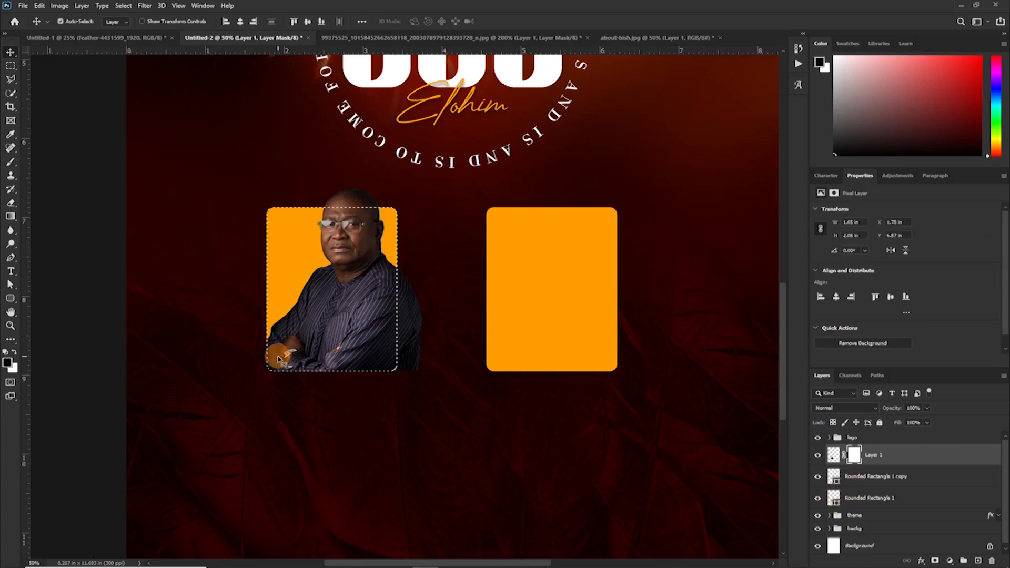
click(854, 454)
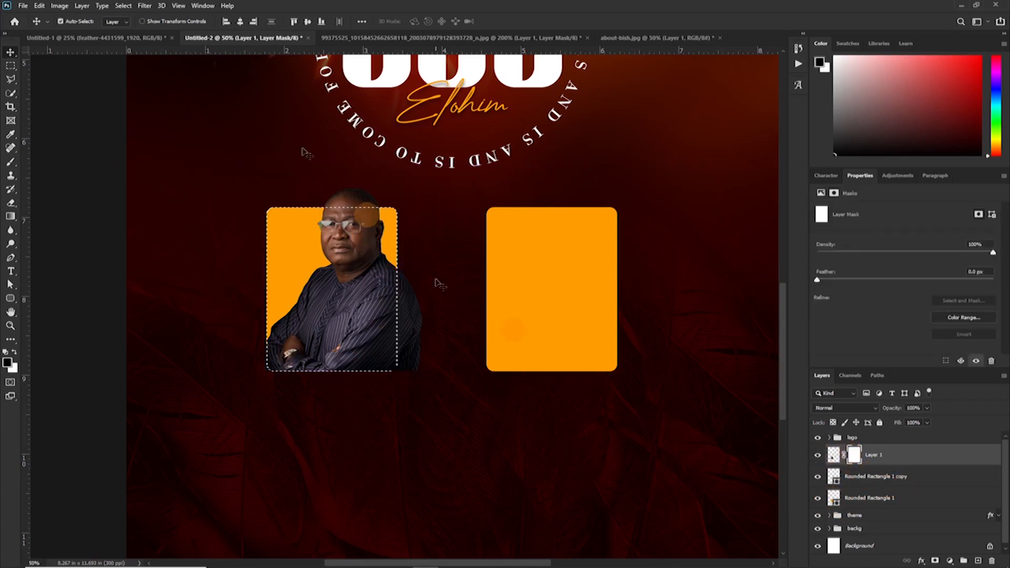
click(124, 5)
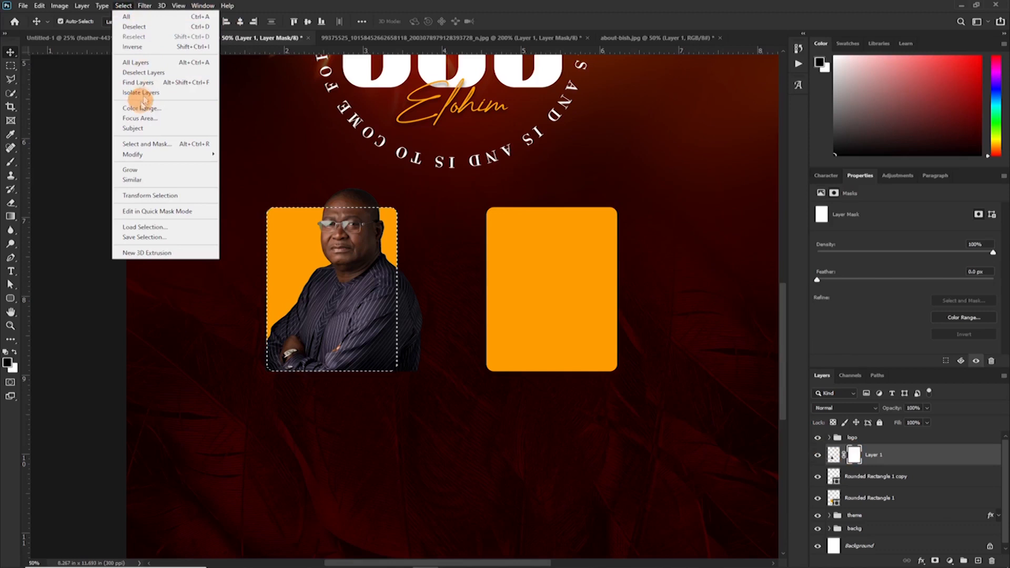
click(134, 46)
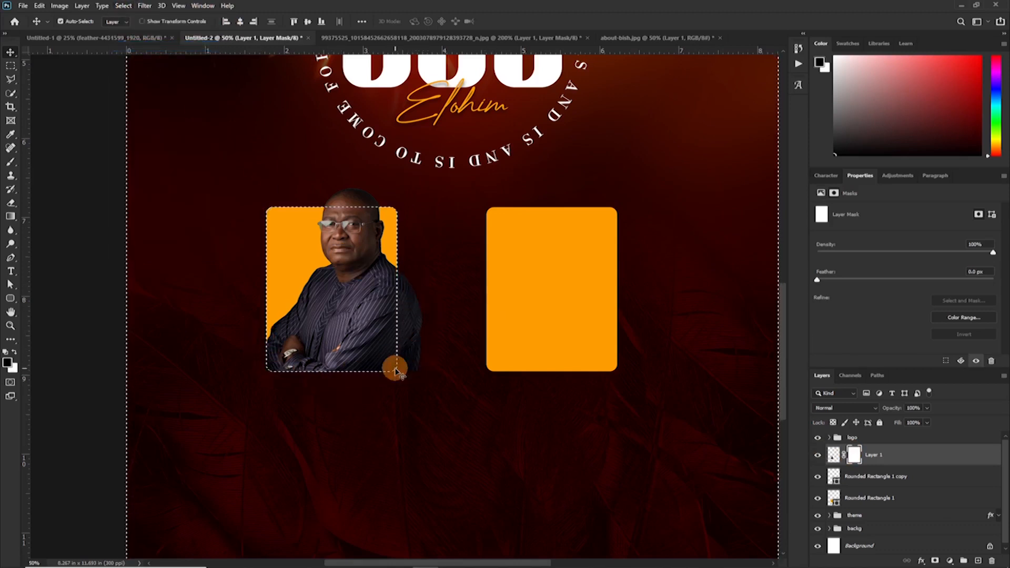
Step: Paint black on the portrait's mask to hide the body parts extending past the left rectangle's side and lower edge, then deselect
key(b)
mouse_move(417, 316)
mouse_down()
mouse_move(415, 303)
mouse_move(409, 389)
mouse_up()
key(0)
mouse_move(415, 285)
mouse_down()
mouse_move(405, 388)
mouse_move(344, 439)
mouse_move(235, 387)
mouse_move(365, 403)
mouse_move(230, 400)
mouse_move(210, 325)
mouse_move(253, 386)
mouse_move(337, 376)
mouse_move(210, 363)
mouse_up()
key(ctrl+d)
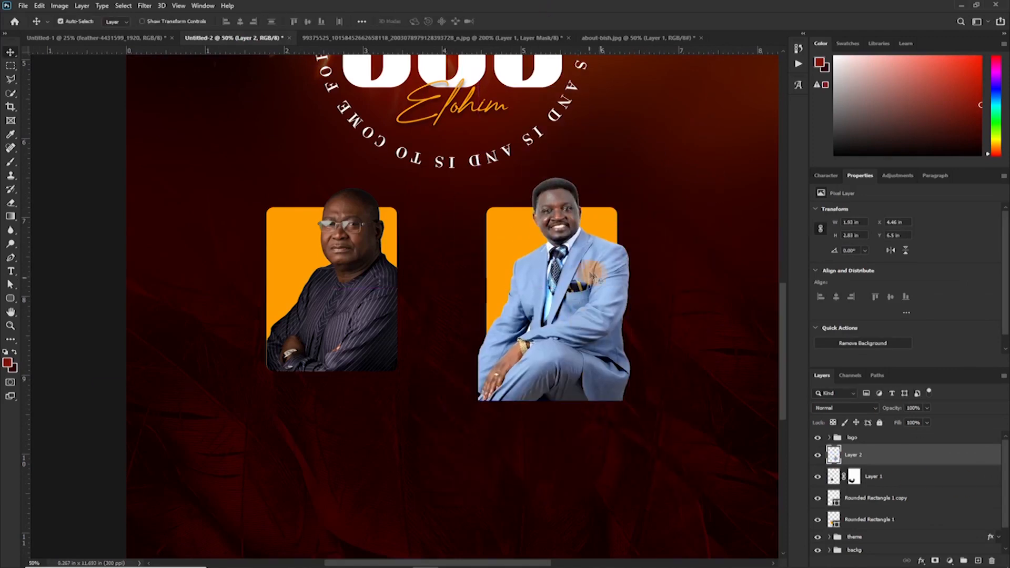
Step: Resize the portrait of the man in the blue suit and position it over the right orange rectangle
drag(540, 287, 543, 319)
drag(423, 497, 444, 464)
key(Return)
drag(591, 346, 586, 344)
drag(847, 455, 901, 513)
key(ctrl+z)
Step: Add a layer mask to the blue-suit portrait and paint out the body parts outside the right orange rectangle
click(935, 560)
ctrl+click(834, 476)
key(ctrl+shift+i)
key(b)
drag(603, 396, 412, 342)
key(ctrl+d)
key(v)
Step: Shift the blue-suit portrait slightly to the right and fine-tune its size over the orange rectangle
drag(556, 320, 565, 320)
key(ctrl+t)
drag(633, 188, 630, 192)
key(Return)
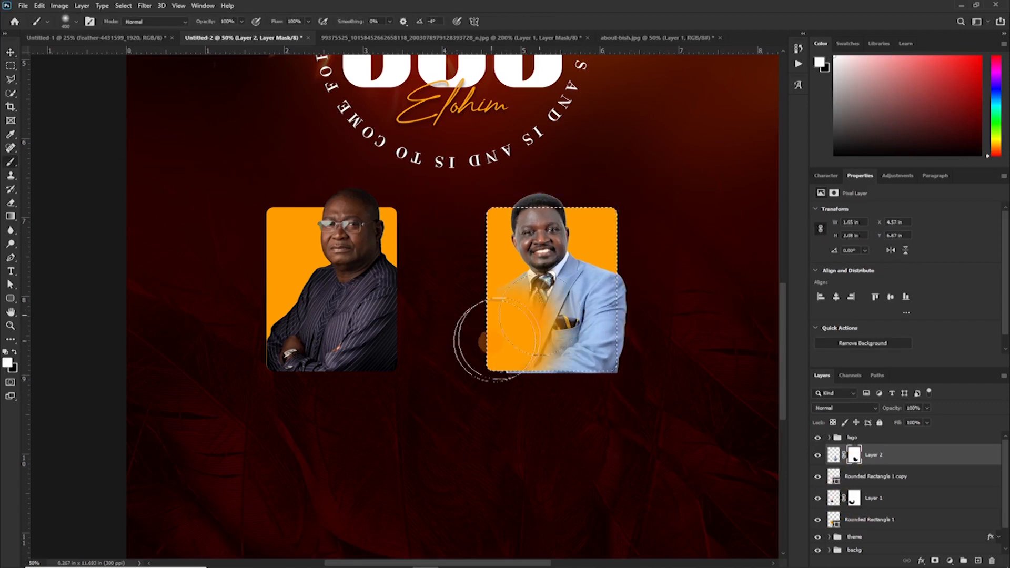
Step: Repaint the blue-suit portrait's mask, restoring the body inside the rectangle and hiding the parts beyond its side and lower edges
mouse_move(496, 340)
mouse_down()
mouse_move(547, 392)
mouse_move(589, 405)
mouse_up()
key(ctrl+shift+i)
key(x)
drag(617, 379, 426, 406)
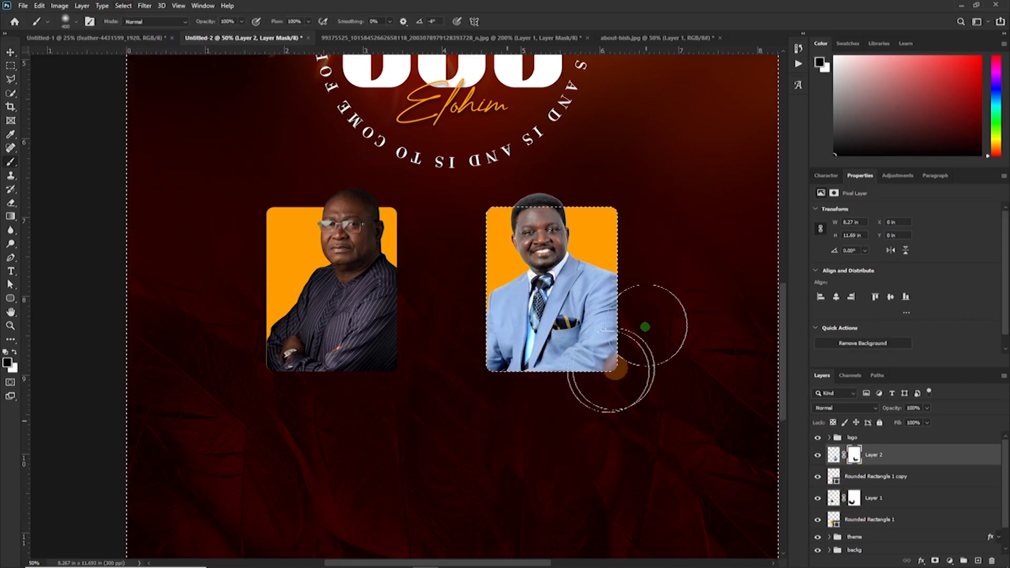
key(ctrl+d)
Step: Nudge the blue-suit portrait together with its orange rectangle left, closer to the first portrait
key(ctrl+minus)
key(v)
shift+click(894, 476)
key(shift+Left)
key(shift+Left)
key(shift+Left)
key(shift+Left)
key(shift+Left)
key(shift+Left)
key(shift+Left)
key(shift+Left)
key(shift+Left)
key(shift+Left)
key(shift+Left)
key(shift+Left)
Step: Flip the blue-suit portrait and its orange rectangle horizontally
click(39, 5)
mouse_move(72, 245)
click(200, 437)
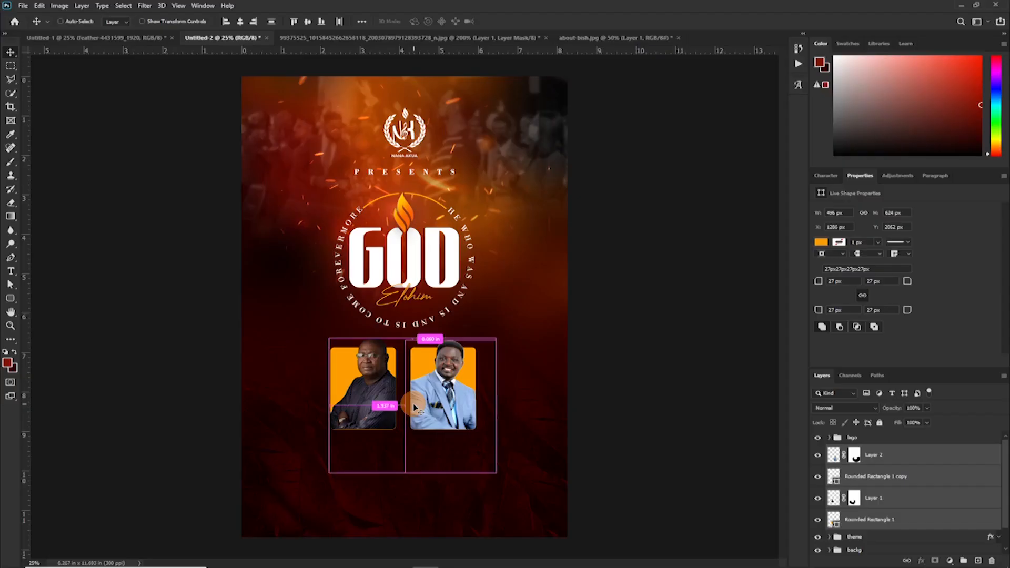
Step: Examine the flyer up close, from the speaker names, event details and social handles to the circular title
scroll(470, 319, up, 3)
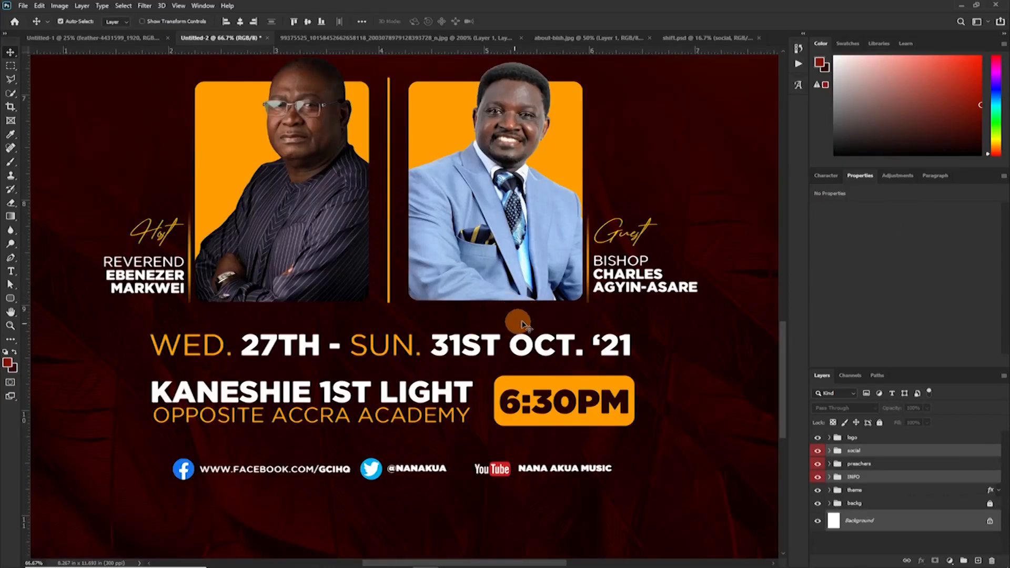
scroll(458, 352, down, 2)
drag(416, 425, 469, 242)
drag(453, 329, 489, 463)
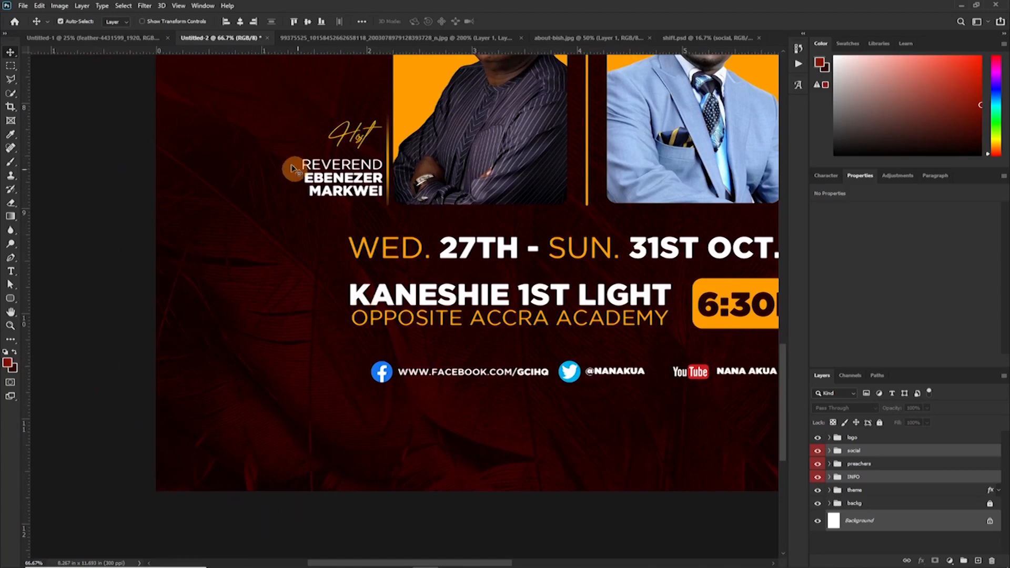
drag(571, 408, 473, 363)
drag(555, 374, 492, 406)
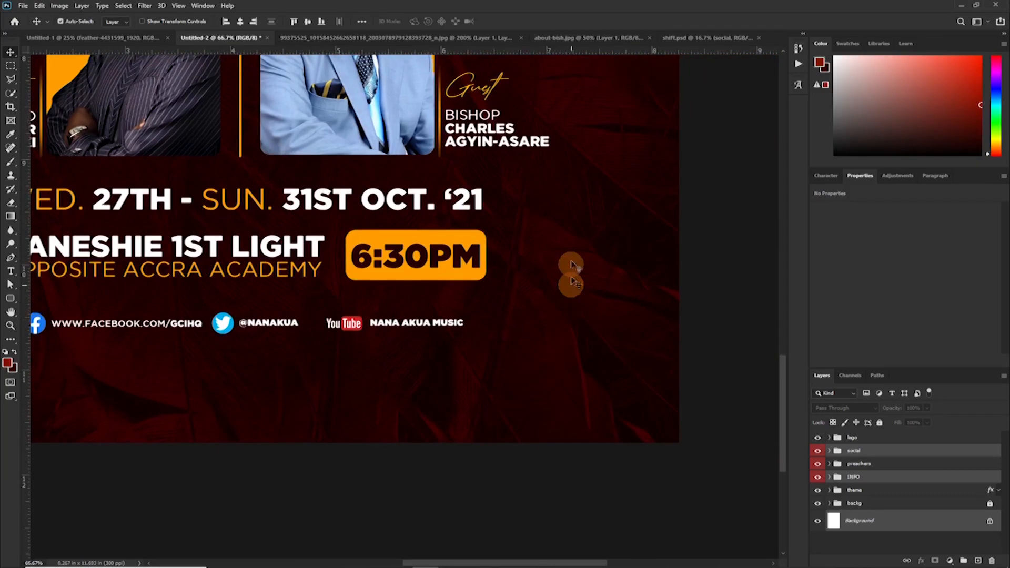
drag(571, 284, 555, 457)
drag(520, 336, 598, 468)
drag(505, 221, 527, 289)
drag(468, 389, 460, 322)
drag(479, 260, 444, 380)
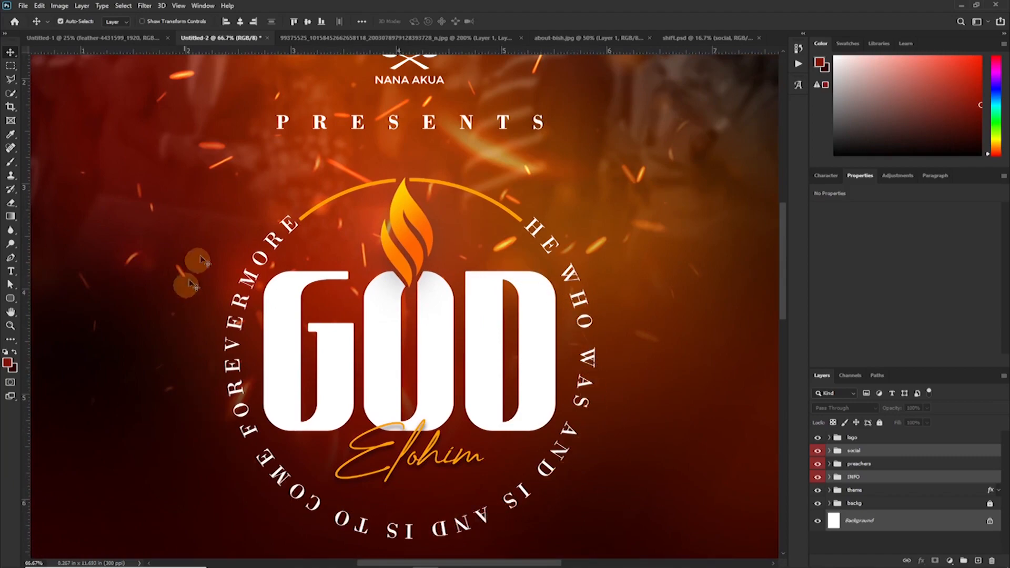
drag(425, 119, 527, 310)
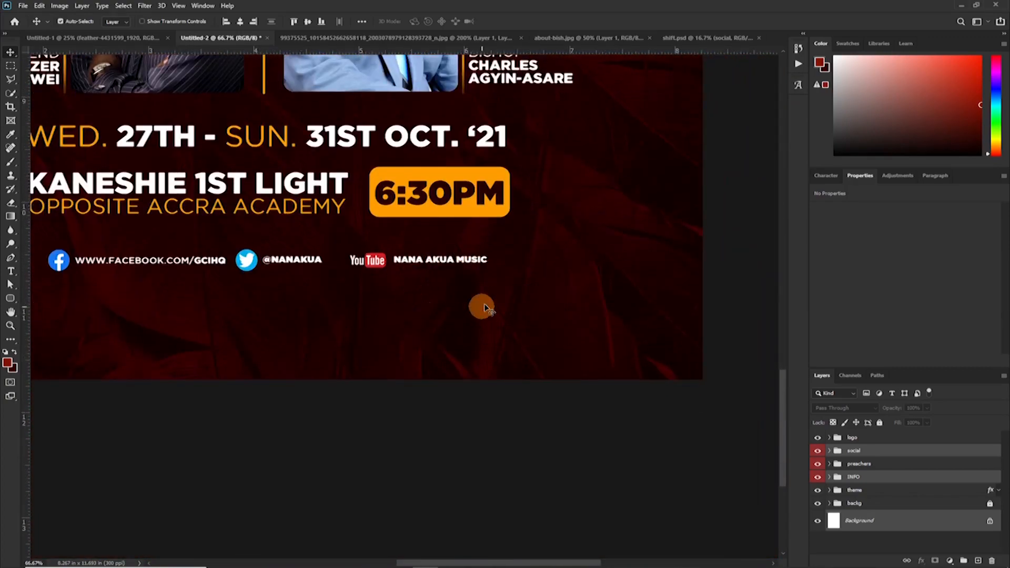
drag(374, 210, 422, 258)
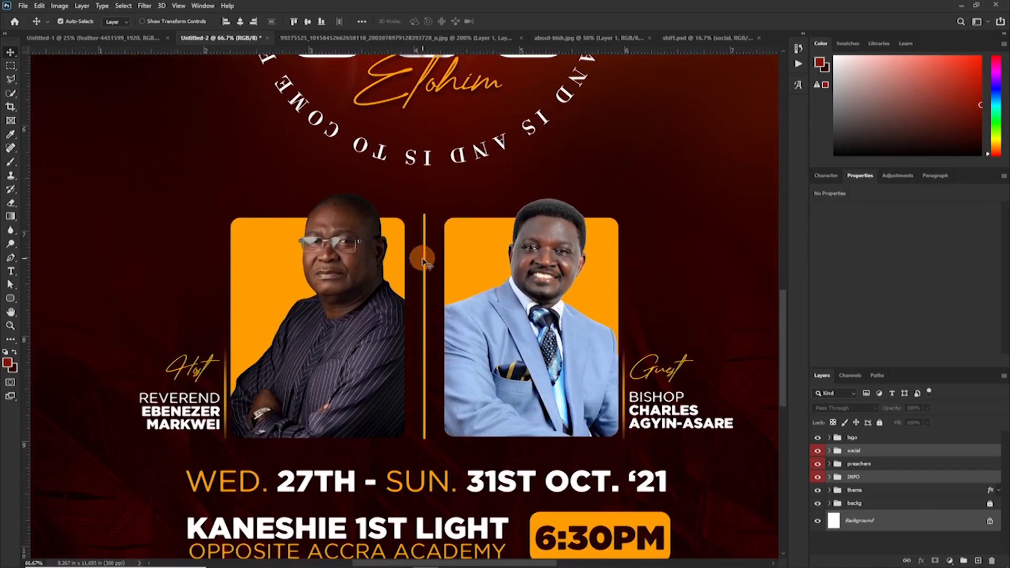